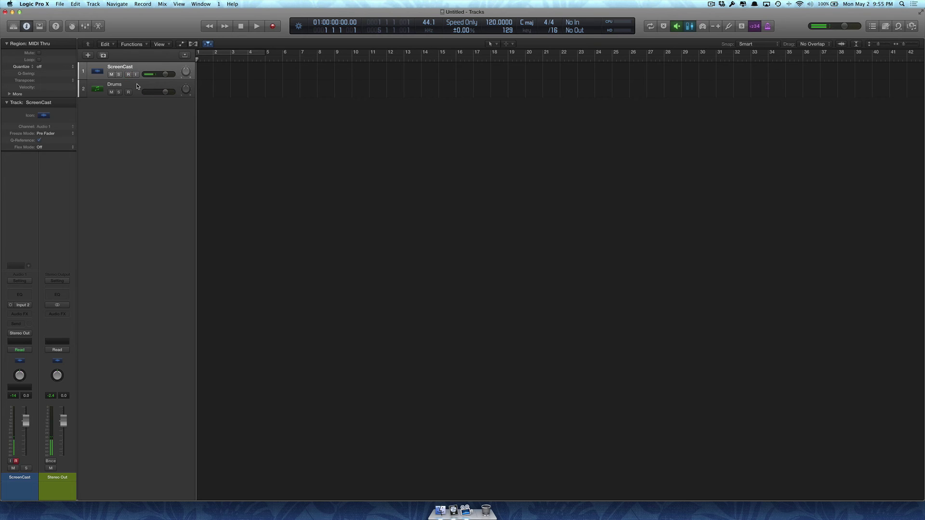
Open the Drums track's Superior Drummer plug-in window and nudge it slightly left.
{"action": "left_click", "coordinate": [136, 86]}
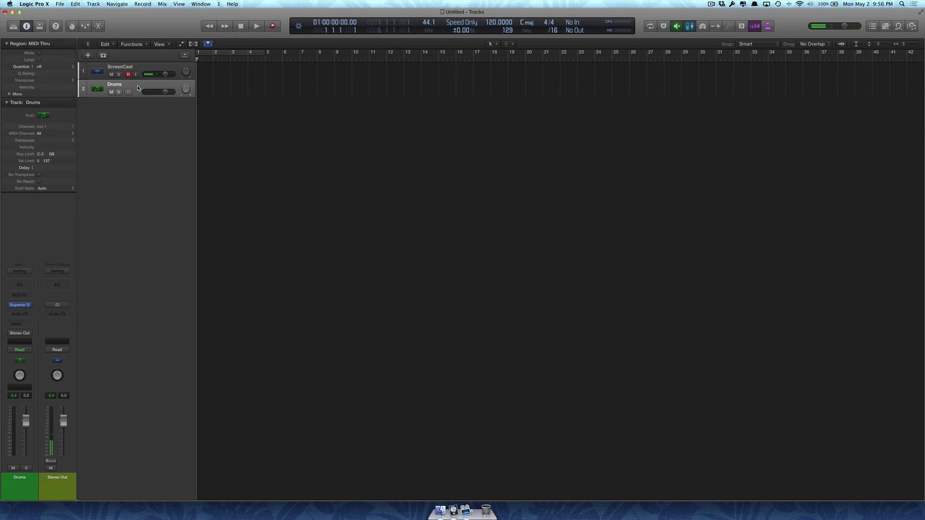
{"action": "left_click", "coordinate": [140, 43]}
{"action": "left_click", "coordinate": [93, 3]}
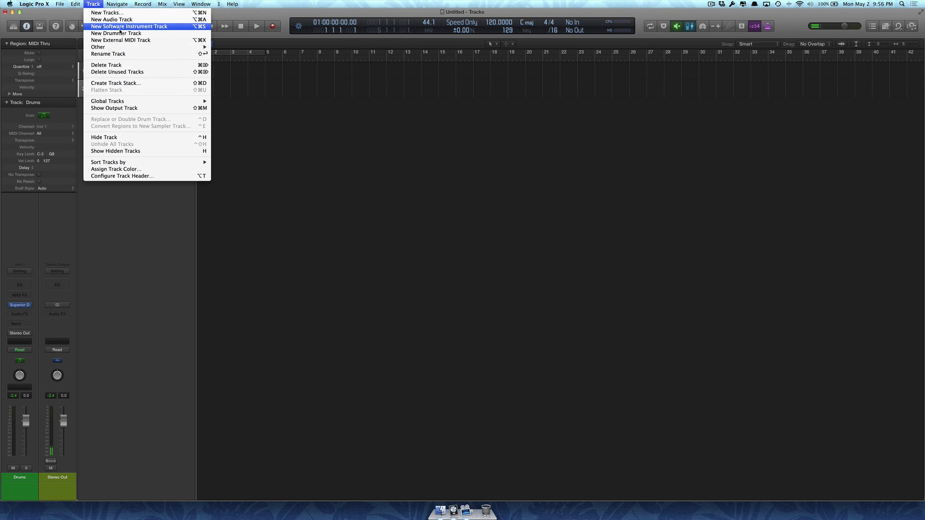
{"action": "left_click", "coordinate": [321, 120]}
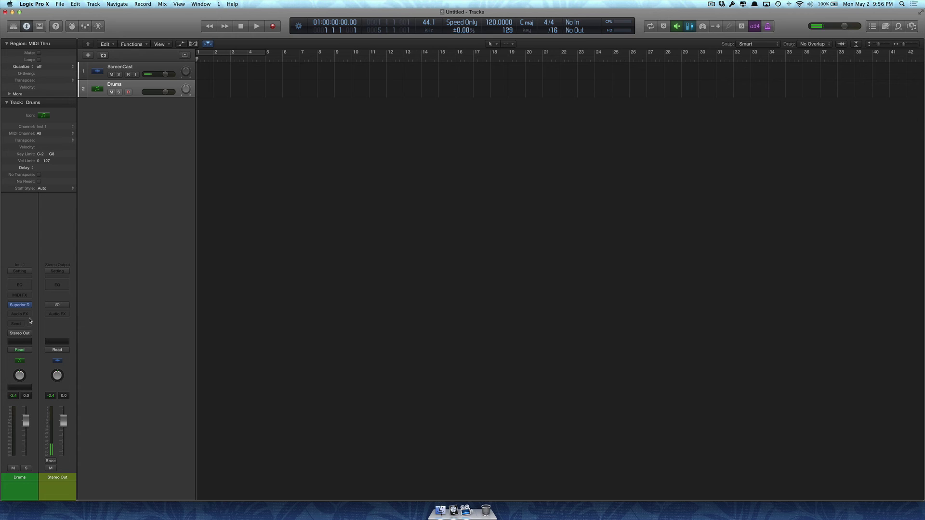
{"action": "left_click", "coordinate": [21, 305]}
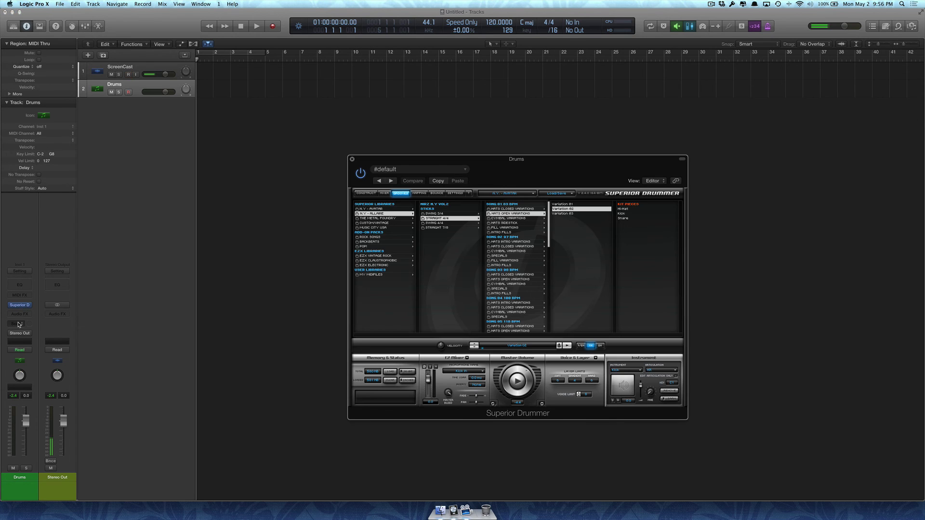
{"action": "left_click_drag", "start_coordinate": [567, 159], "coordinate": [537, 158]}
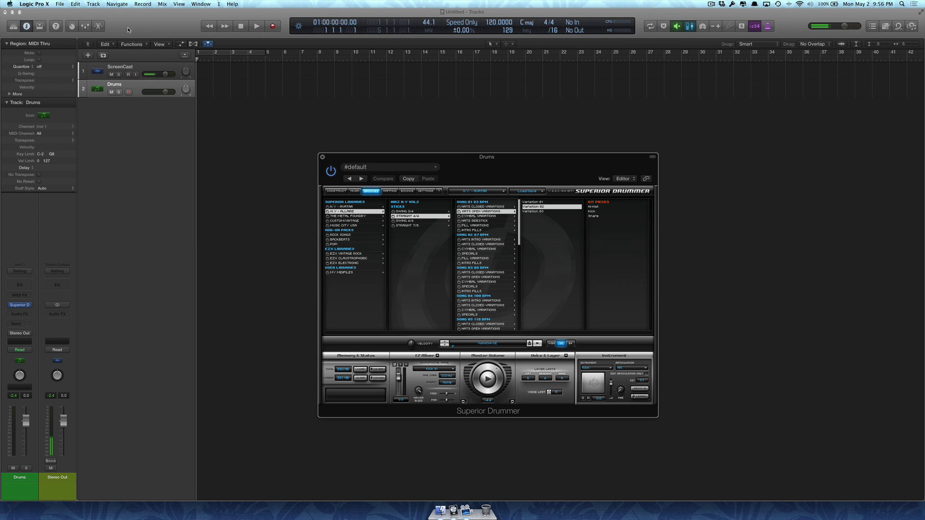
Create software instrument track Inst 2 with XLN Audio Addictive Drums 2 (Multi-Output), then close its window.
{"action": "left_click", "coordinate": [94, 4]}
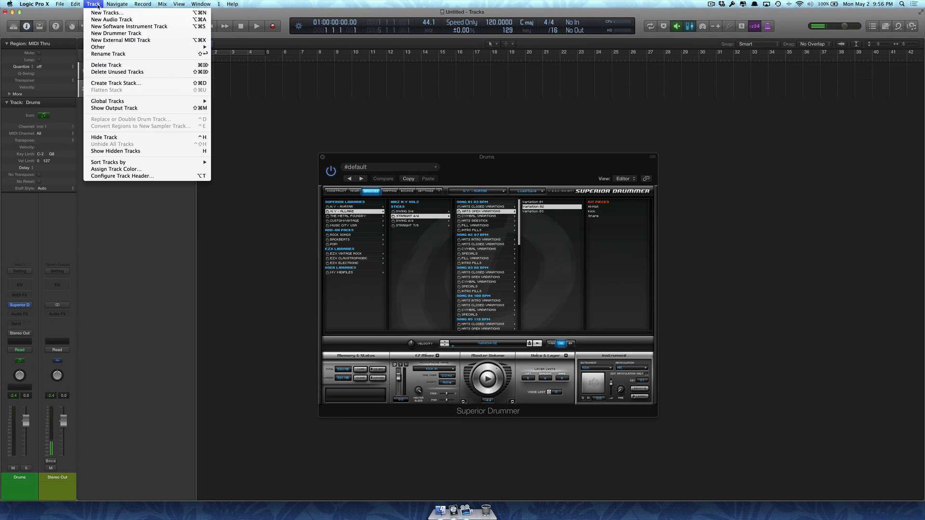
{"action": "left_click", "coordinate": [110, 27]}
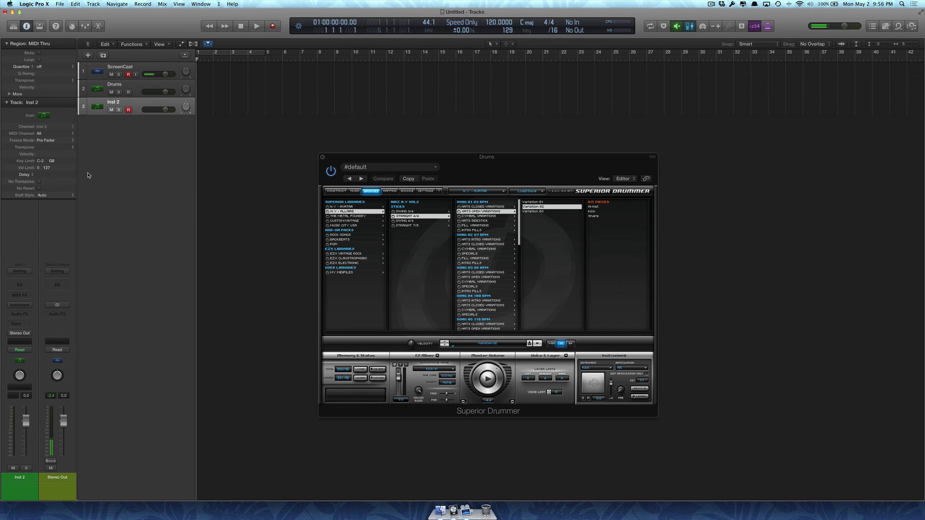
{"action": "mouse_move", "coordinate": [20, 314]}
{"action": "left_click", "coordinate": [20, 305]}
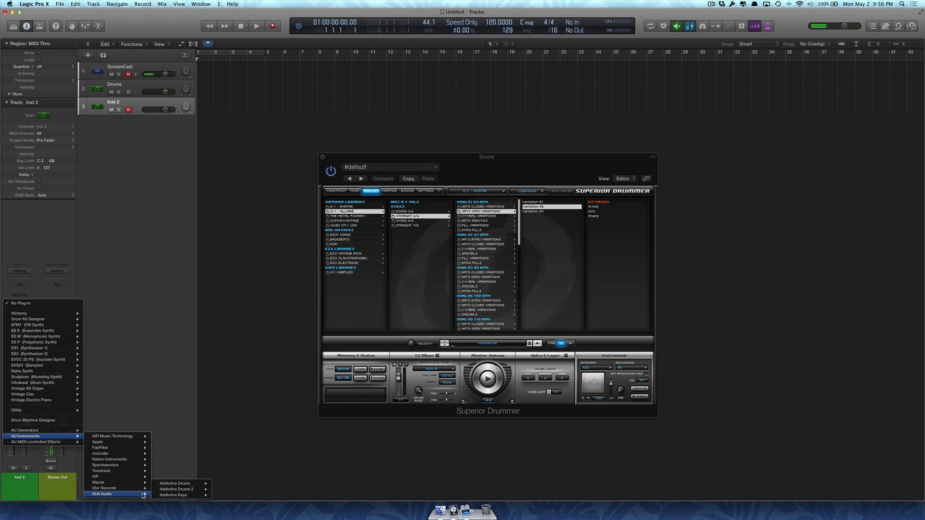
{"action": "mouse_move", "coordinate": [176, 490]}
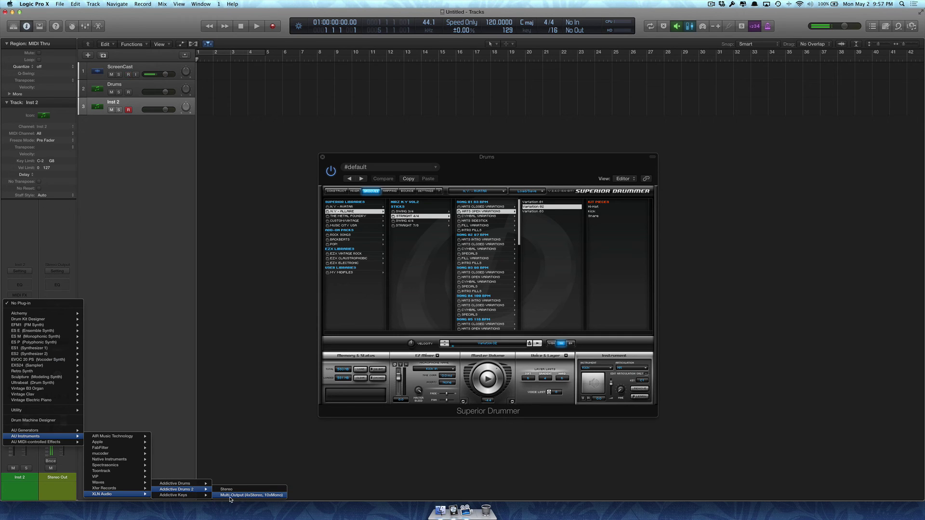
{"action": "left_click", "coordinate": [249, 499]}
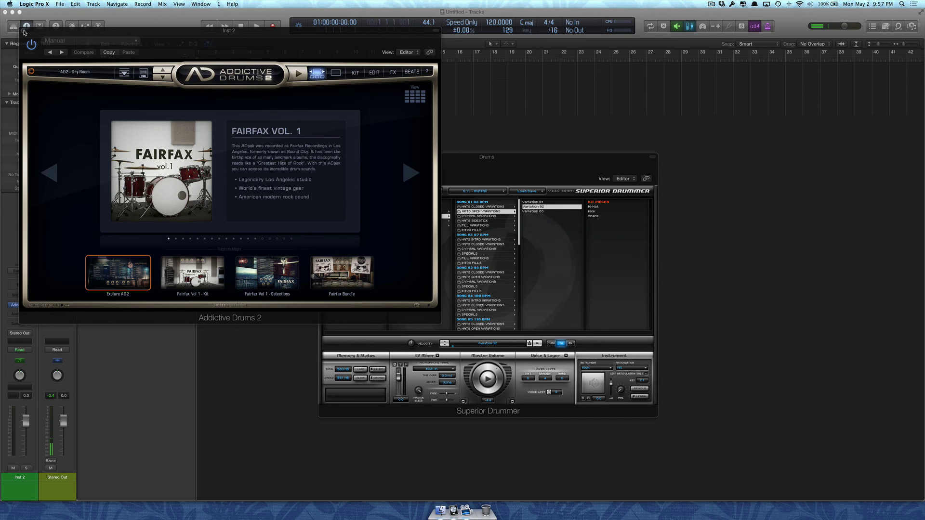
{"action": "left_click", "coordinate": [24, 31]}
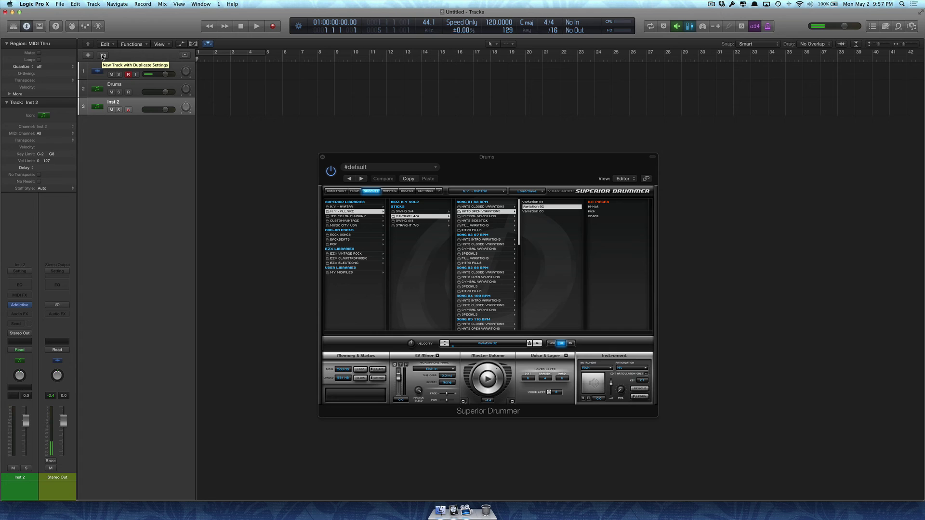
Add the Bluebird Drummer track and select both of its Drummer regions.
{"action": "left_click", "coordinate": [139, 48]}
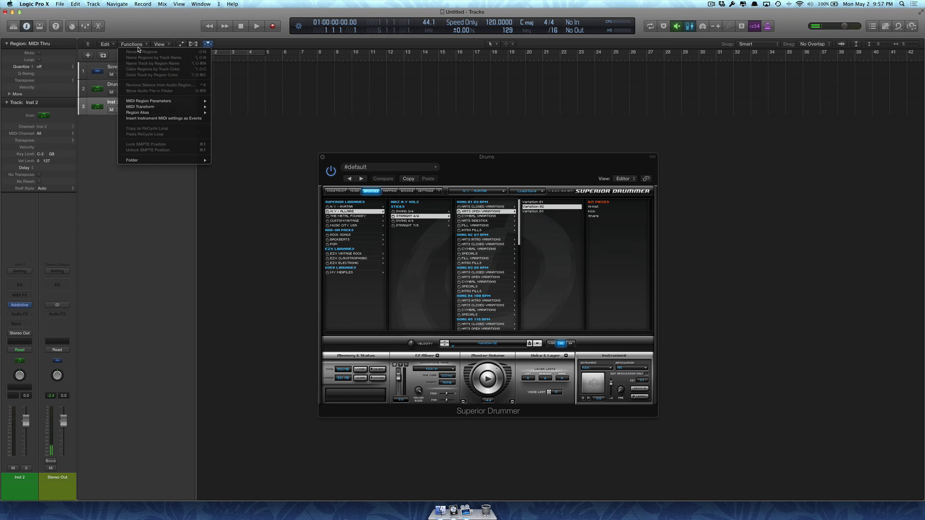
{"action": "left_click", "coordinate": [138, 48]}
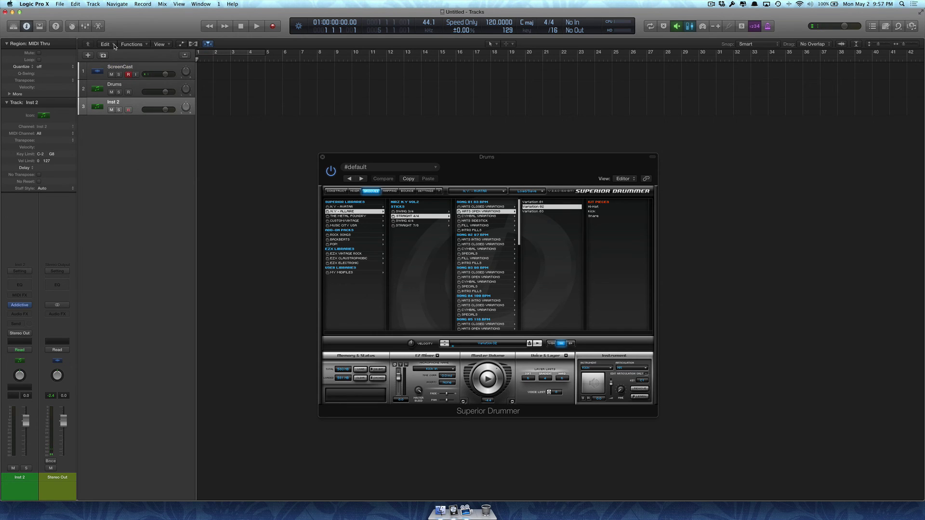
{"action": "left_click", "coordinate": [93, 4]}
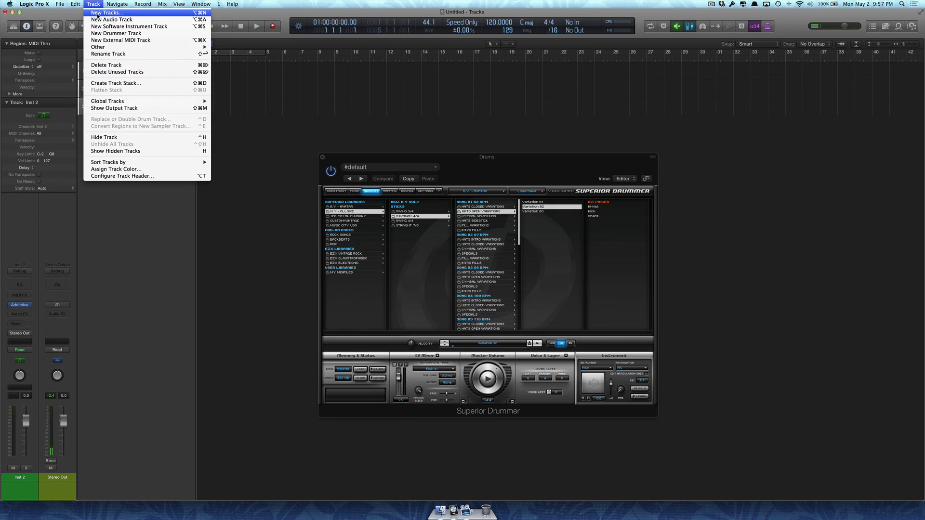
{"action": "left_click", "coordinate": [108, 35]}
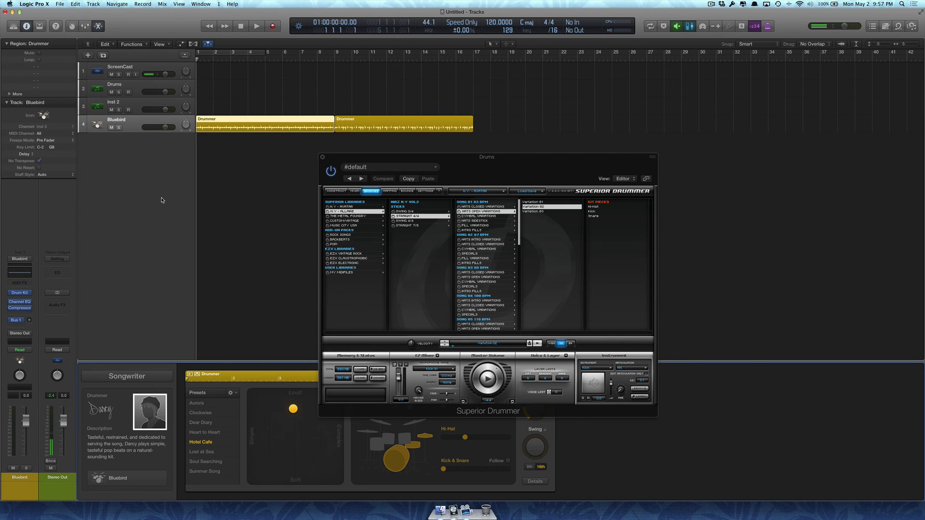
{"action": "left_click", "coordinate": [135, 125]}
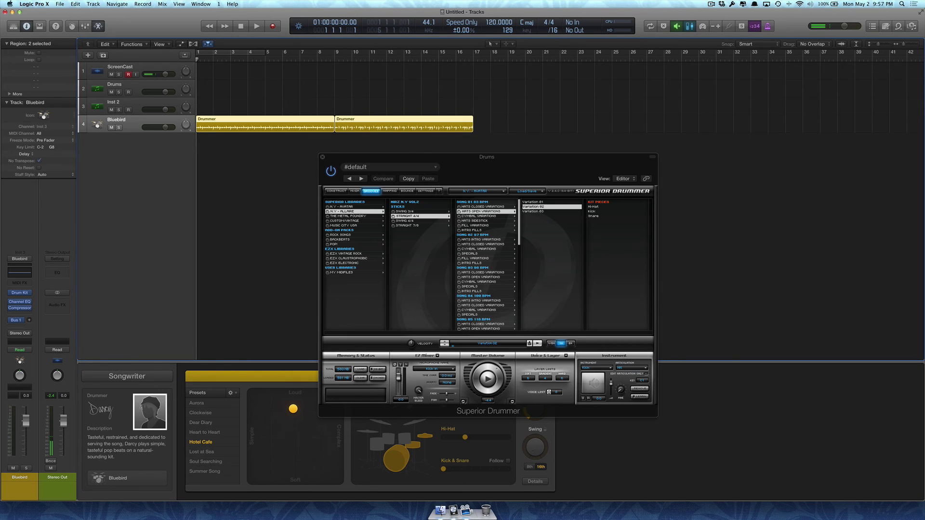
{"action": "mouse_move", "coordinate": [20, 293]}
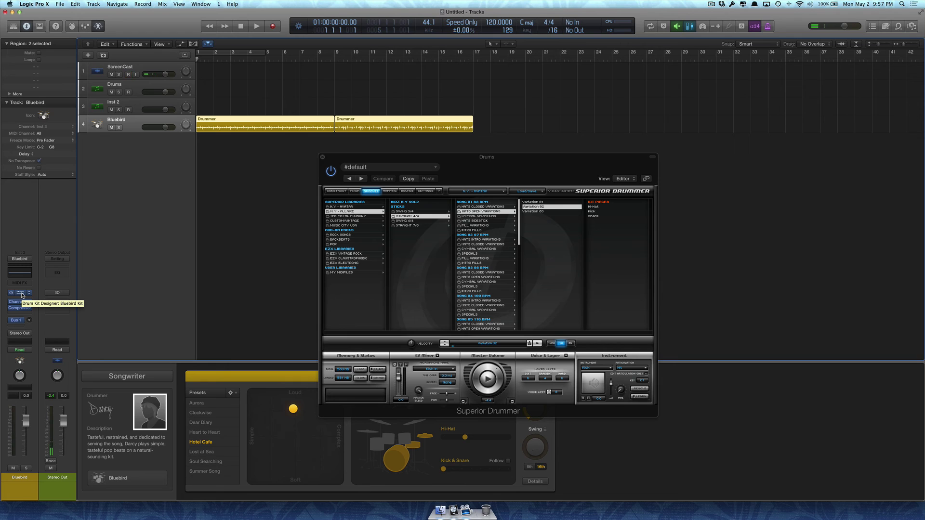
Load the Bluebird+ kit from the Library's Producer Kits.
{"action": "left_click", "coordinate": [14, 26]}
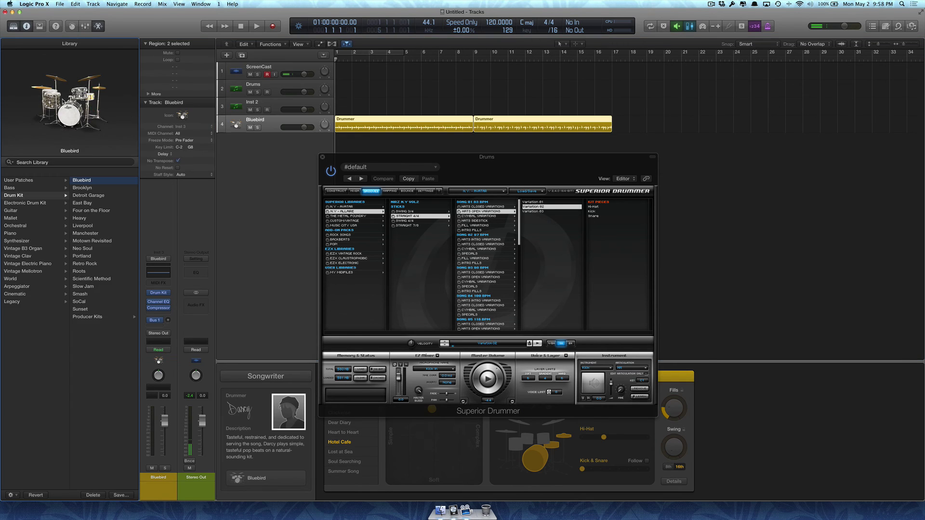
{"action": "left_click", "coordinate": [97, 318]}
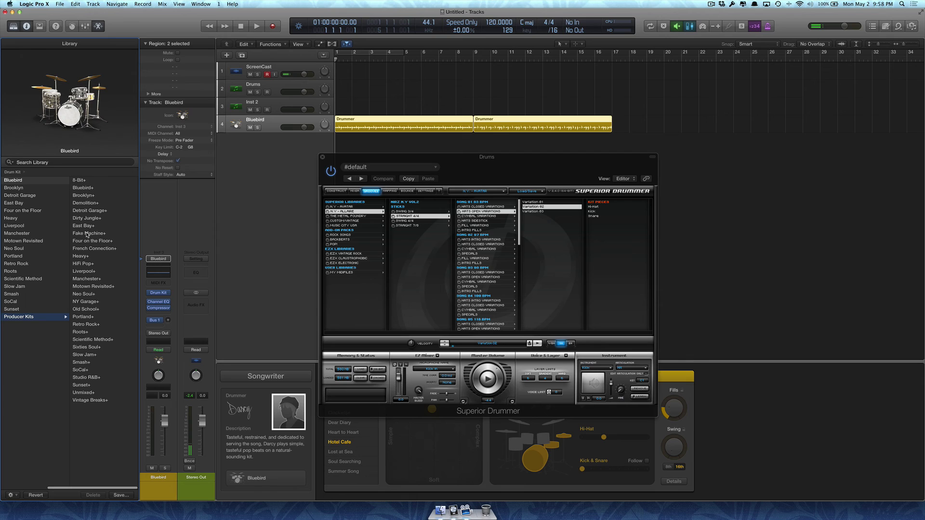
{"action": "left_click", "coordinate": [91, 189]}
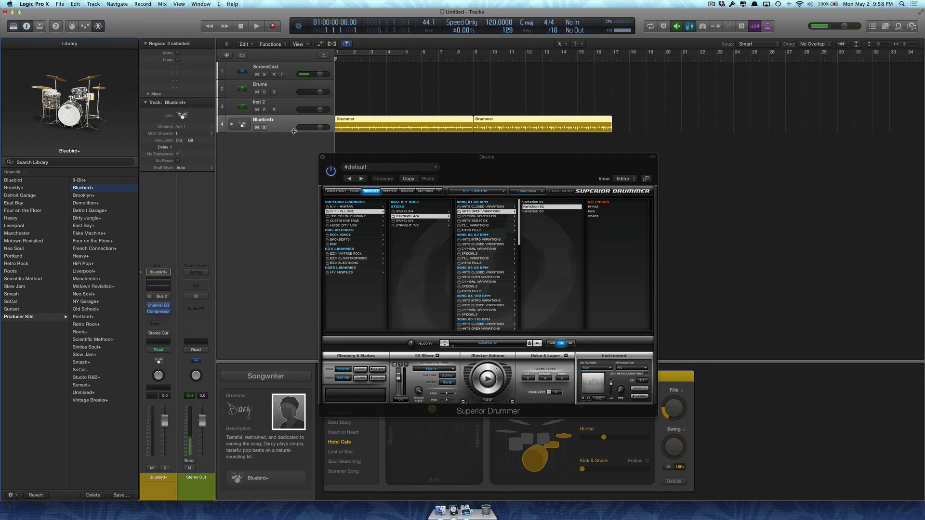
Expand the Bluebird+ stack to its drum-mic subtracks, show the Mixer, and close Superior Drummer.
{"action": "left_click", "coordinate": [231, 124]}
{"action": "scroll", "coordinate": [268, 165], "scroll_direction": "down", "scroll_amount": 2}
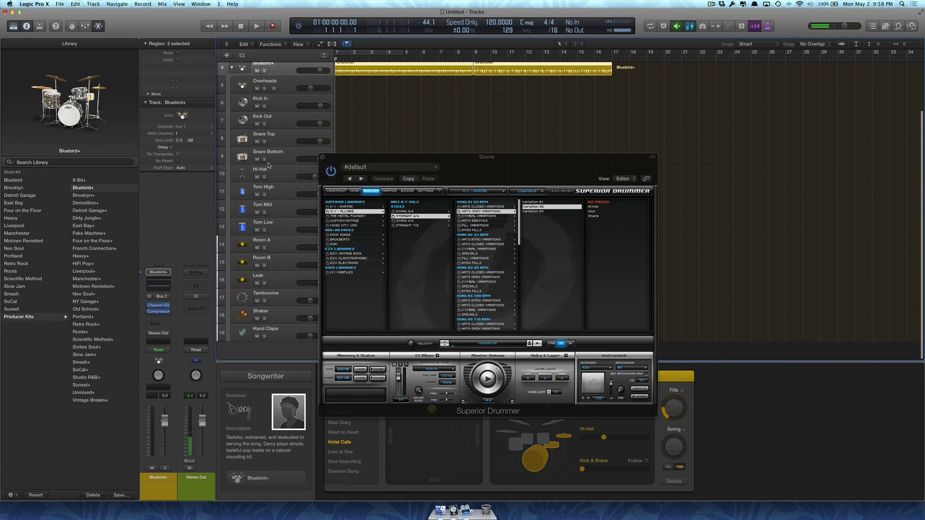
{"action": "scroll", "coordinate": [268, 165], "scroll_direction": "up", "scroll_amount": 3}
{"action": "left_click", "coordinate": [287, 139]}
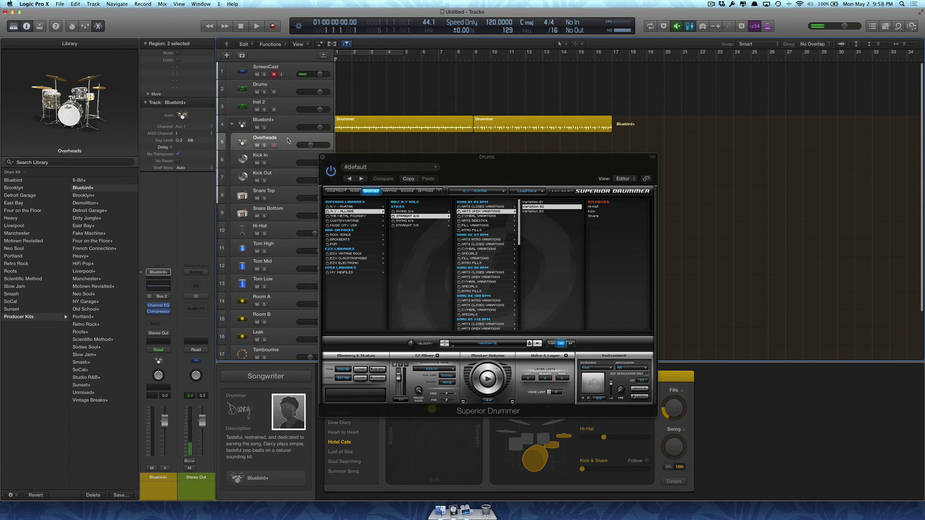
{"action": "left_click", "coordinate": [286, 161]}
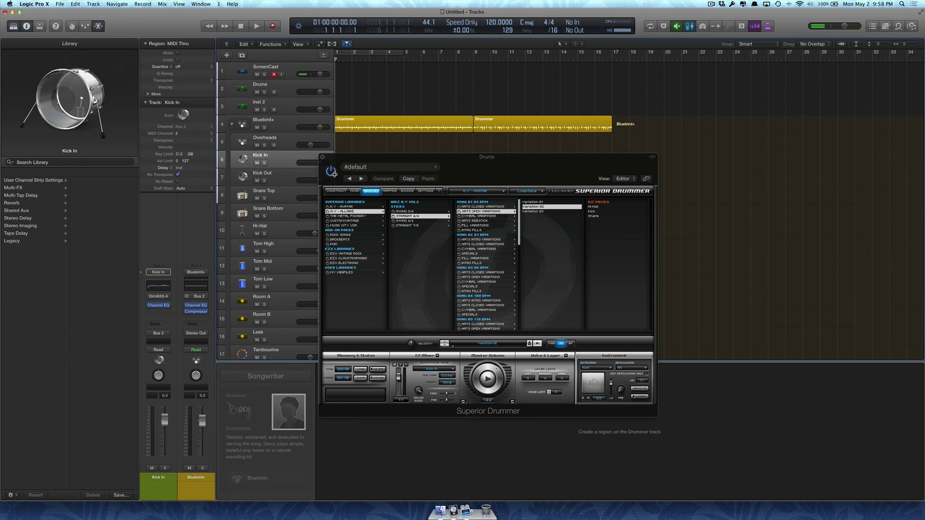
{"action": "key", "text": "x"}
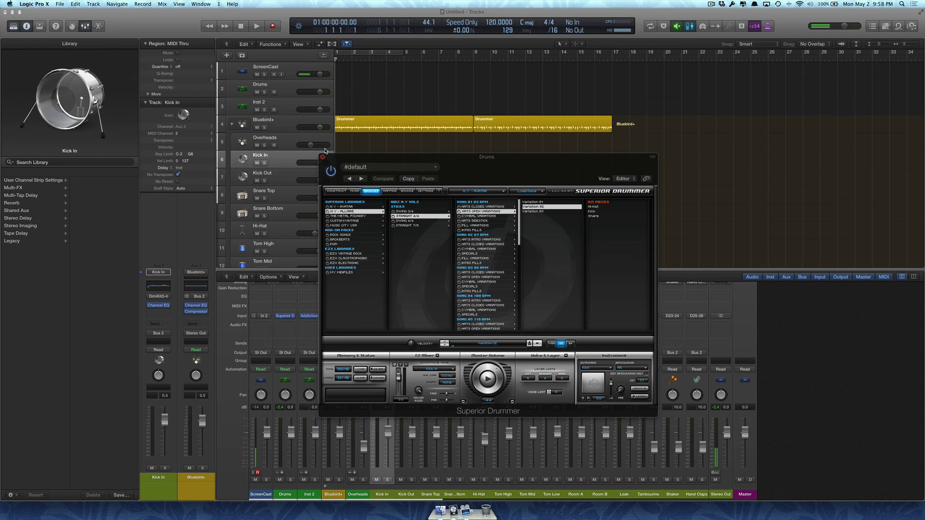
{"action": "left_click", "coordinate": [323, 155]}
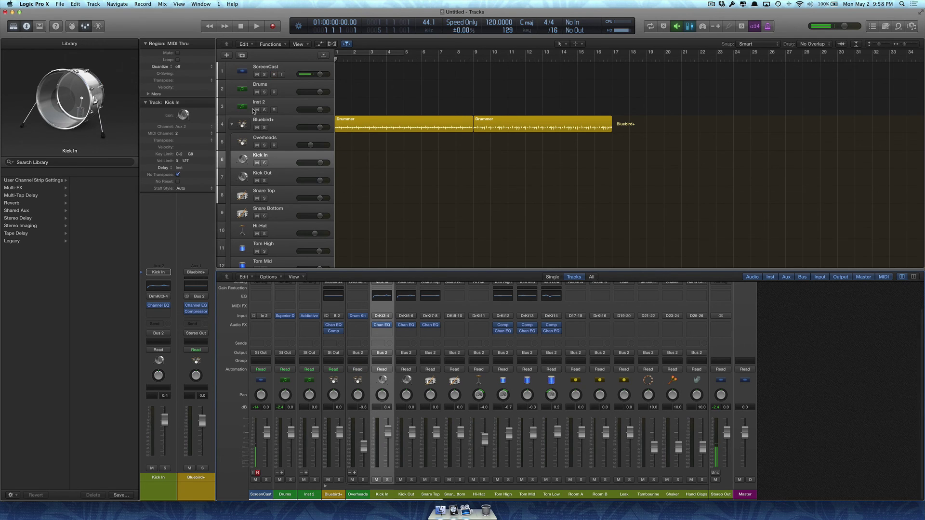
Collapse the stack and name the tracks Superior Drummer, Addictive Drums and Logic Drummer.
{"action": "left_click", "coordinate": [230, 125]}
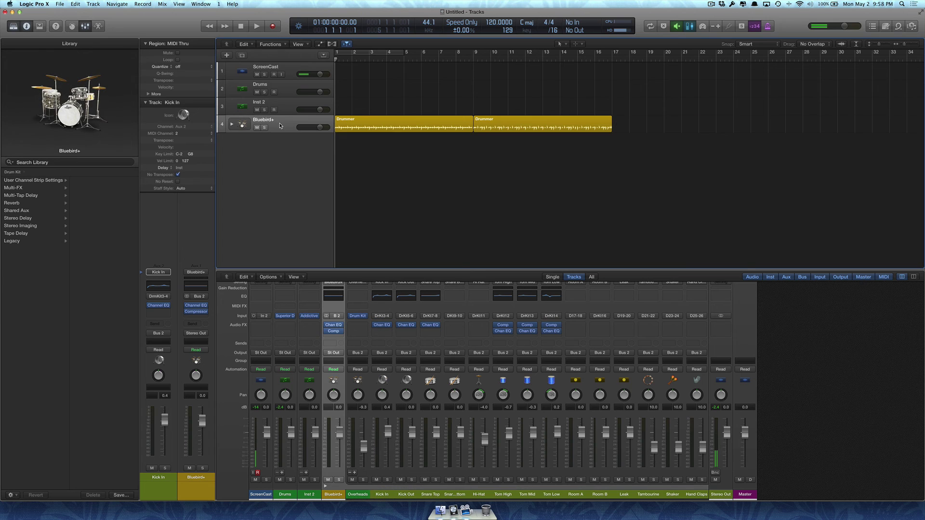
{"action": "left_click", "coordinate": [284, 86]}
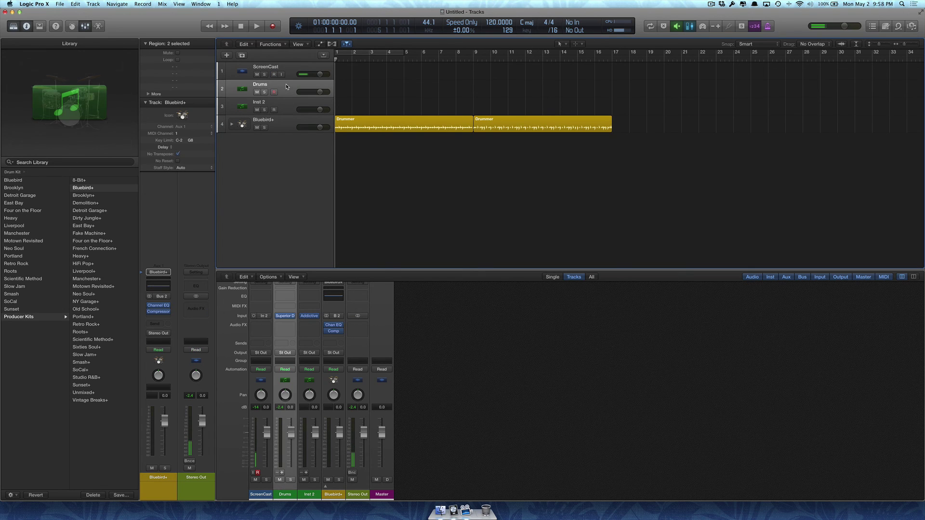
{"action": "double_click", "coordinate": [283, 87]}
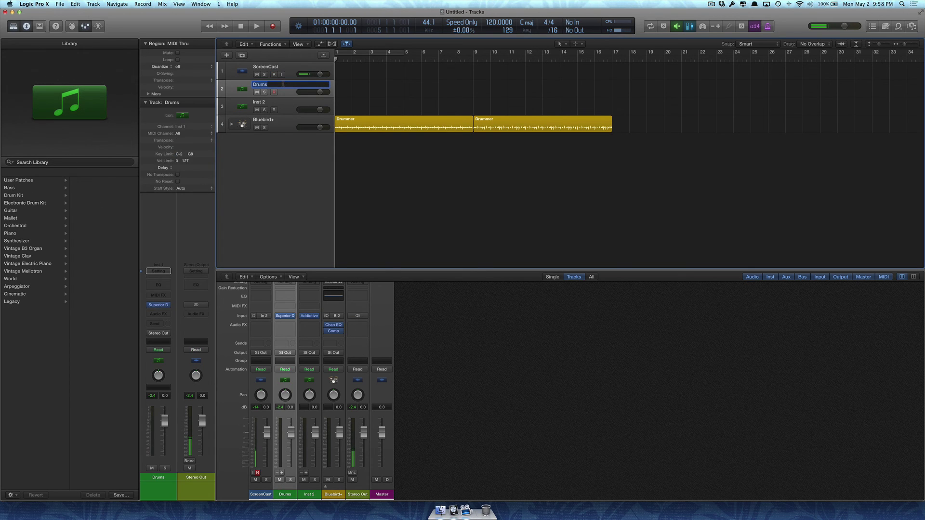
{"action": "type", "text": "Su"}
{"action": "type", "text": "perior"}
{"action": "type", "text": " Drummewr"}
{"action": "key", "text": "Tab"}
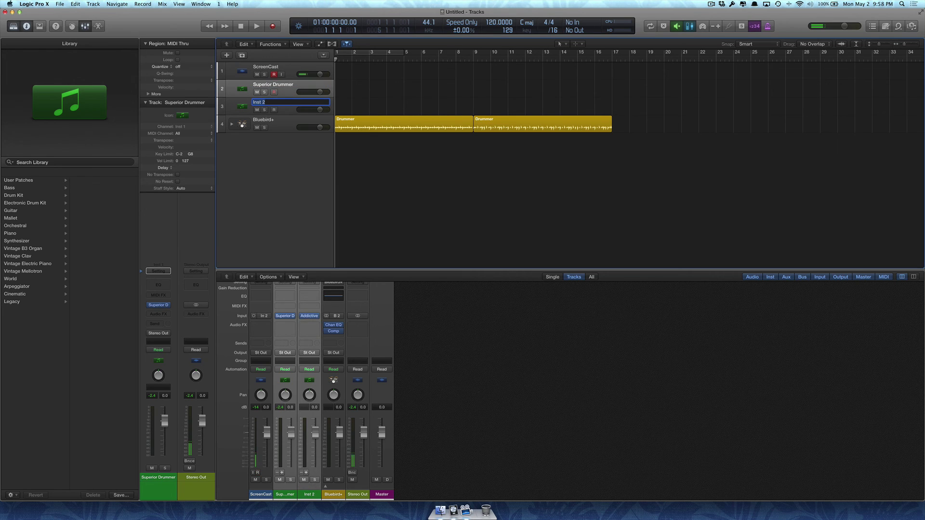
{"action": "type", "text": "Addicti"}
{"action": "type", "text": "ve Dru"}
{"action": "type", "text": "ms"}
{"action": "key", "text": "Return"}
{"action": "double_click", "coordinate": [279, 120]}
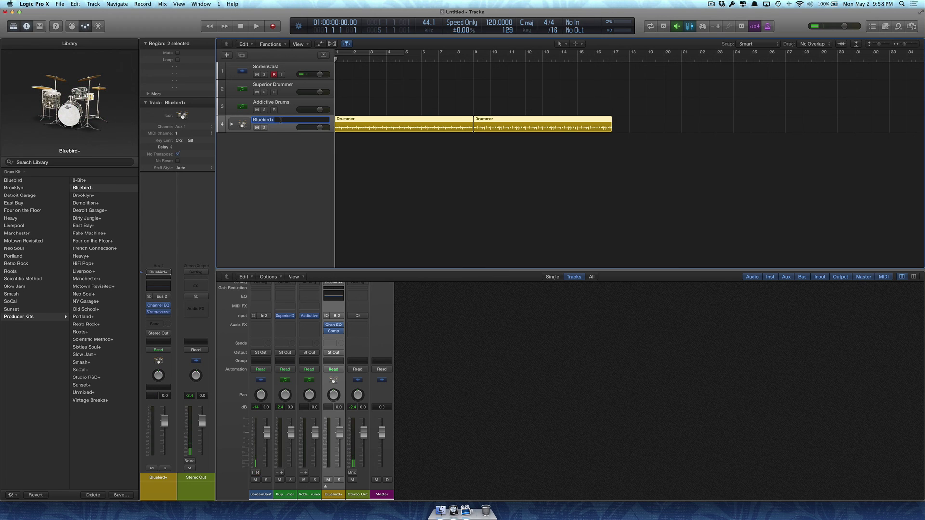
{"action": "type", "text": "Logic Dru"}
{"action": "type", "text": "mmer"}
{"action": "key", "text": "Return"}
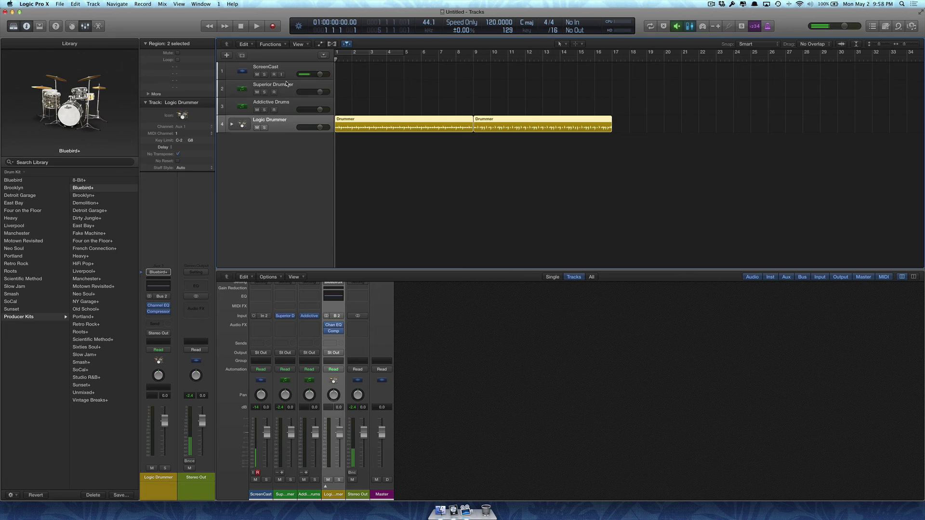
Open the Superior Drummer window, move it lower right, and start its groove playing.
{"action": "left_click", "coordinate": [287, 85]}
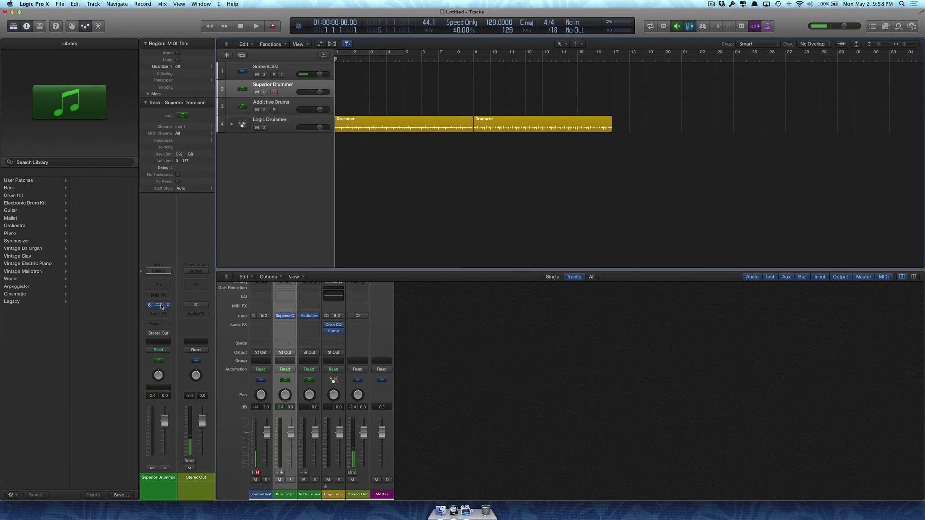
{"action": "left_click", "coordinate": [159, 305]}
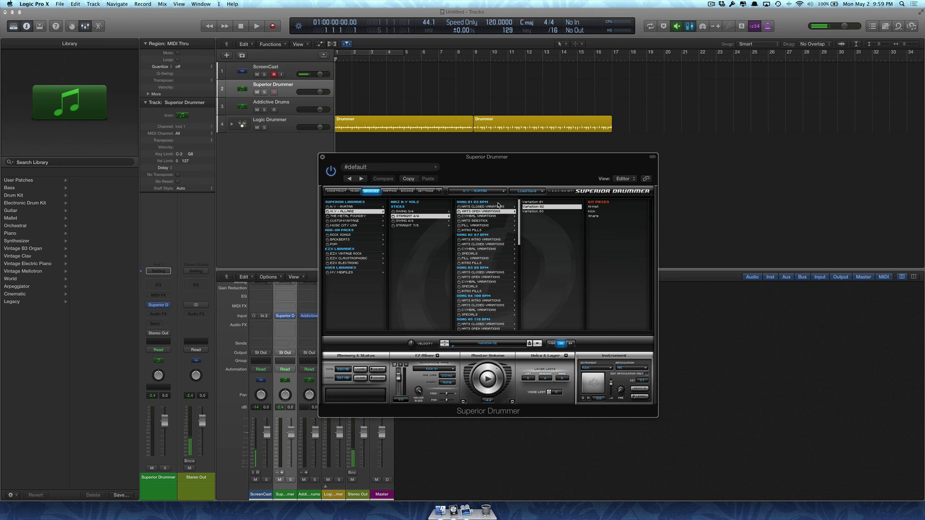
{"action": "left_click_drag", "start_coordinate": [505, 161], "coordinate": [607, 210]}
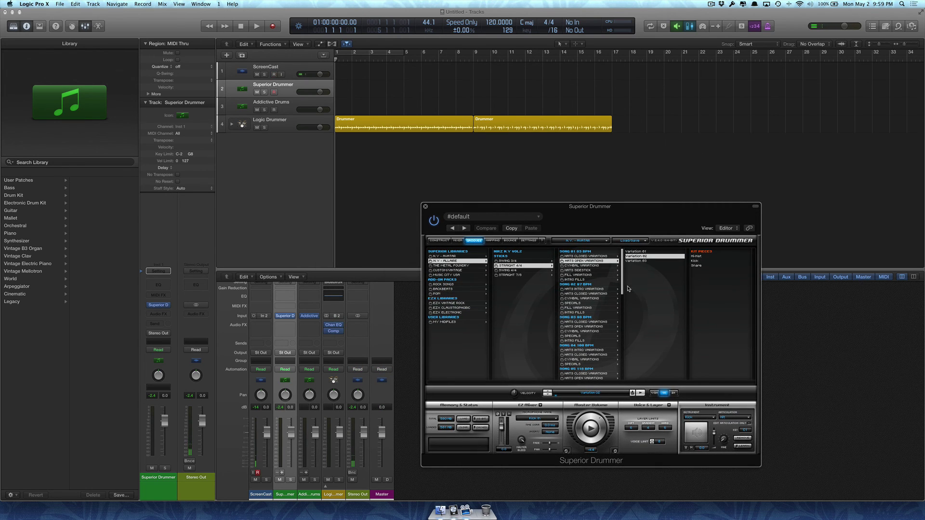
{"action": "left_click", "coordinate": [590, 428]}
{"action": "left_click", "coordinate": [296, 85]}
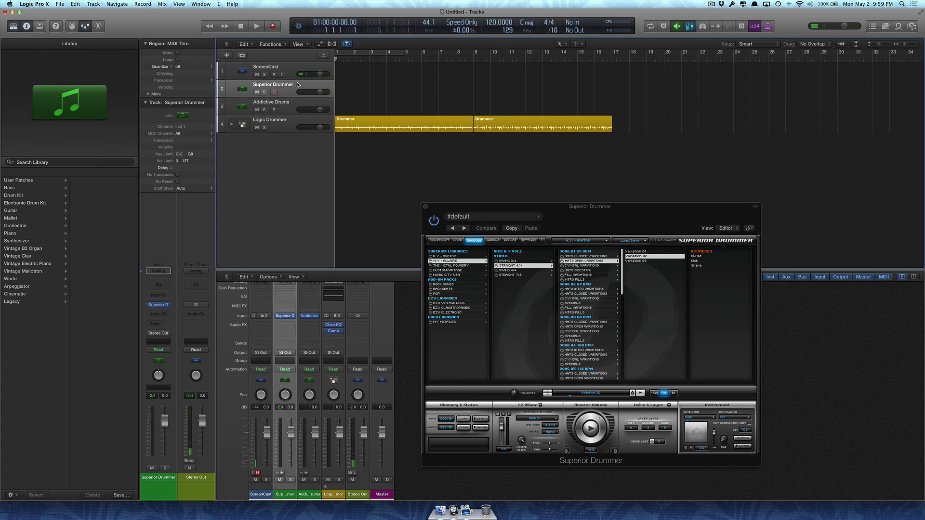
{"action": "left_click_drag", "start_coordinate": [511, 208], "coordinate": [577, 208]}
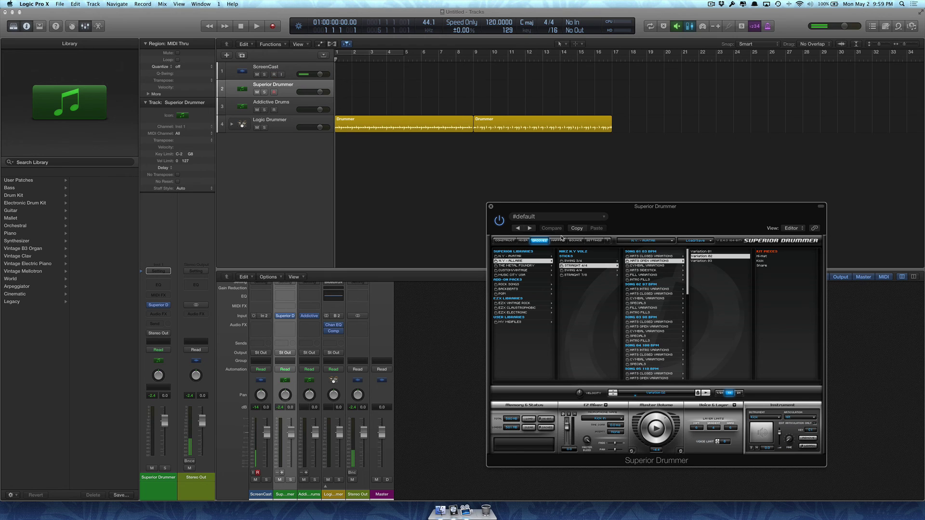
Set Superior Drummer's mixer output to Multichannel and add the extra aux channels.
{"action": "left_click", "coordinate": [523, 243]}
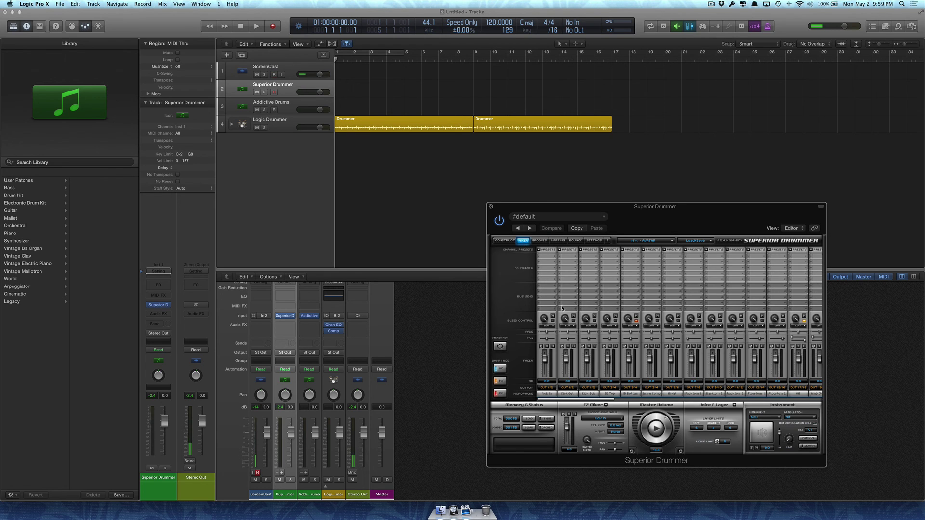
{"action": "left_click", "coordinate": [551, 389]}
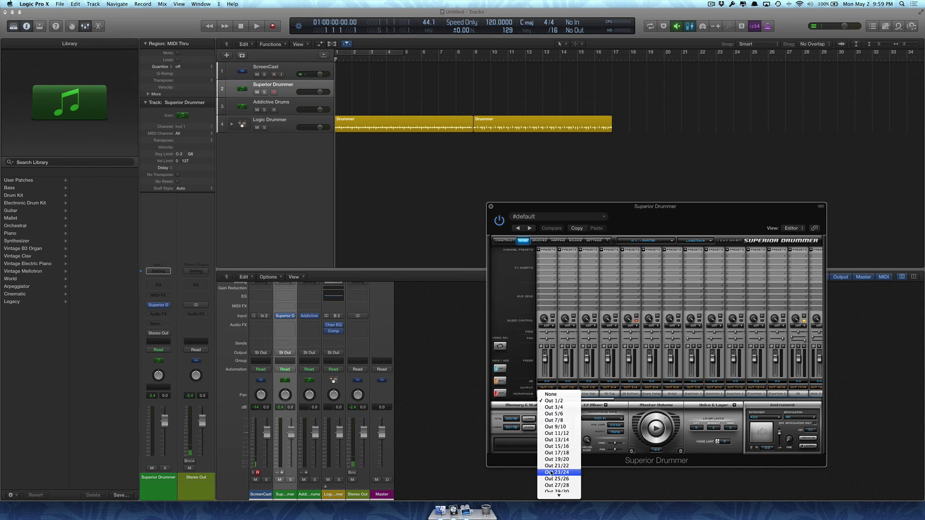
{"action": "mouse_move", "coordinate": [559, 496]}
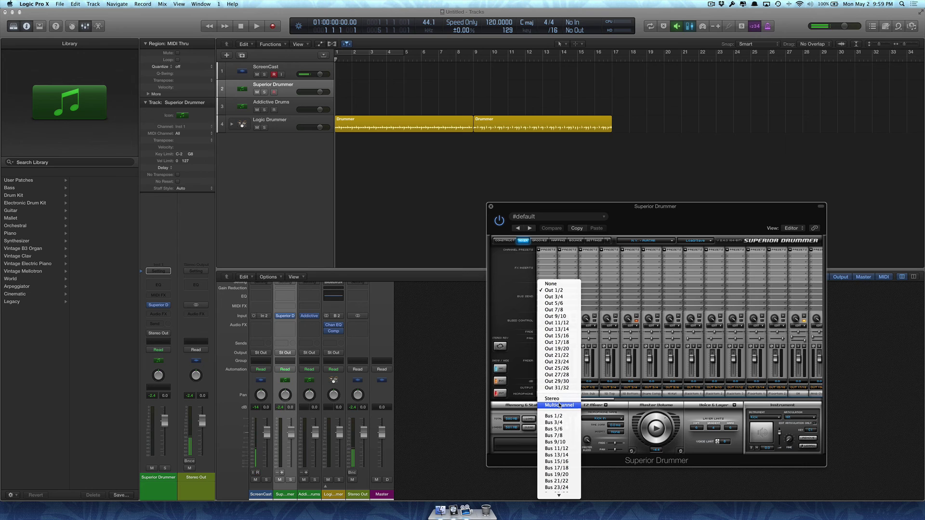
{"action": "left_click", "coordinate": [558, 405]}
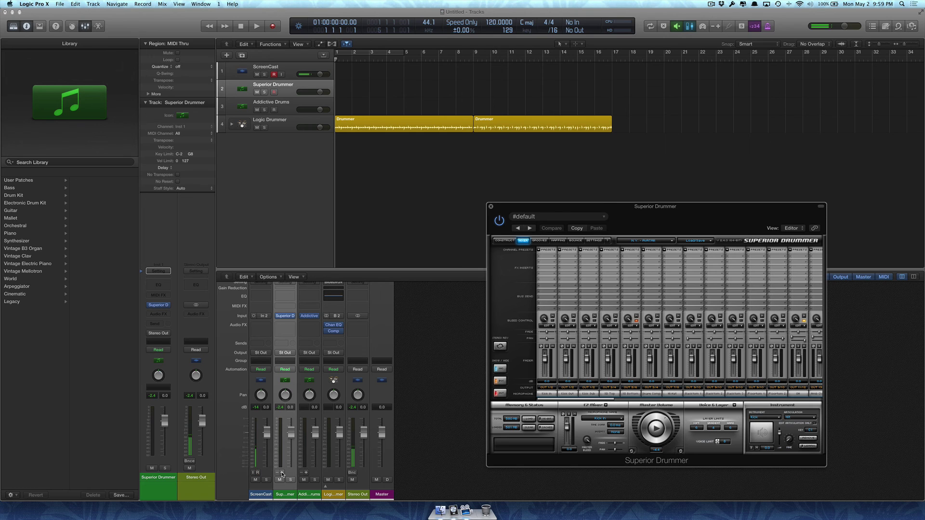
{"action": "left_click", "coordinate": [281, 474]}
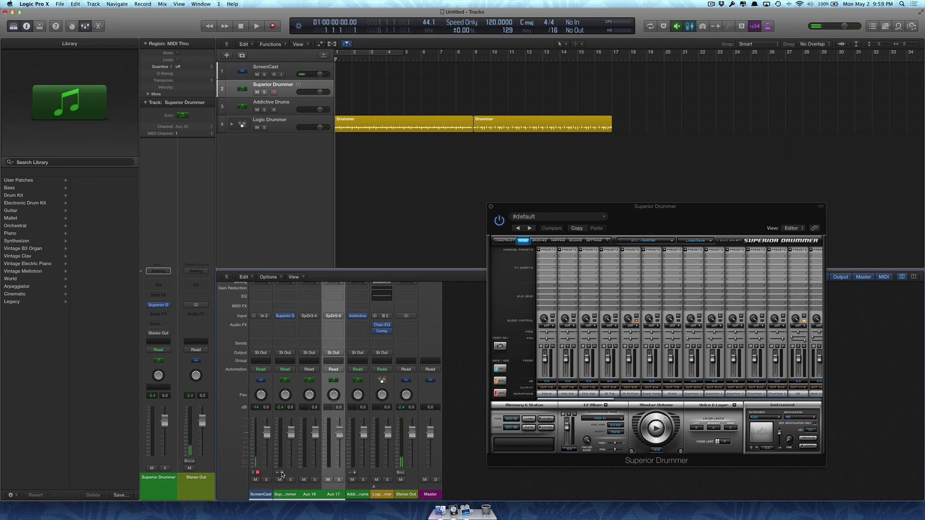
{"action": "left_click", "coordinate": [281, 474]}
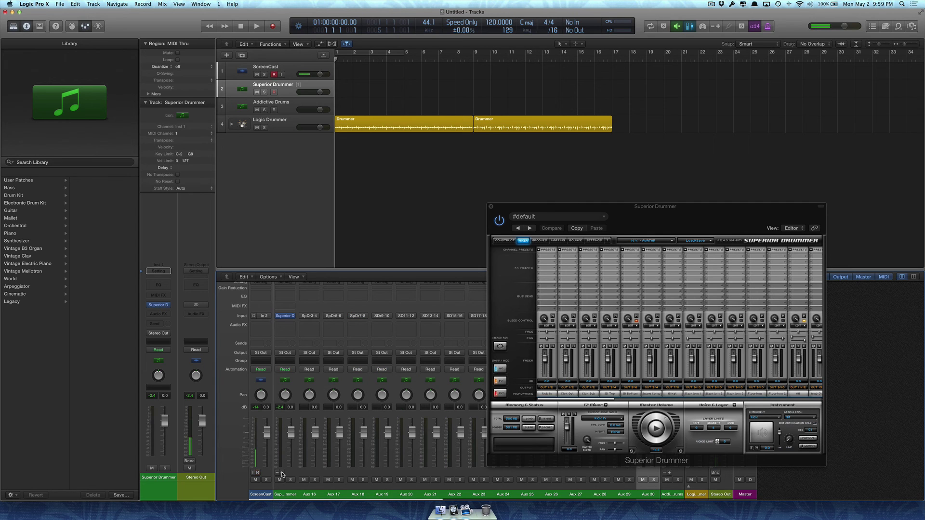
{"action": "left_click_drag", "start_coordinate": [638, 209], "coordinate": [708, 16]}
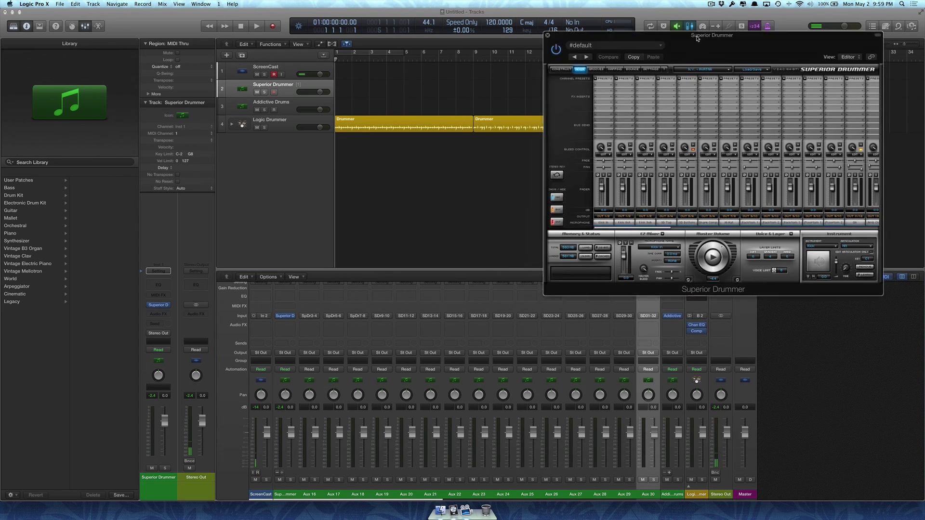
{"action": "left_click", "coordinate": [285, 495]}
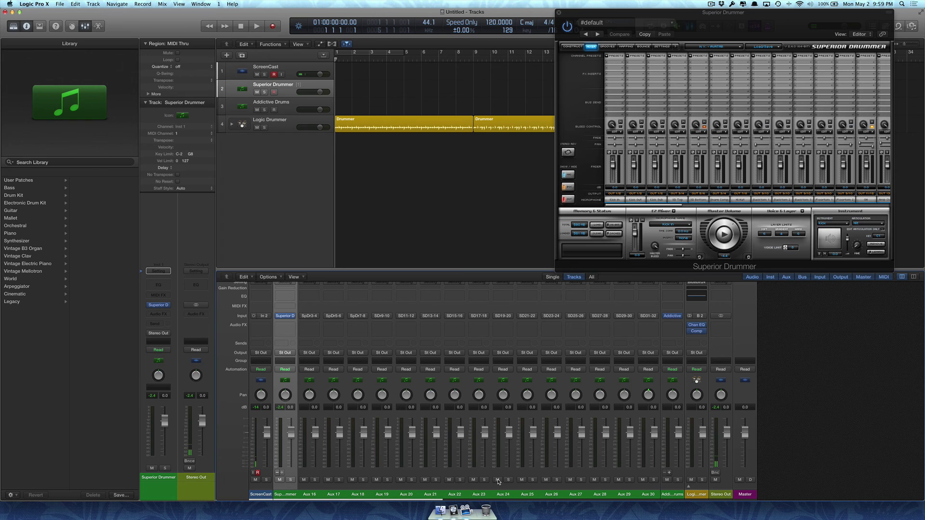
{"action": "left_click", "coordinate": [724, 235]}
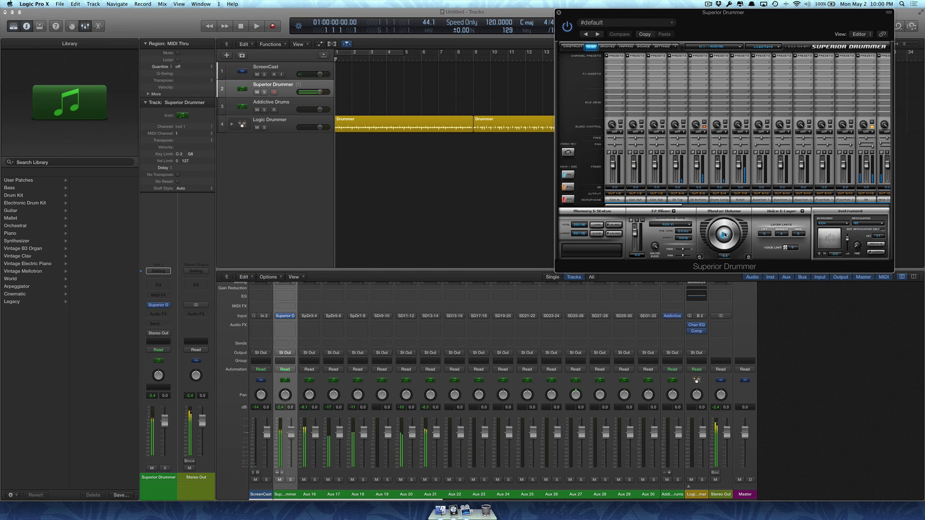
{"action": "left_click", "coordinate": [723, 235]}
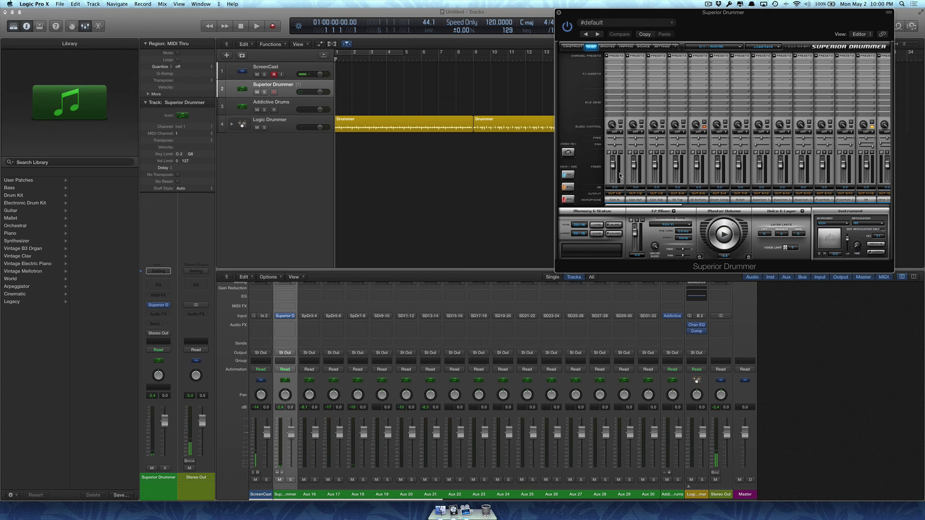
{"action": "left_click", "coordinate": [618, 195]}
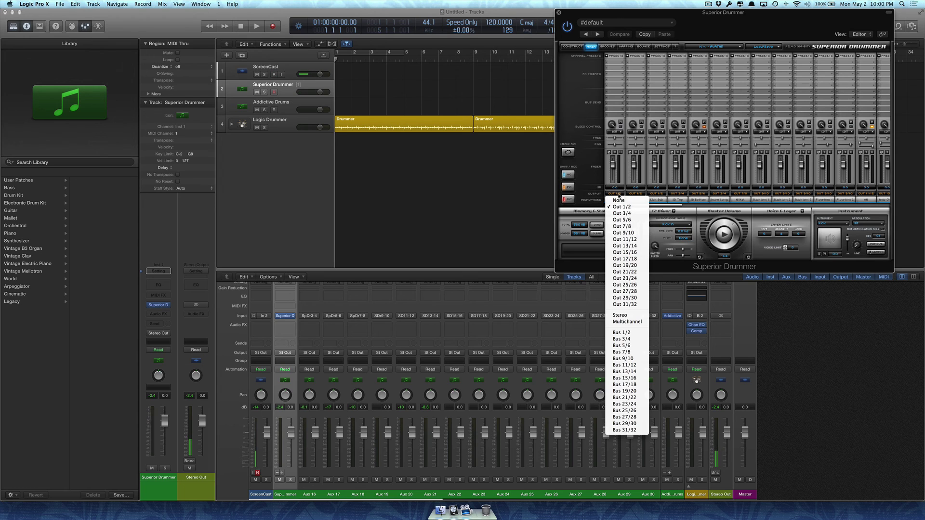
{"action": "left_click", "coordinate": [617, 196]}
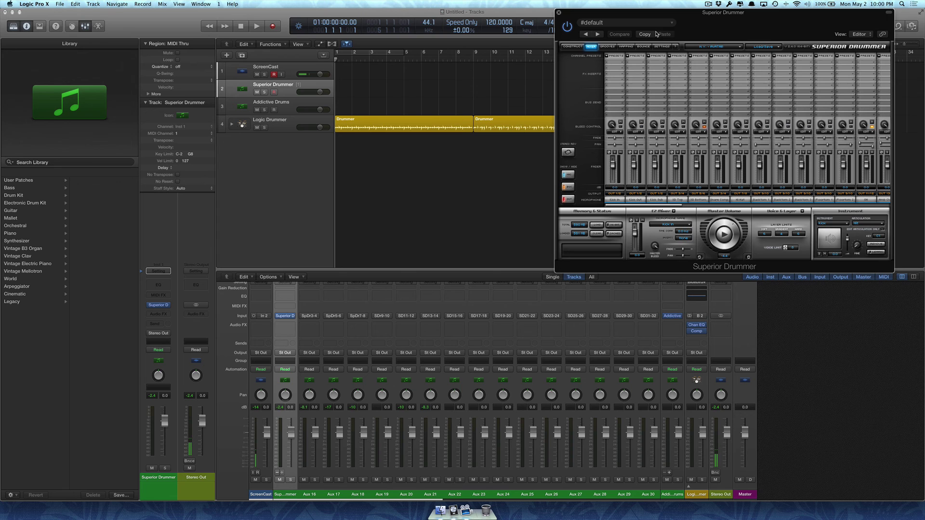
{"action": "left_click_drag", "start_coordinate": [658, 17], "coordinate": [400, 36]}
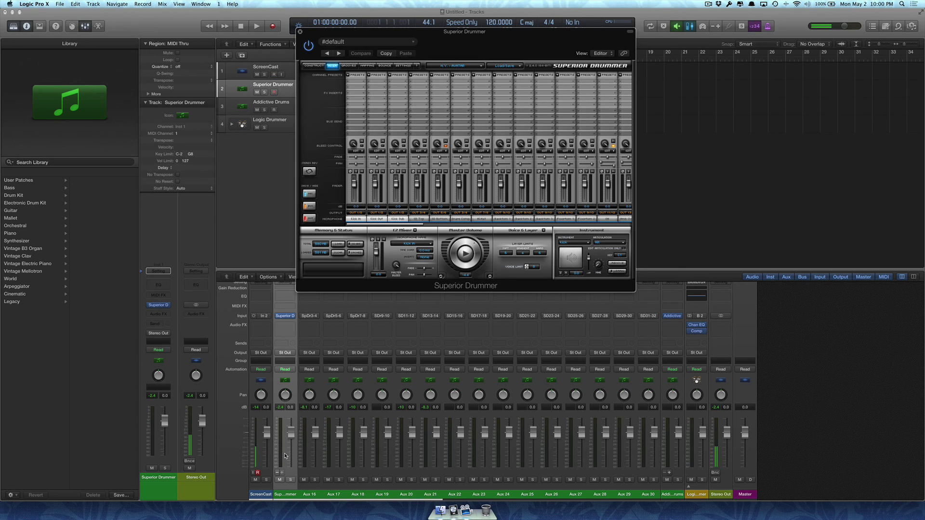
{"action": "left_click", "coordinate": [291, 480]}
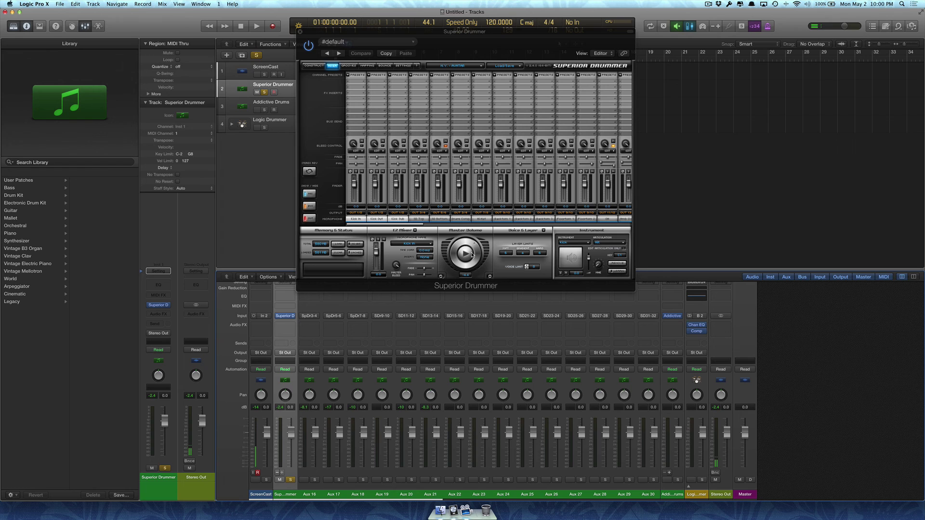
{"action": "left_click", "coordinate": [266, 480]}
{"action": "left_click", "coordinate": [465, 255]}
{"action": "left_click", "coordinate": [465, 255]}
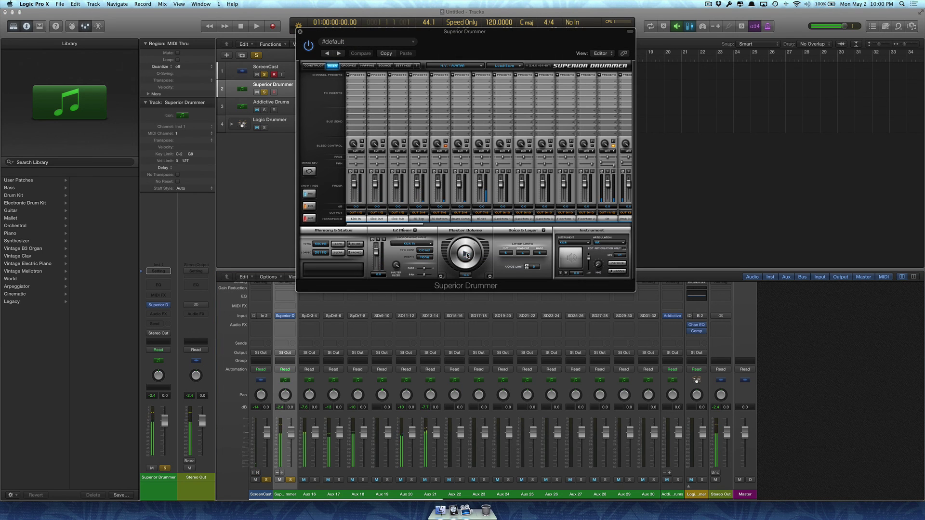
{"action": "left_click", "coordinate": [291, 481]}
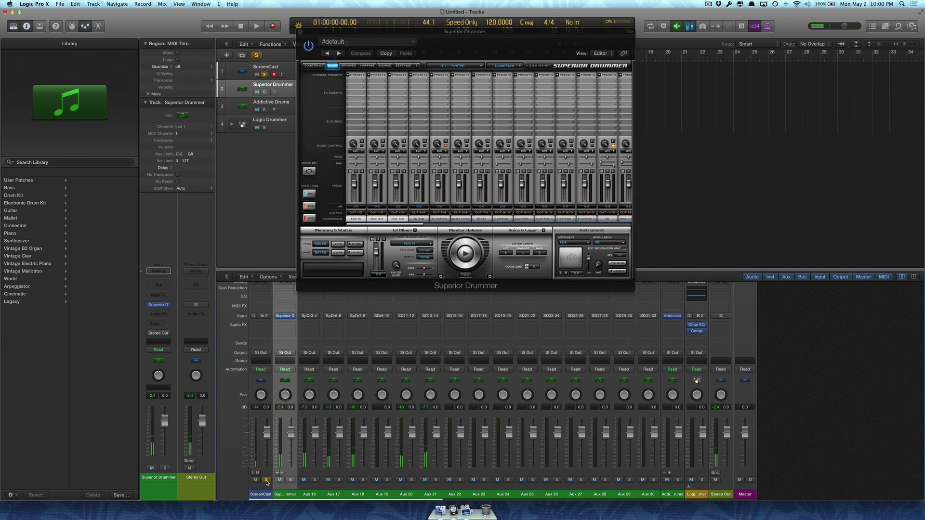
{"action": "left_click", "coordinate": [267, 481]}
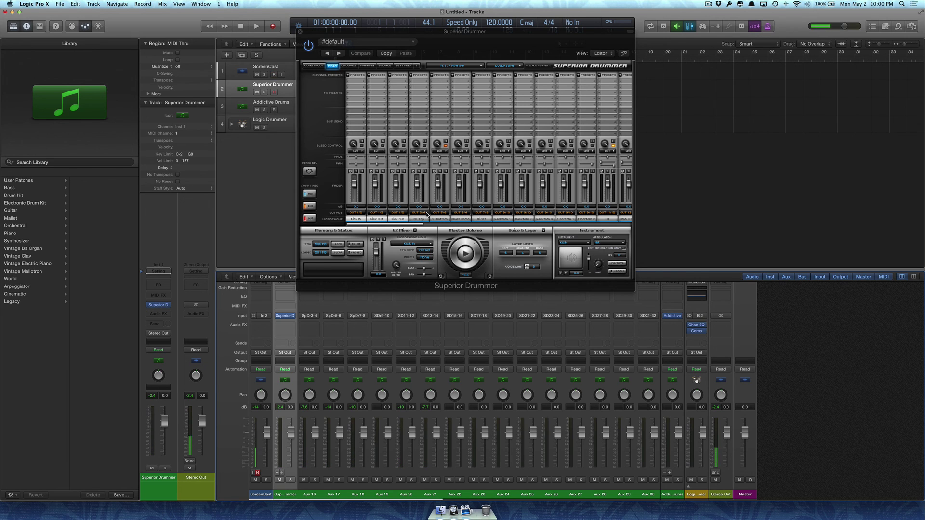
{"action": "left_click", "coordinate": [426, 218]}
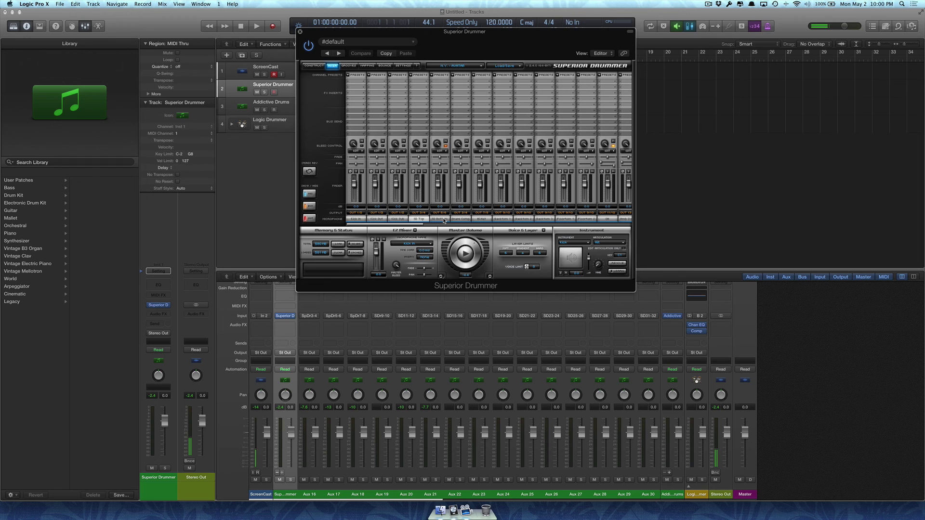
{"action": "left_click", "coordinate": [445, 220]}
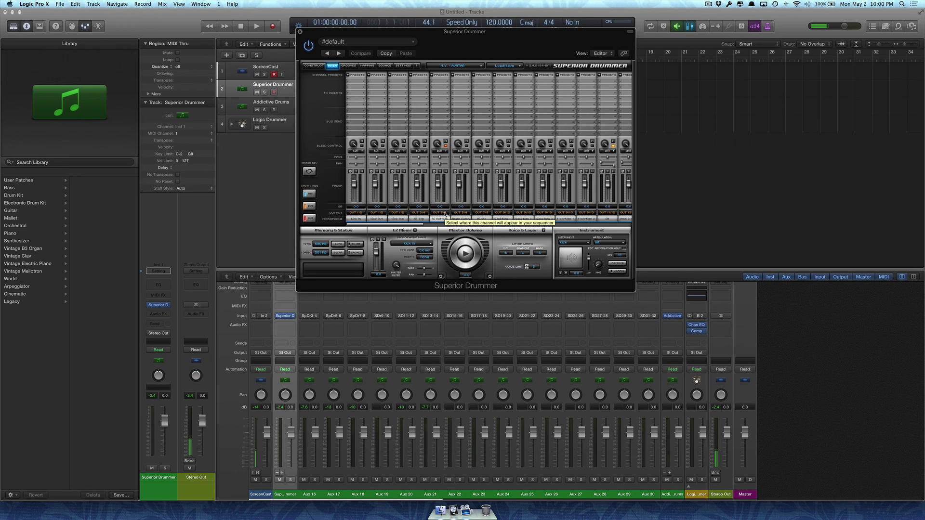
Route 3D Bottom, Hi-Hat and Racktoms 1–2 to successive outputs starting at Out 3/4.
{"action": "left_click", "coordinate": [445, 216]}
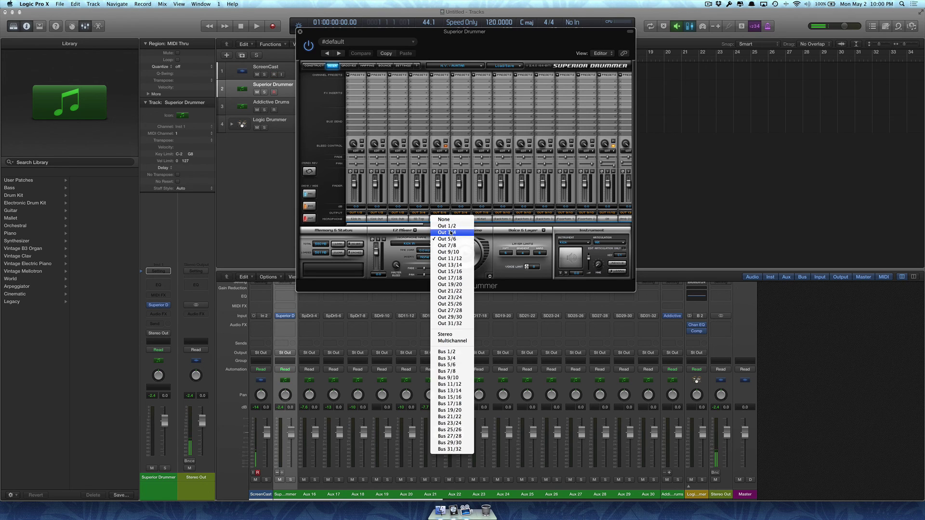
{"action": "left_click", "coordinate": [451, 233]}
{"action": "left_click", "coordinate": [466, 212]}
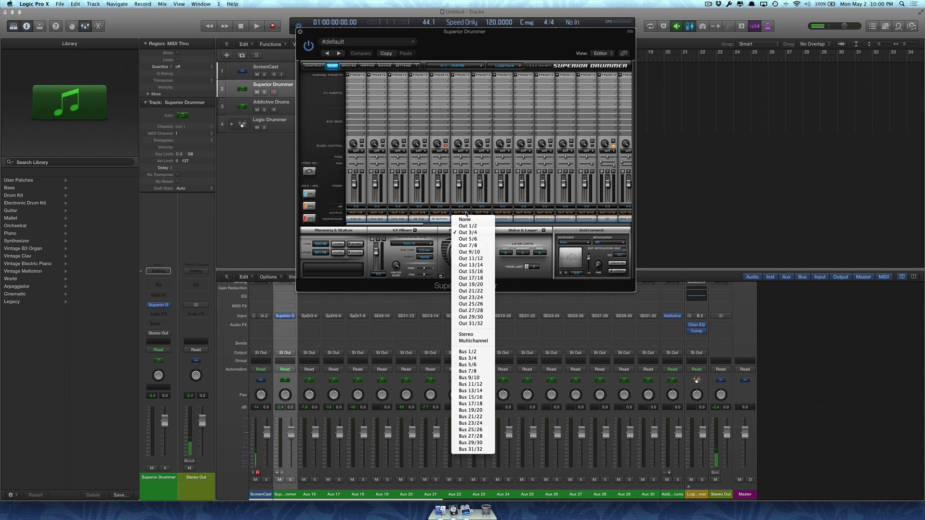
{"action": "left_click", "coordinate": [463, 223]}
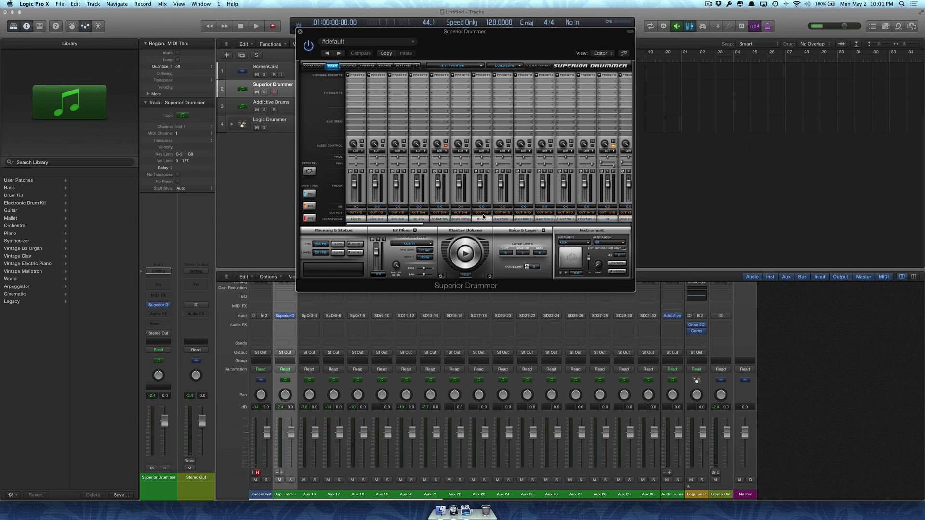
{"action": "left_click", "coordinate": [483, 216]}
{"action": "left_click", "coordinate": [494, 241]}
{"action": "left_click", "coordinate": [507, 215]}
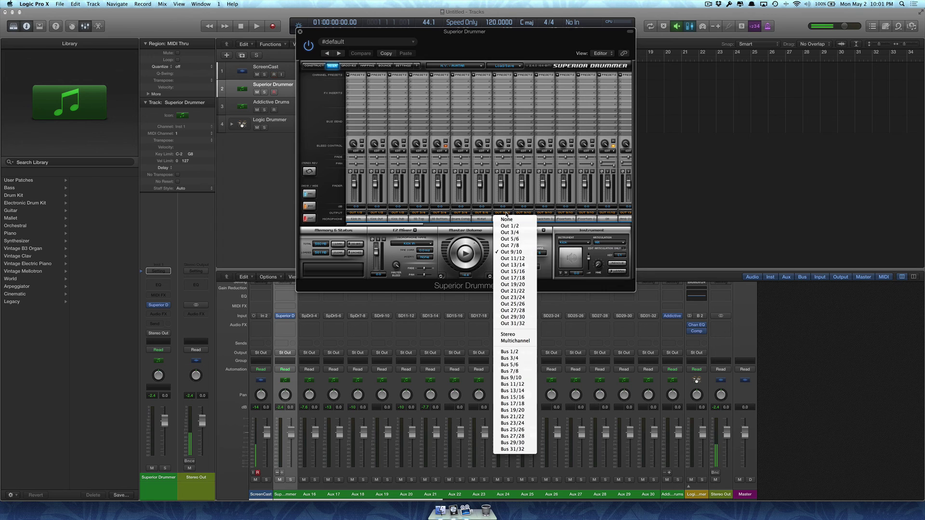
{"action": "left_click", "coordinate": [509, 246]}
{"action": "left_click", "coordinate": [519, 215]}
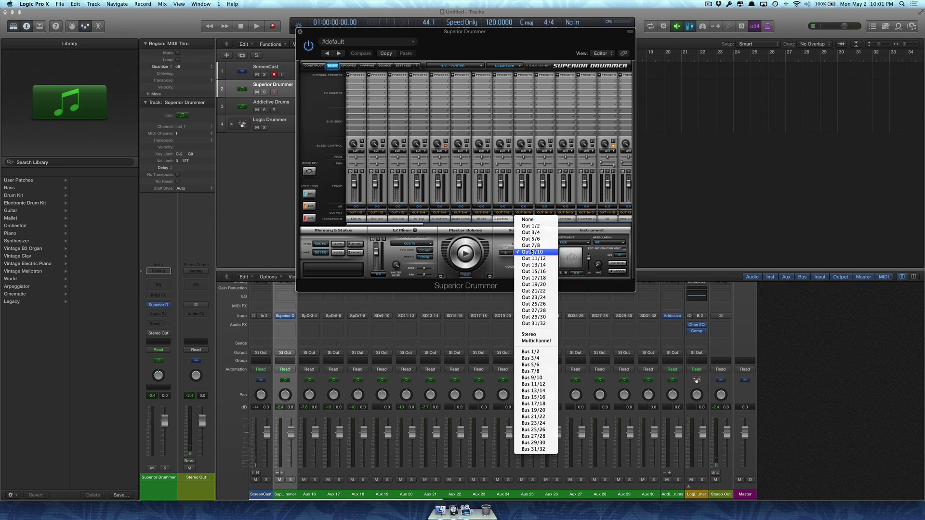
{"action": "left_click", "coordinate": [535, 247]}
Route Racktom 3, the floor toms and remaining mics to Out 11/12 through Out 19/20.
{"action": "left_click", "coordinate": [539, 216]}
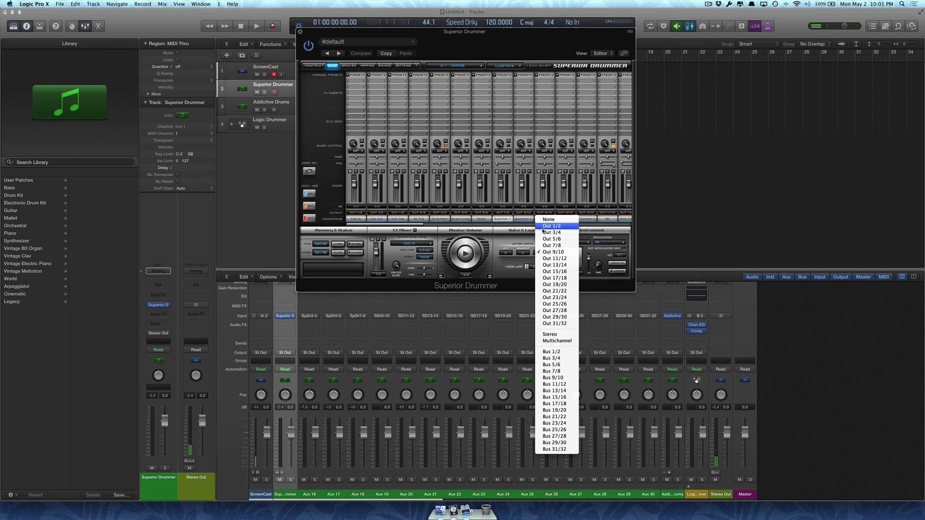
{"action": "left_click", "coordinate": [554, 258]}
{"action": "left_click", "coordinate": [568, 215]}
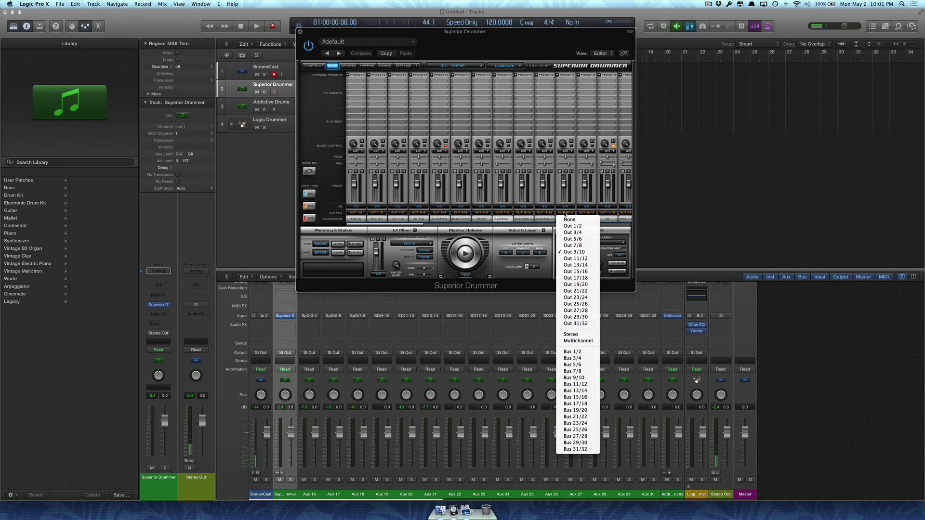
{"action": "left_click", "coordinate": [576, 265]}
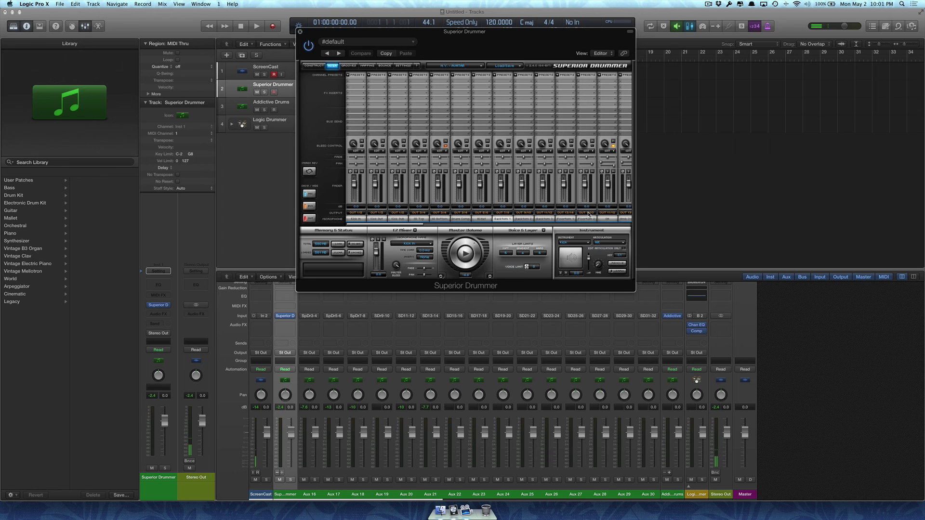
{"action": "left_click", "coordinate": [587, 215]}
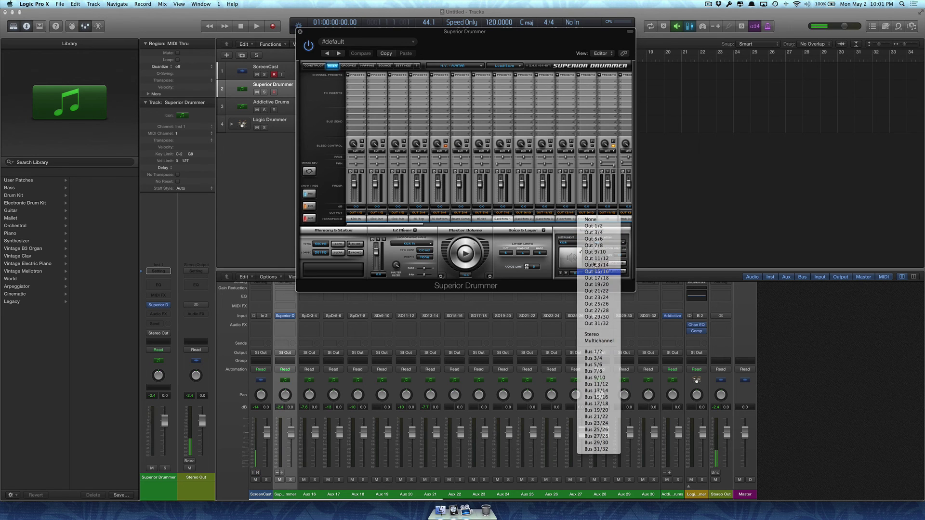
{"action": "left_click", "coordinate": [596, 271]}
{"action": "scroll", "coordinate": [609, 221], "scroll_direction": "right", "scroll_amount": 4}
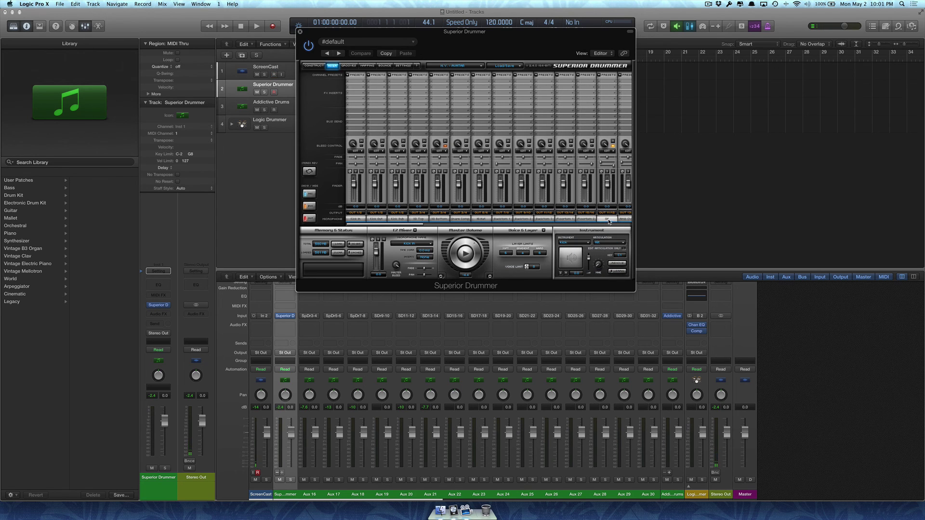
{"action": "scroll", "coordinate": [608, 222], "scroll_direction": "right", "scroll_amount": 1}
{"action": "left_click", "coordinate": [531, 216]}
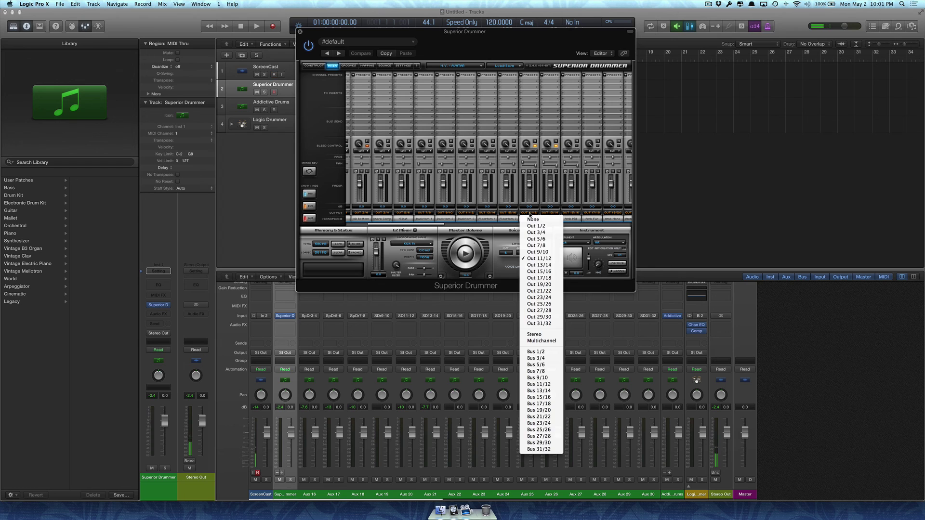
{"action": "left_click", "coordinate": [554, 278]}
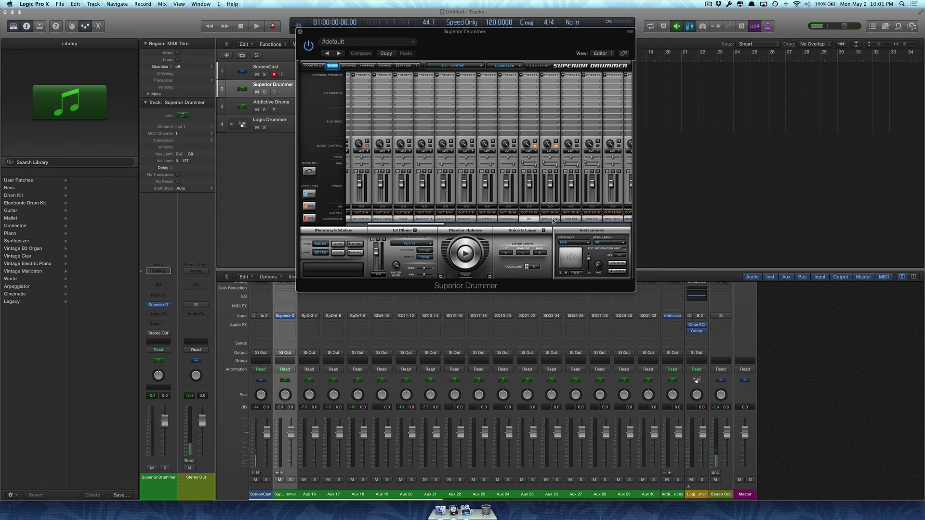
{"action": "scroll", "coordinate": [553, 220], "scroll_direction": "right", "scroll_amount": 1}
{"action": "scroll", "coordinate": [551, 222], "scroll_direction": "right", "scroll_amount": 2}
{"action": "scroll", "coordinate": [549, 222], "scroll_direction": "right", "scroll_amount": 1}
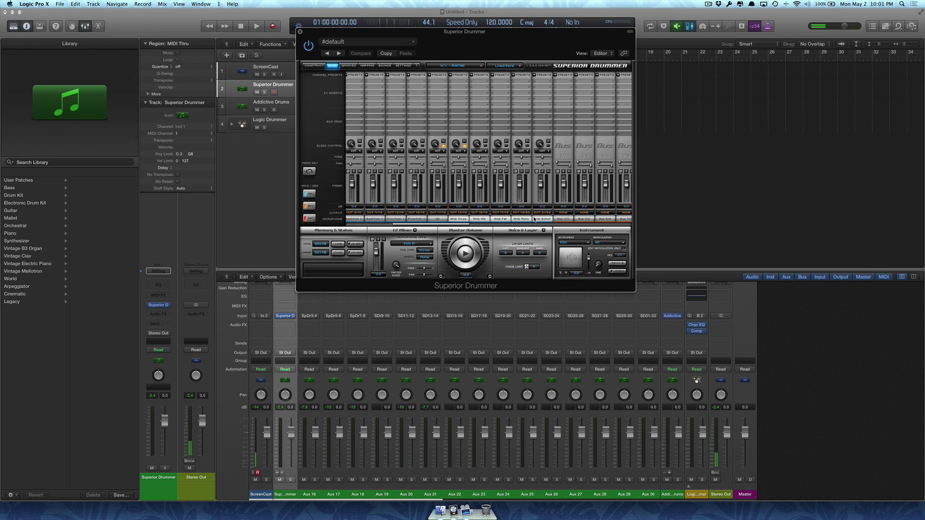
{"action": "left_click", "coordinate": [463, 214]}
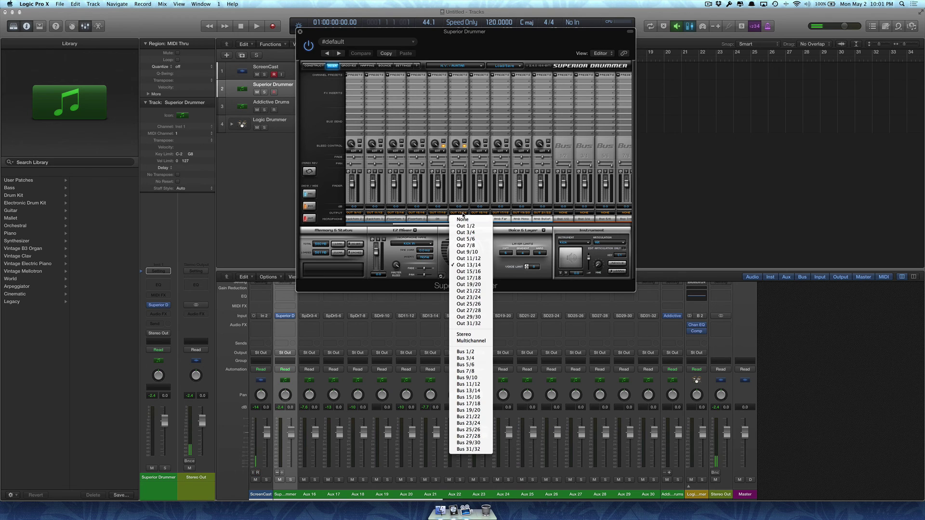
{"action": "left_click", "coordinate": [483, 286]}
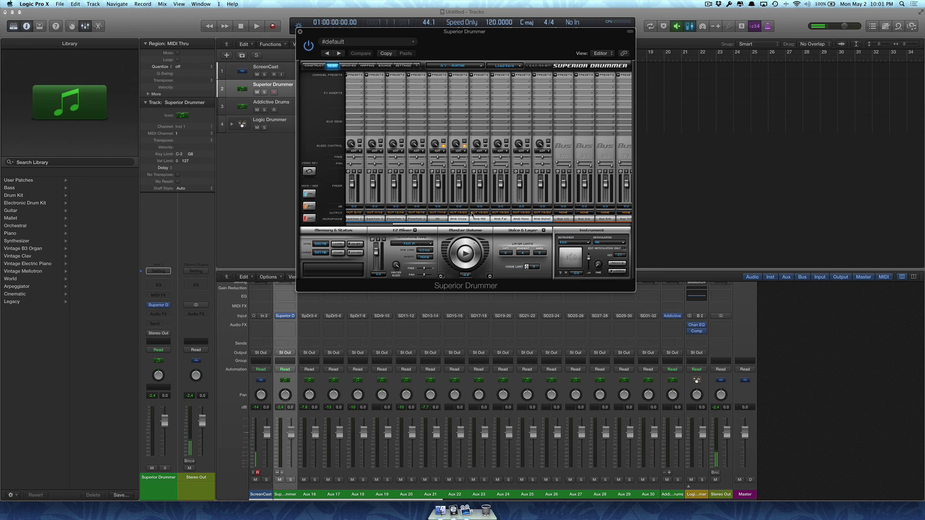
Play, stop, and replay the Superior Drummer groove while watching the Aux channel meters.
{"action": "left_click", "coordinate": [466, 253]}
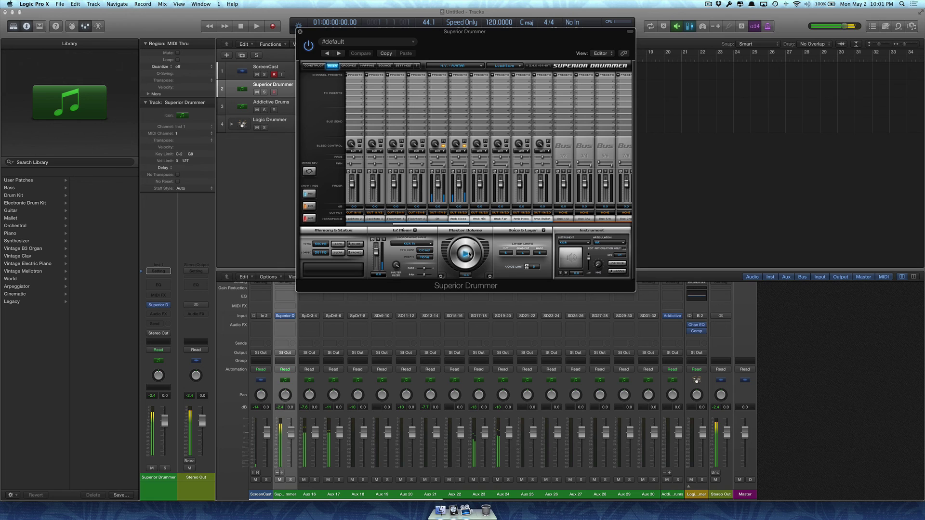
{"action": "left_click", "coordinate": [466, 252]}
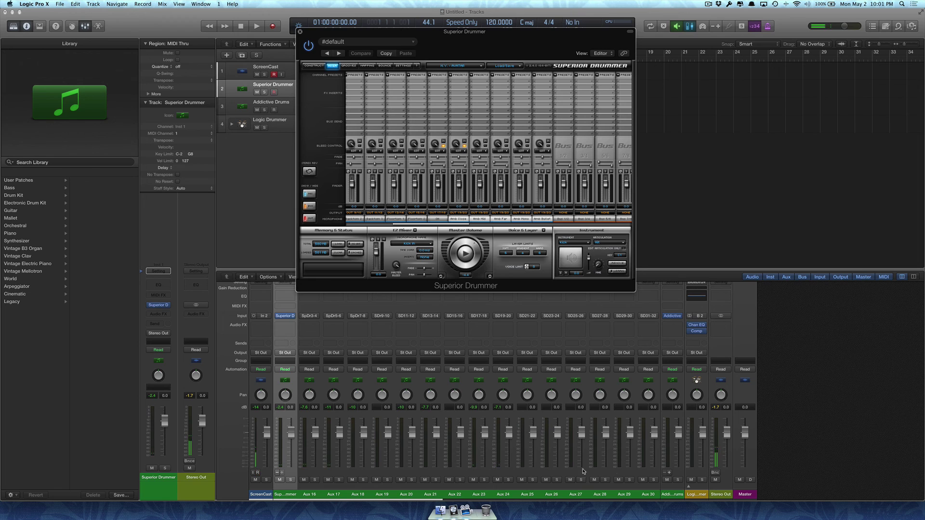
{"action": "left_click", "coordinate": [465, 252]}
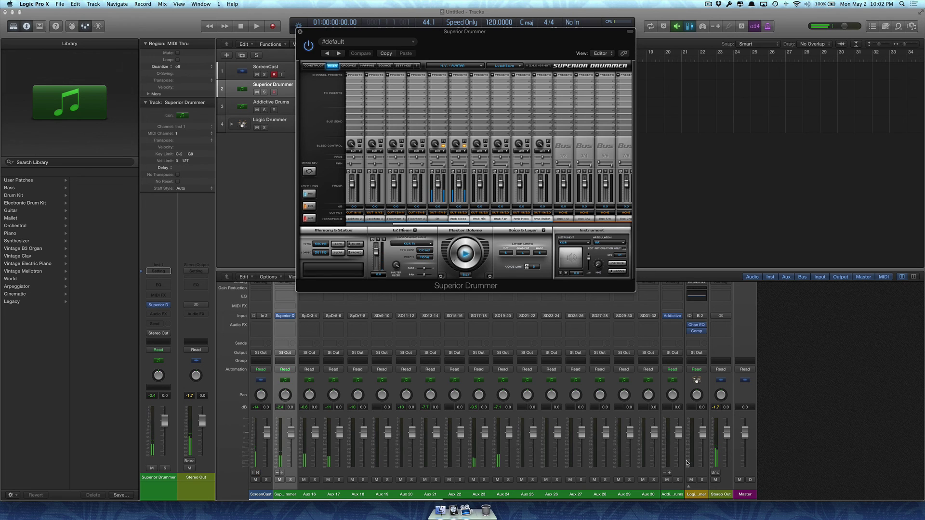
Select Aux 25 through Aux 30 and delete them, answering the confirmation.
{"action": "left_click", "coordinate": [531, 496]}
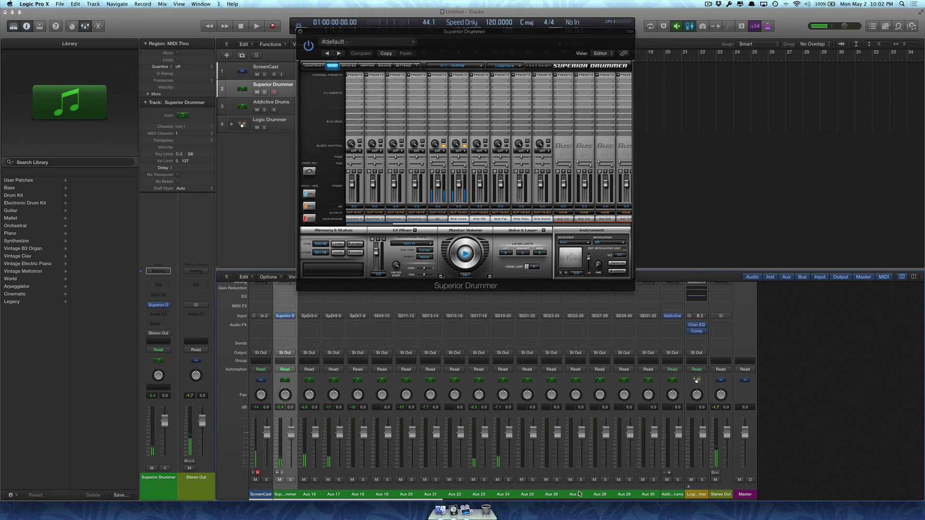
{"action": "left_click", "coordinate": [652, 494], "text": "shift"}
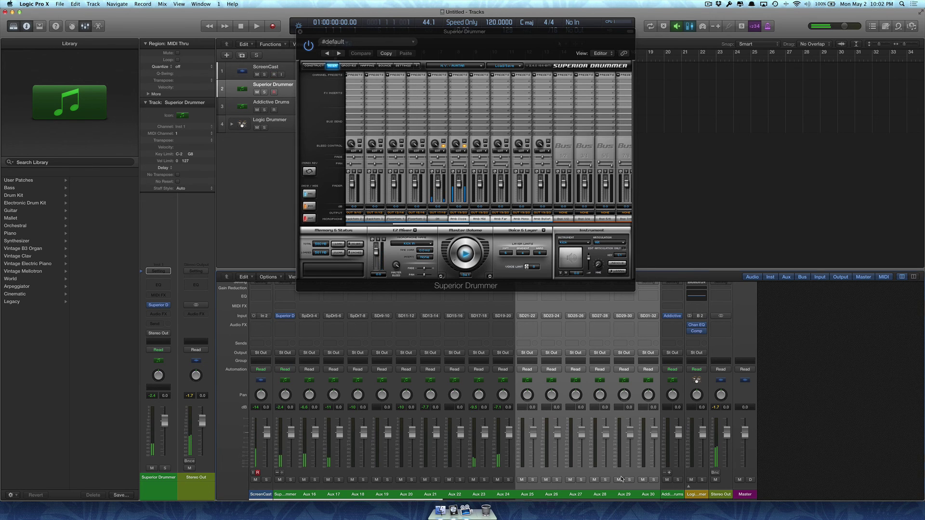
{"action": "key", "text": "Delete"}
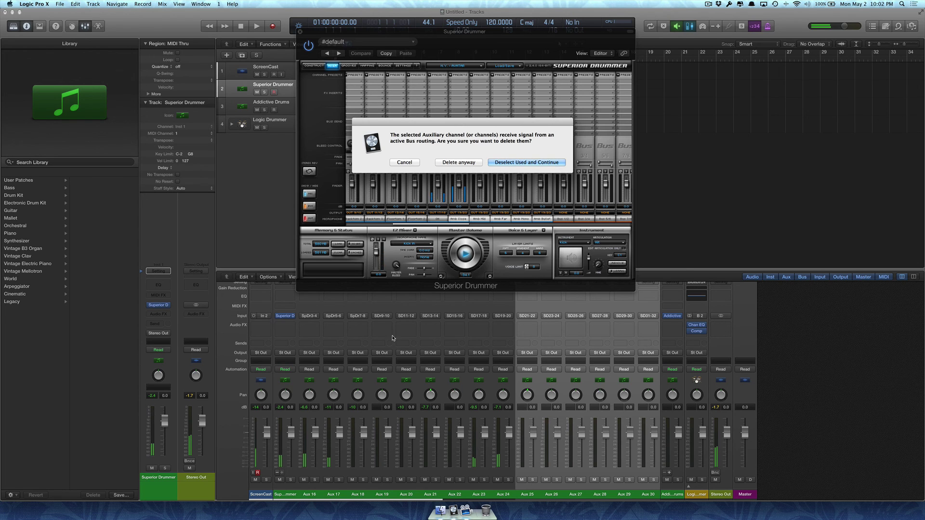
{"action": "key", "text": "Escape"}
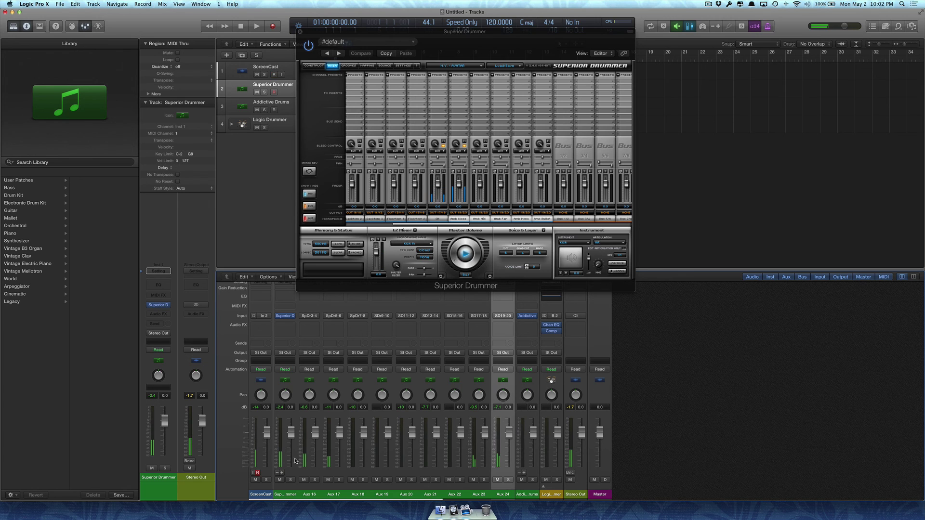
Reset Superior Drummer's master volume to 0.0.
{"action": "left_click", "coordinate": [312, 495]}
{"action": "double_click", "coordinate": [287, 494]}
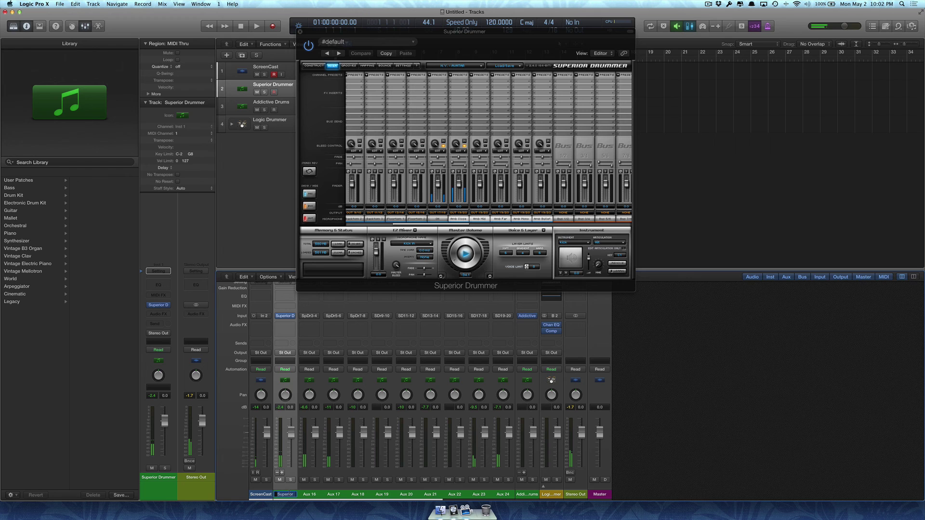
{"action": "left_click", "coordinate": [463, 254]}
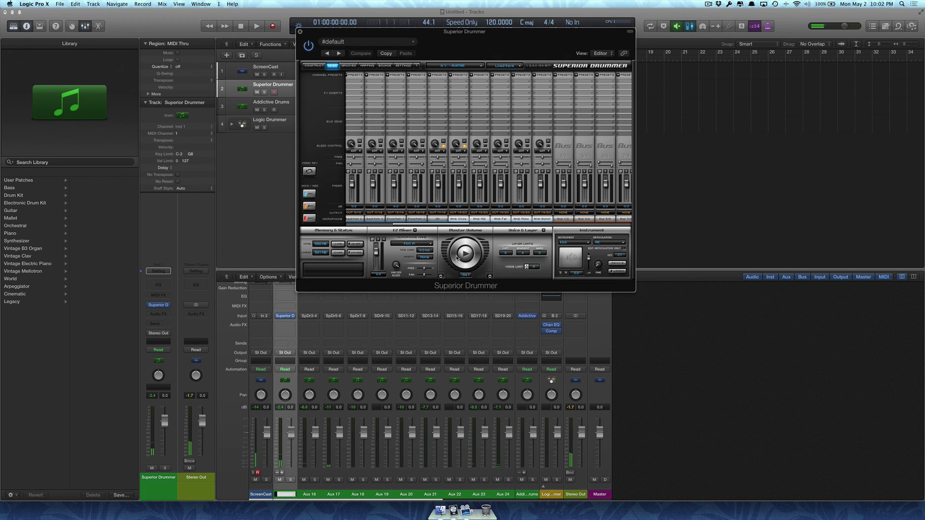
{"action": "left_click", "coordinate": [457, 257], "text": "alt"}
Name the first aux channels Kick, Snare, HiHat, Tom 1 and Tom 2.
{"action": "left_click", "coordinate": [288, 496]}
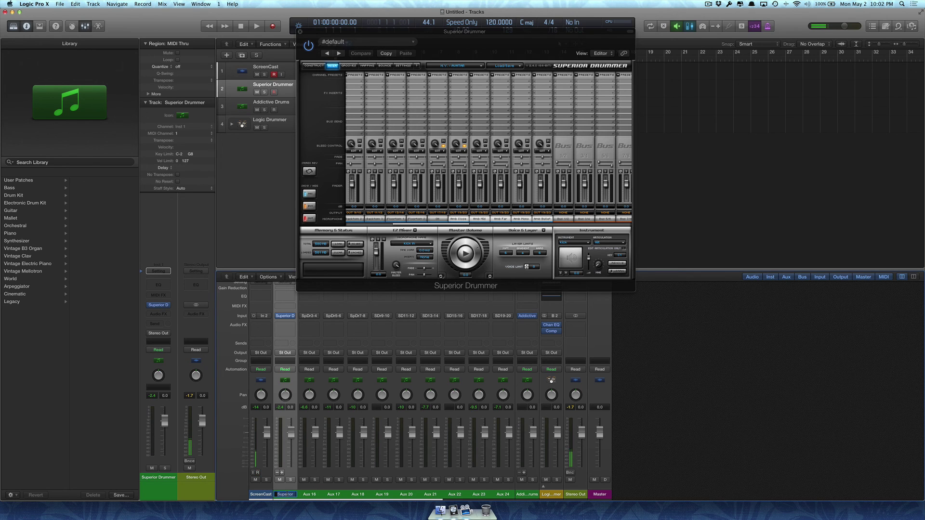
{"action": "type", "text": "Kick"}
{"action": "key", "text": "Tab"}
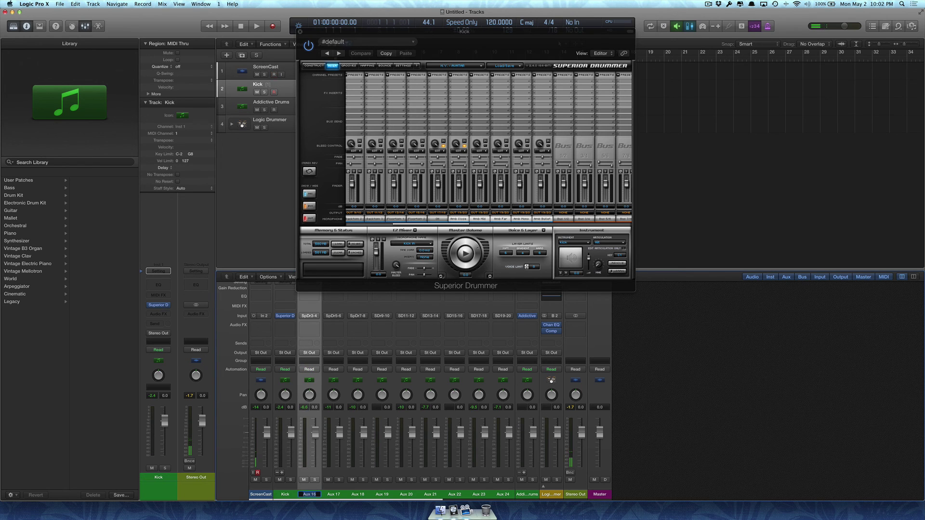
{"action": "type", "text": "Snare"}
{"action": "key", "text": "Tab"}
{"action": "type", "text": "H"}
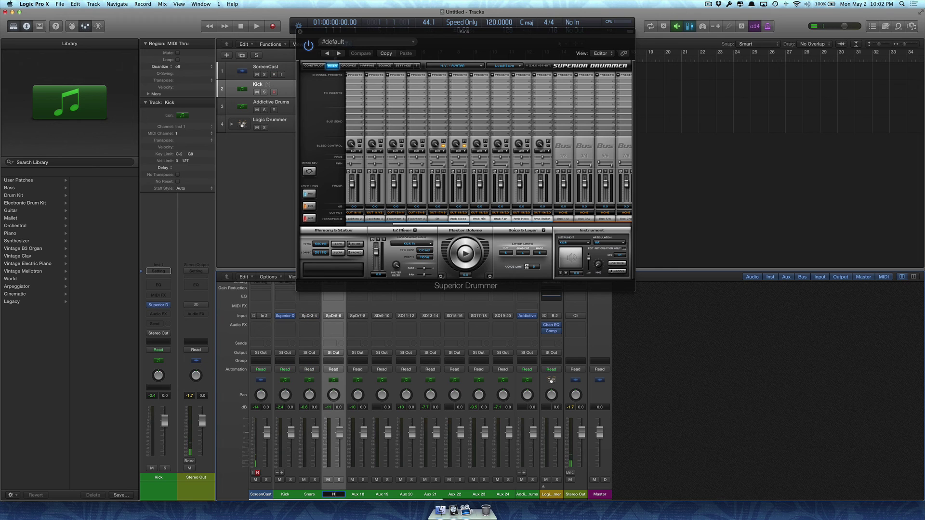
{"action": "type", "text": "at"}
{"action": "key", "text": "Tab"}
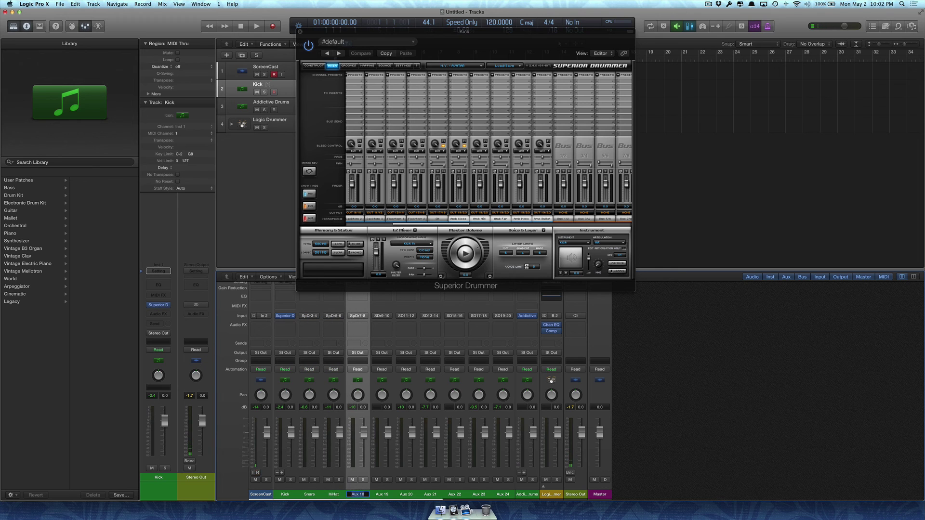
{"action": "type", "text": "Tom 1"}
{"action": "key", "text": "Tab"}
{"action": "type", "text": "Tom 23"}
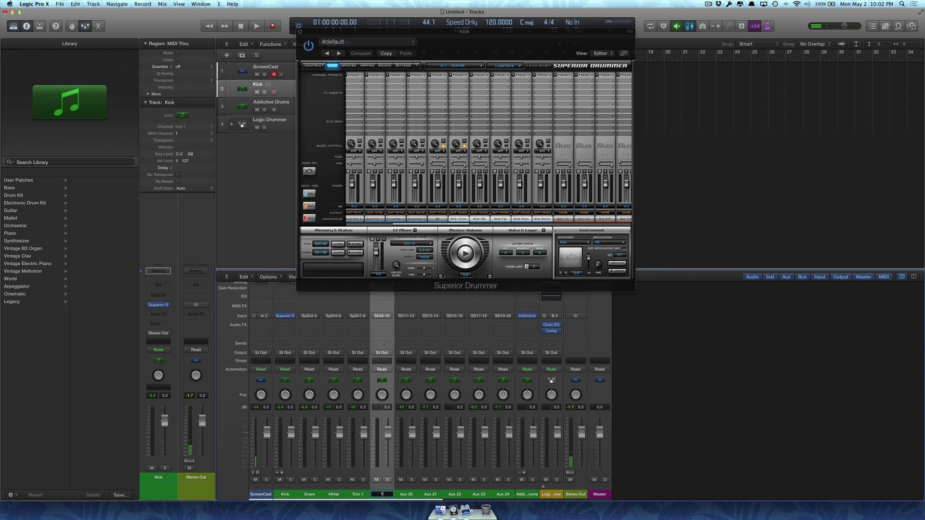
{"action": "key", "text": "Tab"}
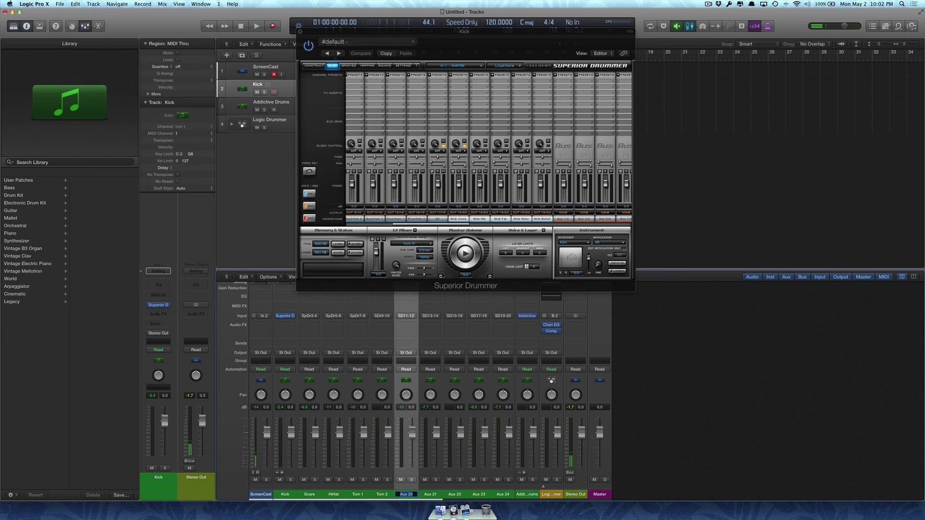
{"action": "type", "text": "Tom 3"}
Continue naming the following channels Tom 3, Tom 4, Tom 5, OH and Room.
{"action": "key", "text": "Tab"}
{"action": "type", "text": "Tom4"}
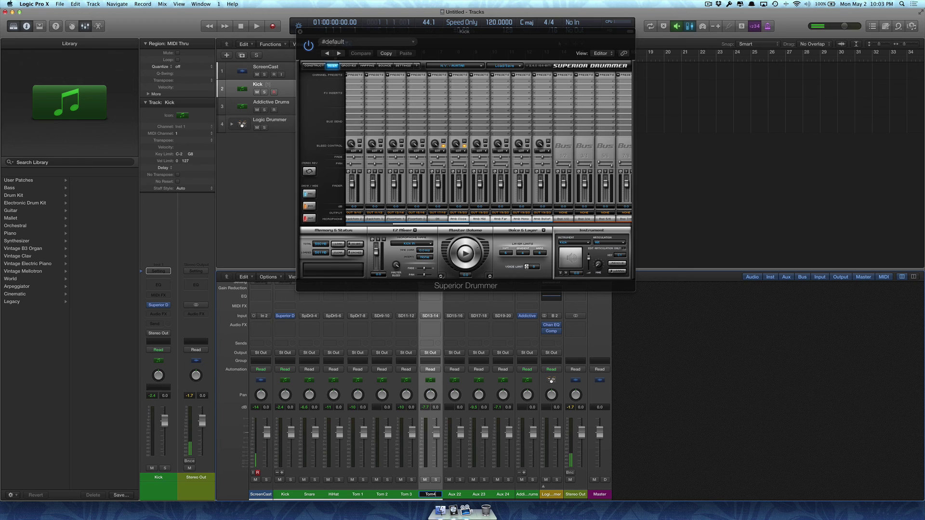
{"action": "key", "text": "BackSpace"}
{"action": "type", "text": "4"}
{"action": "key", "text": "Tab"}
{"action": "type", "text": "Tom"}
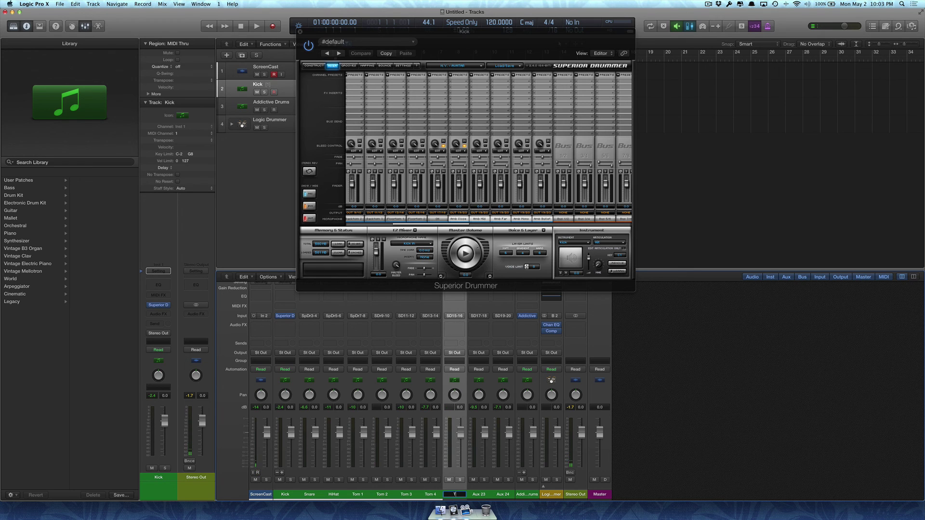
{"action": "key", "text": "Tab"}
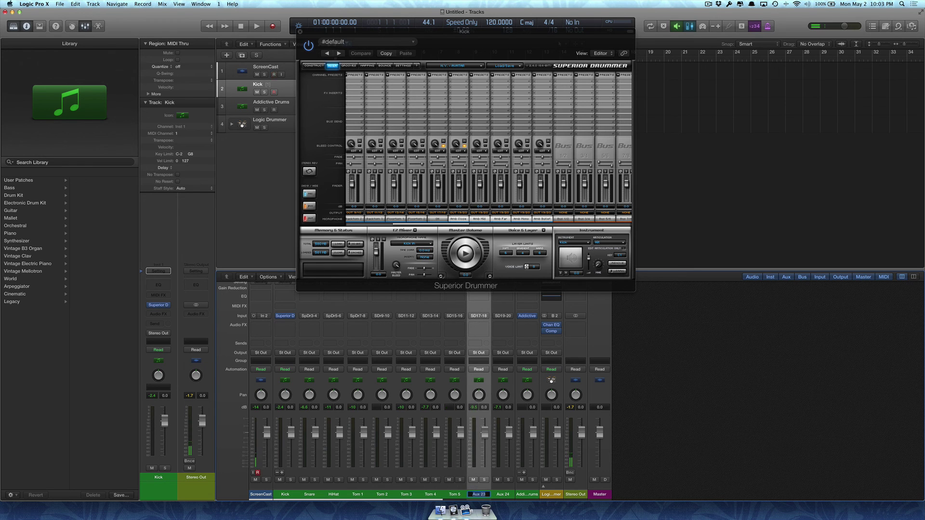
{"action": "type", "text": "OH"}
{"action": "key", "text": "Tab"}
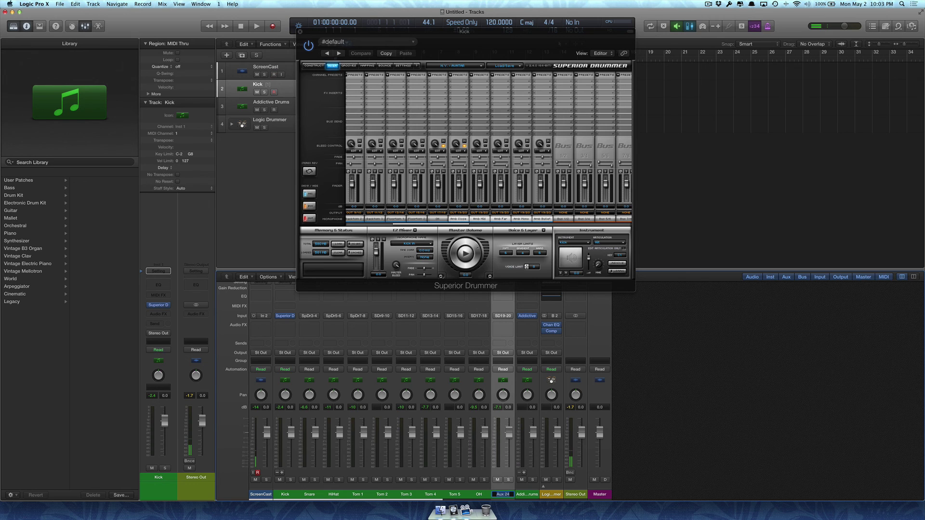
{"action": "type", "text": "Room"}
{"action": "key", "text": "Return"}
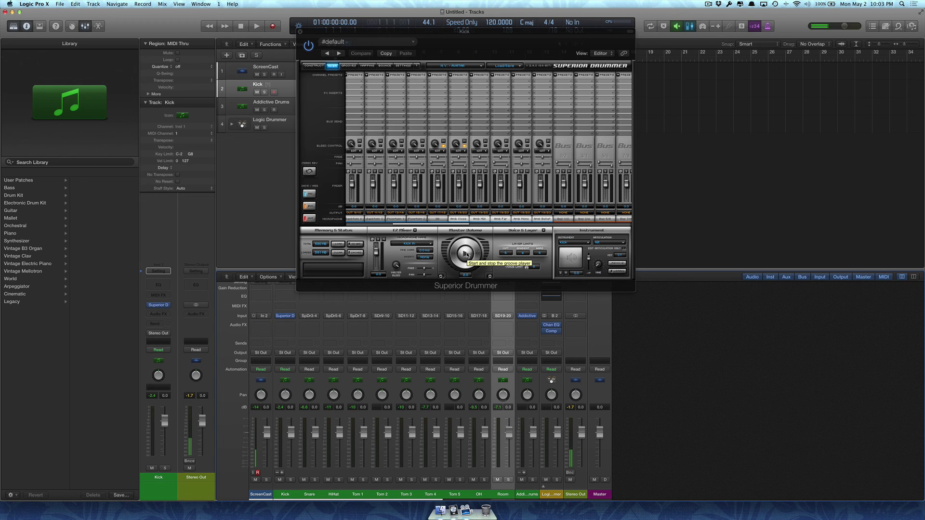
Start Superior Drummer's groove preview so signal appears on the named drum channels.
{"action": "left_click", "coordinate": [465, 254]}
{"action": "left_click", "coordinate": [467, 255]}
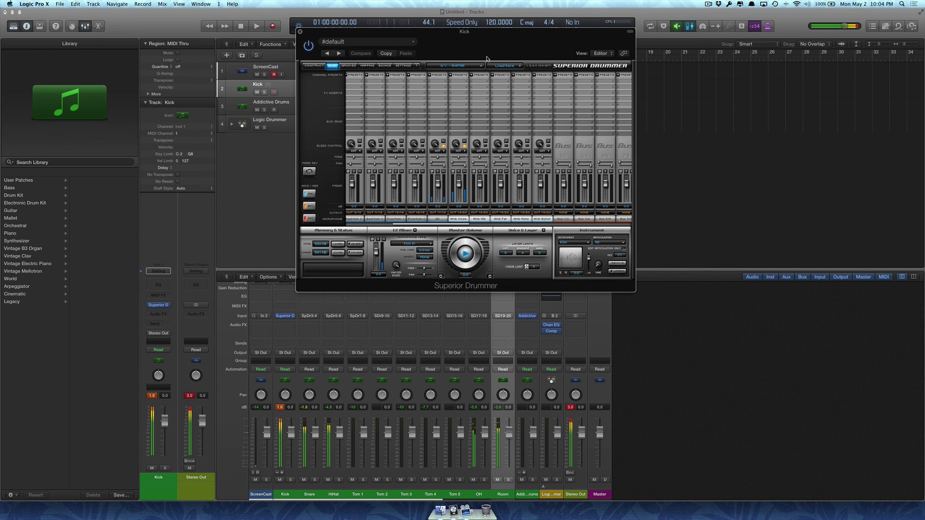
Browse Superior Drummer's groove library to the Song 02 Intro Fills grooves.
{"action": "left_click", "coordinate": [349, 66]}
{"action": "left_click", "coordinate": [466, 119]}
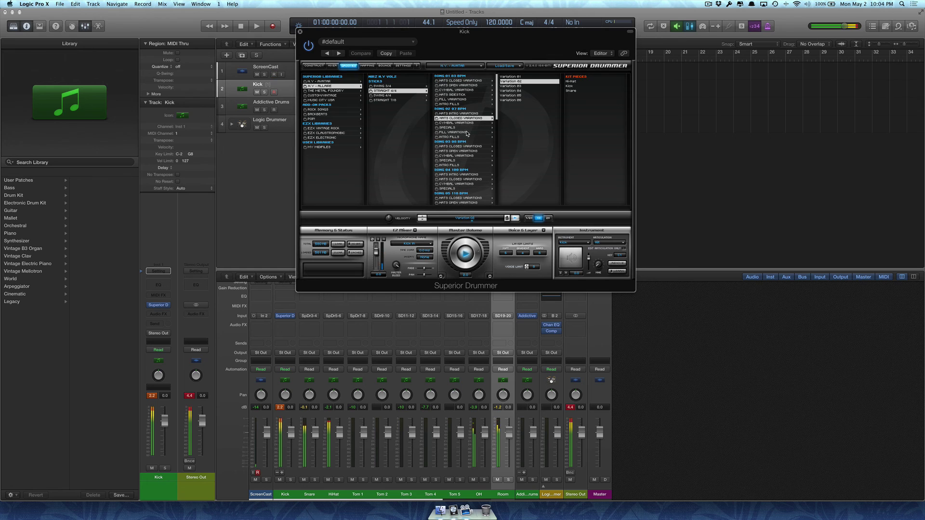
{"action": "left_click", "coordinate": [467, 133]}
{"action": "left_click", "coordinate": [467, 137]}
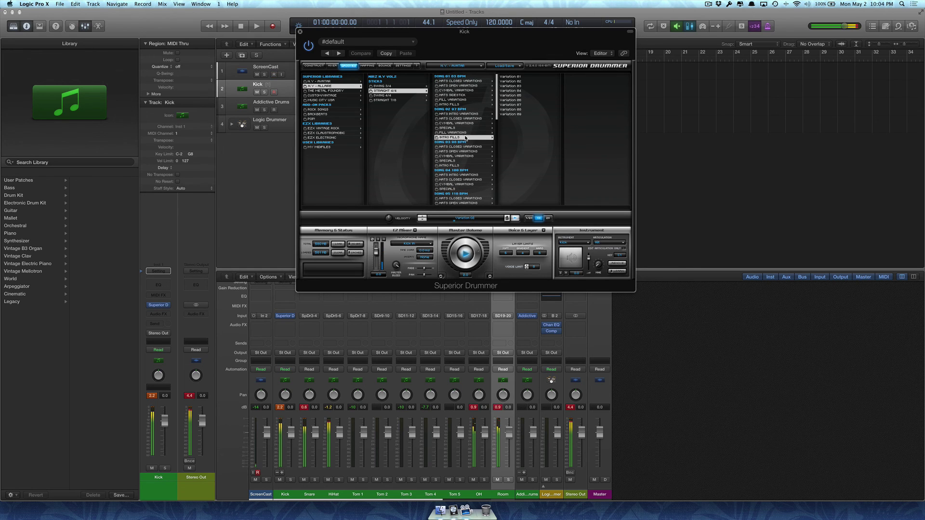
Audition intro fill Variations 03, 02, 08 and 05, with snare-only playback, then stop.
{"action": "left_click", "coordinate": [511, 87]}
{"action": "left_click", "coordinate": [581, 87]}
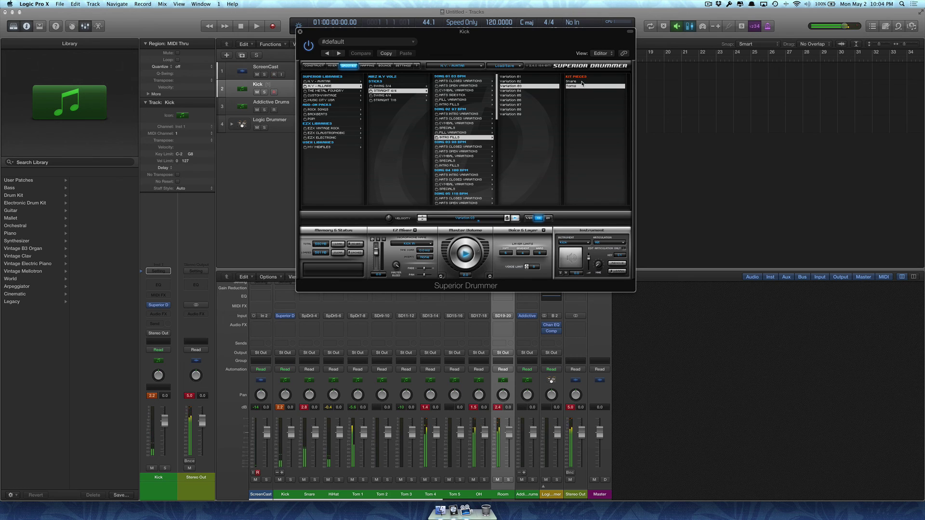
{"action": "left_click", "coordinate": [582, 83]}
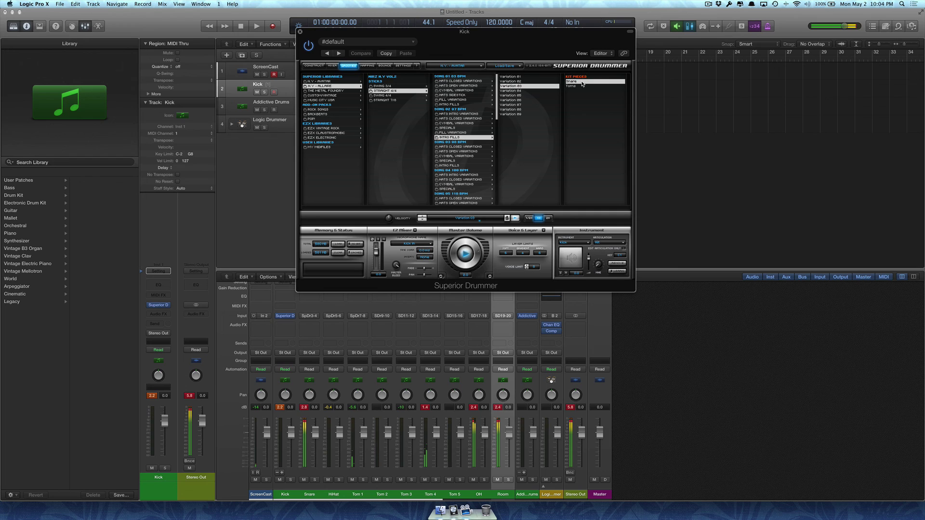
{"action": "left_click", "coordinate": [529, 81]}
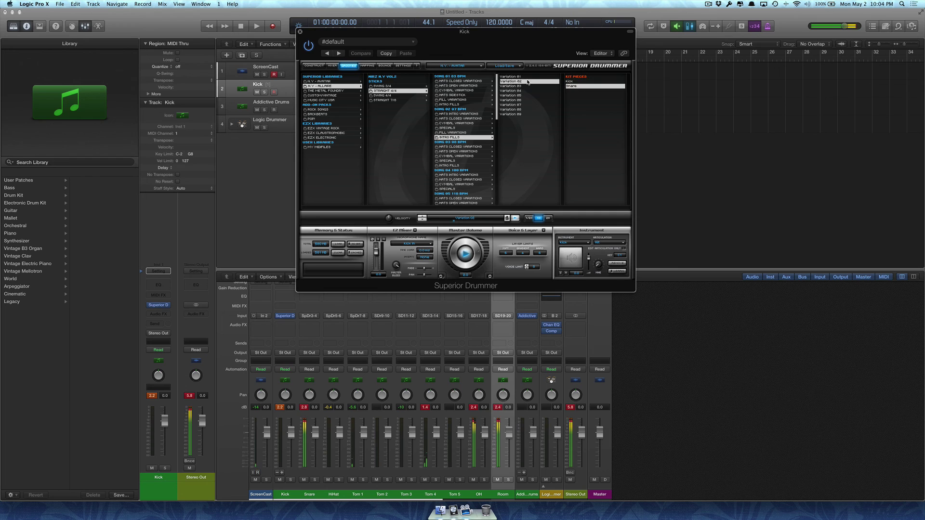
{"action": "left_click", "coordinate": [519, 110]}
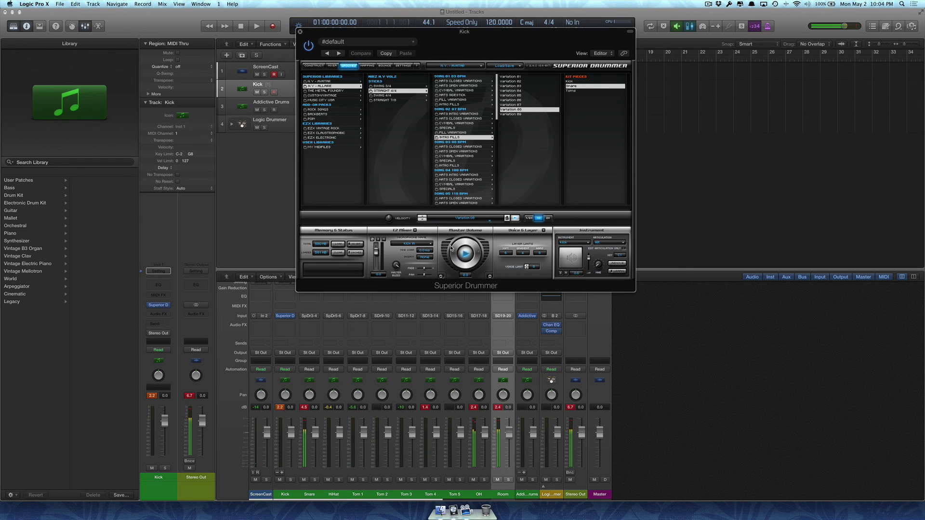
{"action": "left_click", "coordinate": [522, 95]}
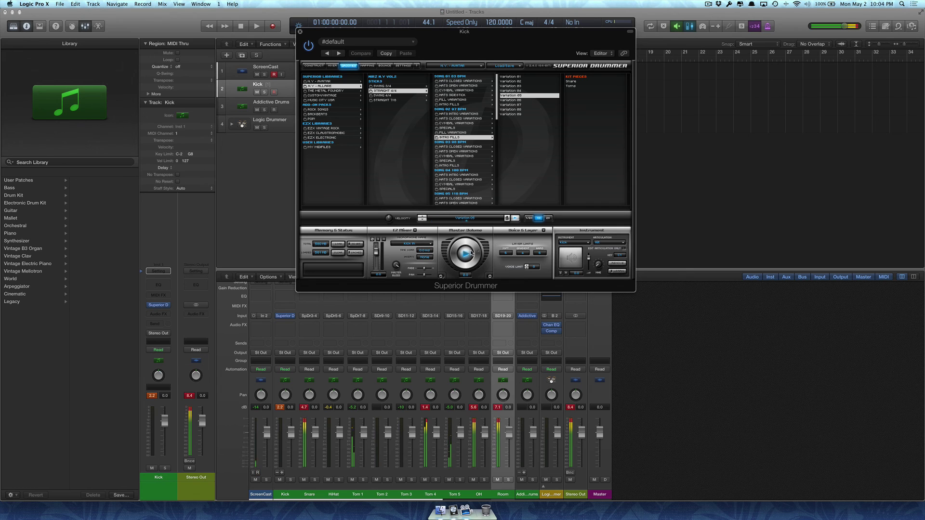
{"action": "left_click", "coordinate": [471, 253]}
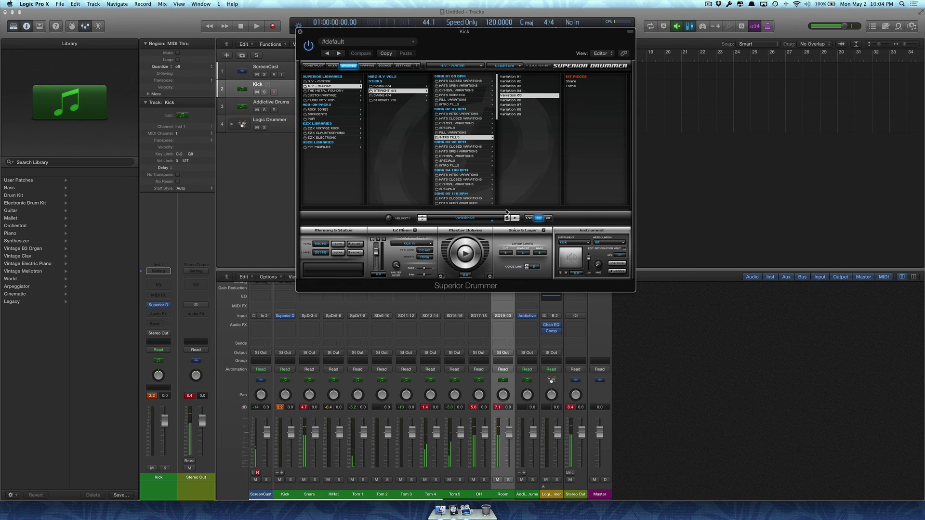
Close Superior Drummer, then expand and collapse the Logic Drummer track stack.
{"action": "left_click", "coordinate": [303, 33]}
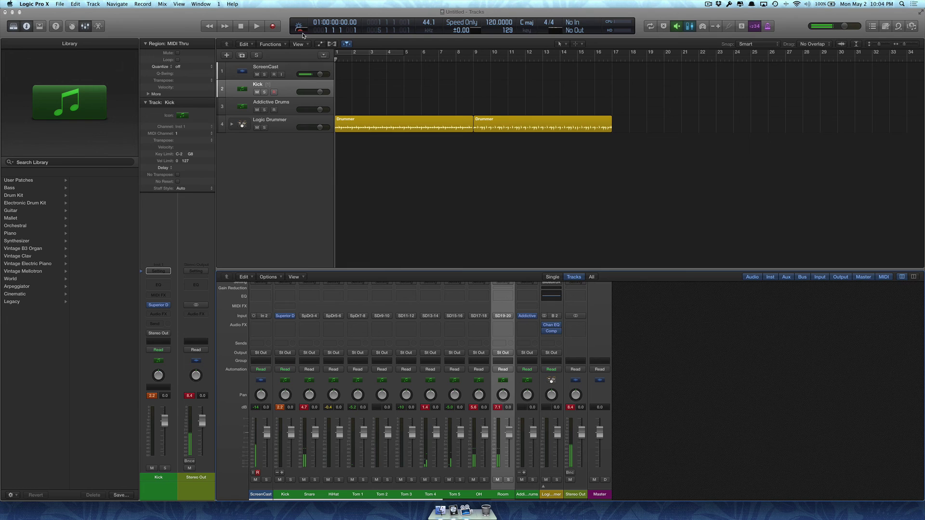
{"action": "left_click", "coordinate": [283, 105]}
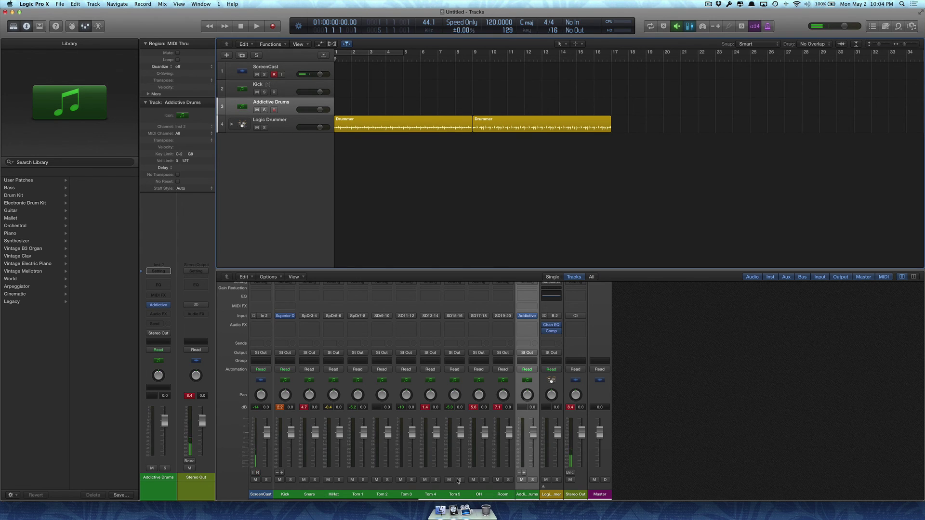
{"action": "left_click", "coordinate": [246, 123]}
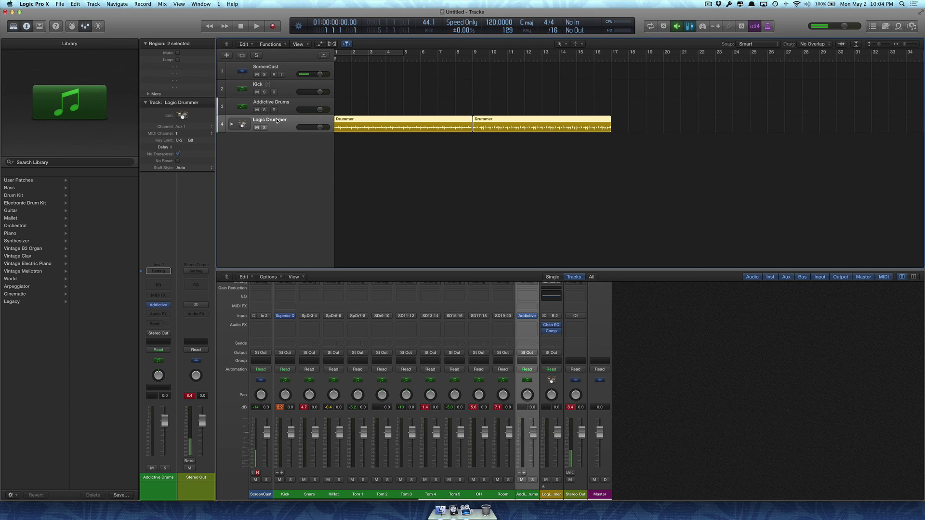
{"action": "left_click", "coordinate": [232, 125]}
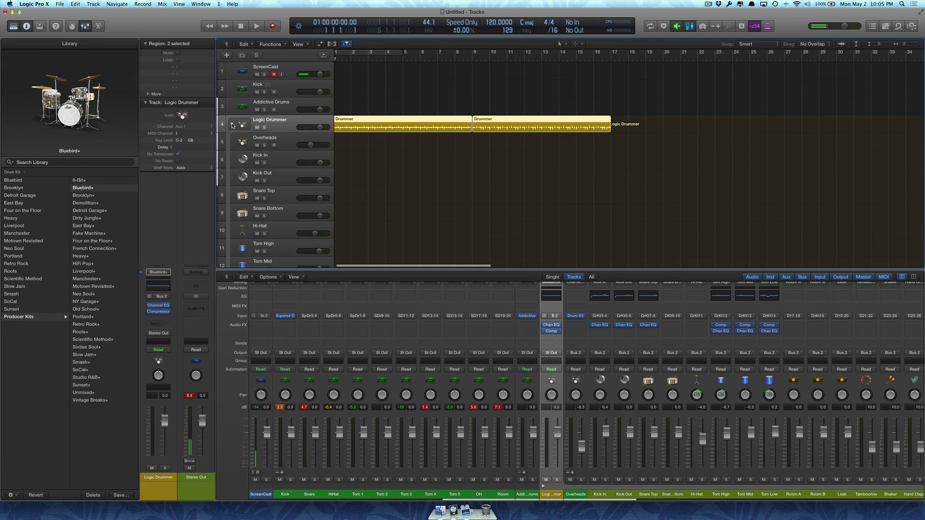
{"action": "left_click", "coordinate": [232, 125]}
Select the Kick track, recheck the Logic Drummer stack, then select the Addictive Drums channel.
{"action": "left_click", "coordinate": [286, 103]}
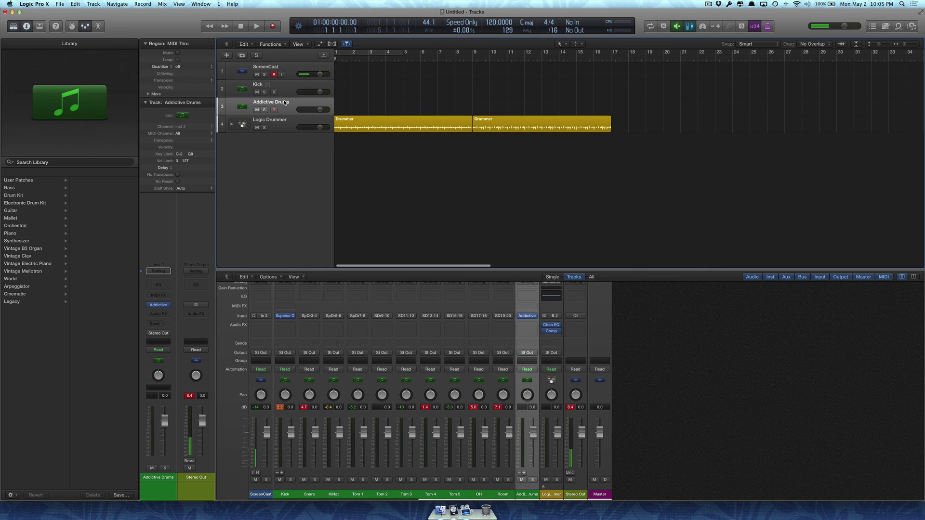
{"action": "left_click", "coordinate": [285, 88]}
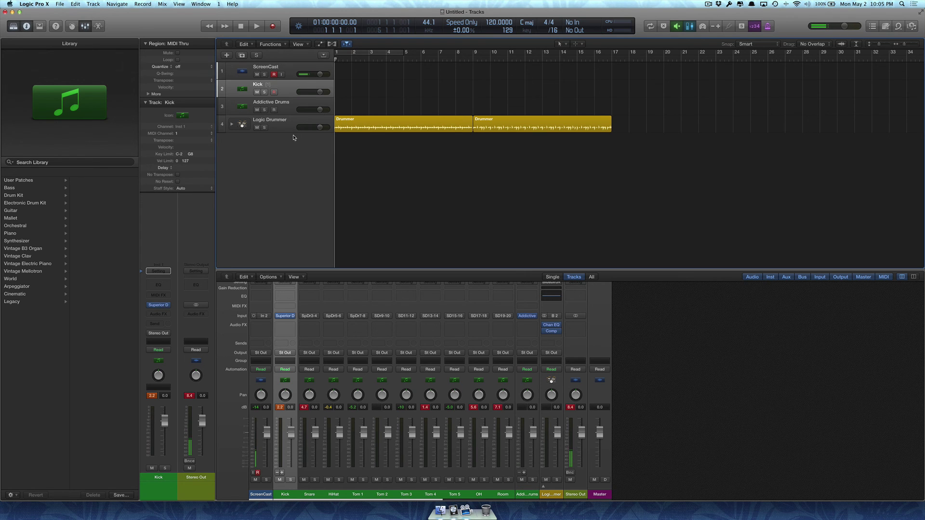
{"action": "left_click", "coordinate": [231, 127]}
{"action": "left_click", "coordinate": [232, 126]}
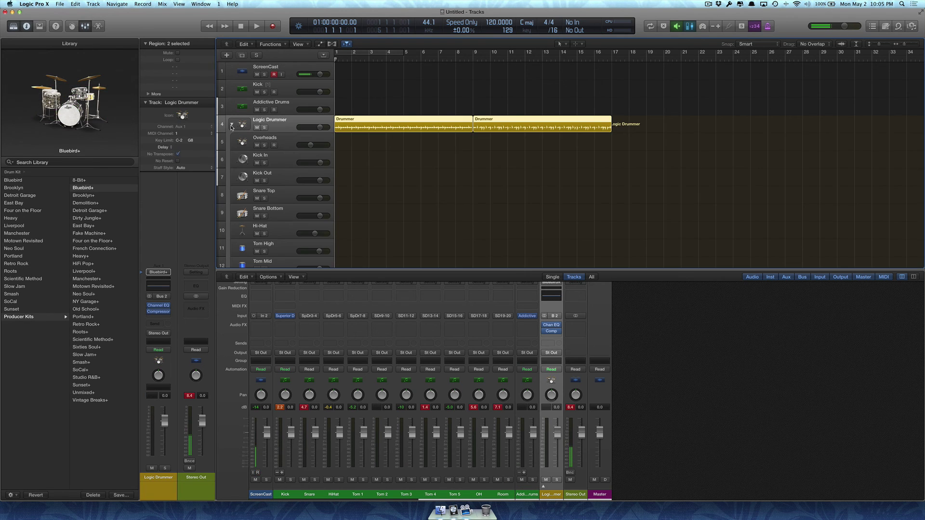
{"action": "left_click", "coordinate": [232, 127]}
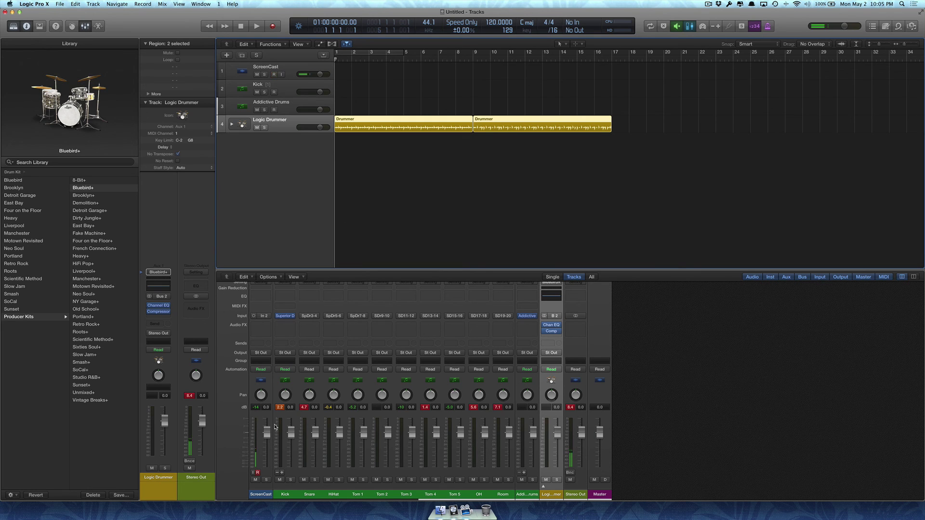
{"action": "left_click", "coordinate": [529, 496]}
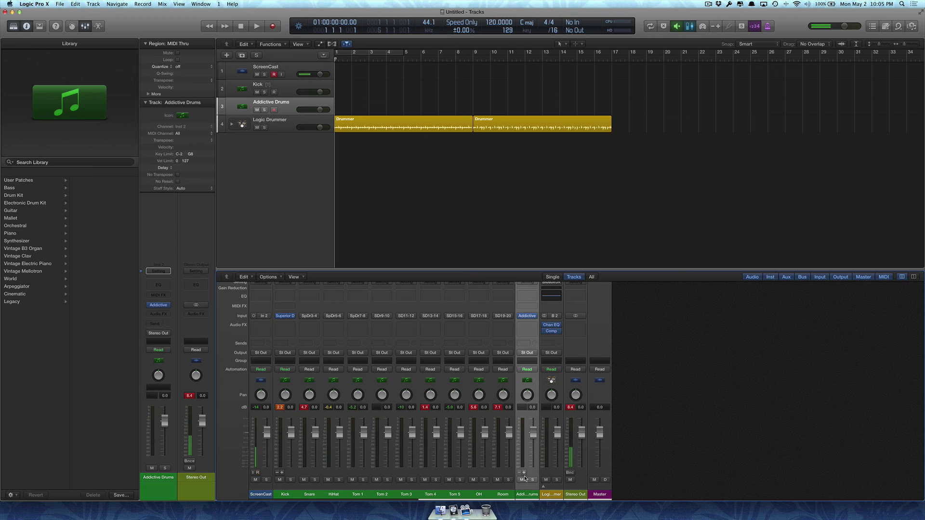
Open Addictive Drums on its KIT page, preview its sound, and move the window right.
{"action": "left_click", "coordinate": [527, 317]}
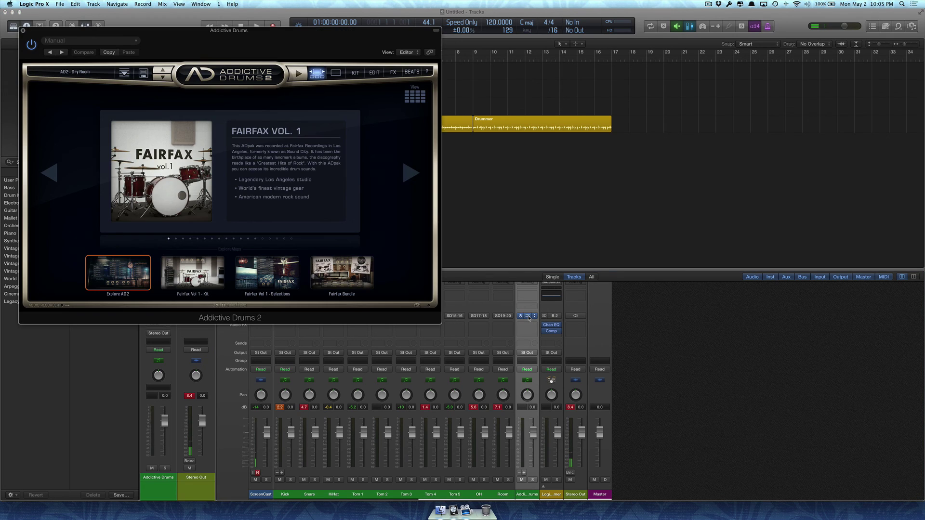
{"action": "left_click", "coordinate": [357, 76]}
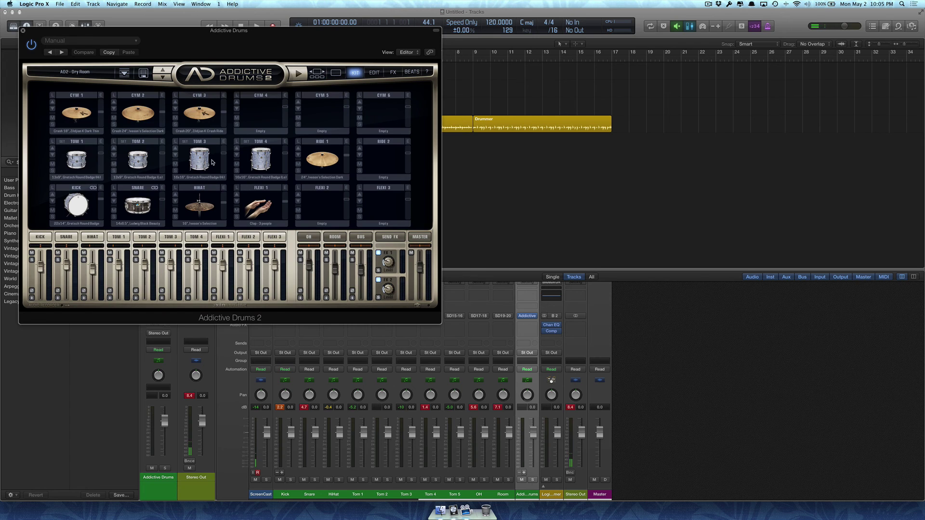
{"action": "left_click", "coordinate": [299, 74]}
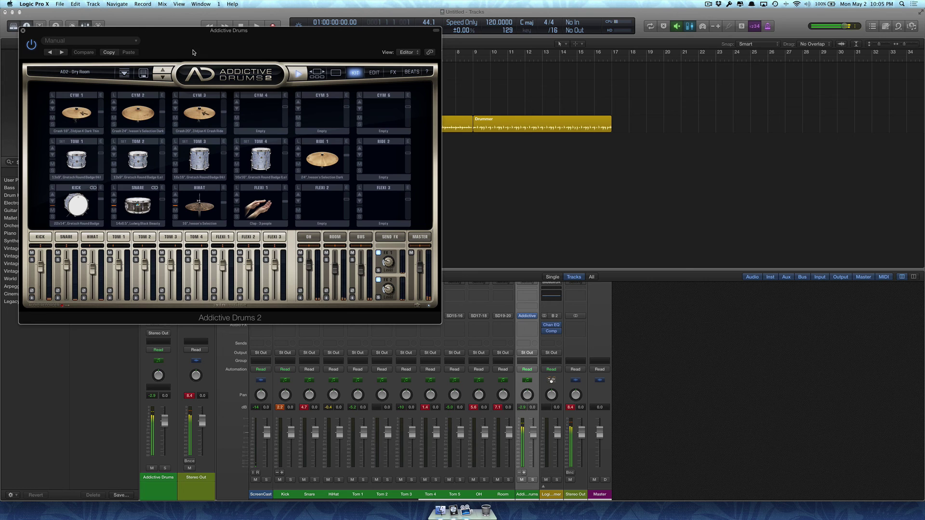
{"action": "left_click", "coordinate": [298, 74]}
{"action": "mouse_move", "coordinate": [254, 33]}
{"action": "left_mouse_down"}
{"action": "mouse_move", "coordinate": [667, 26]}
{"action": "mouse_move", "coordinate": [738, 15]}
{"action": "left_mouse_up"}
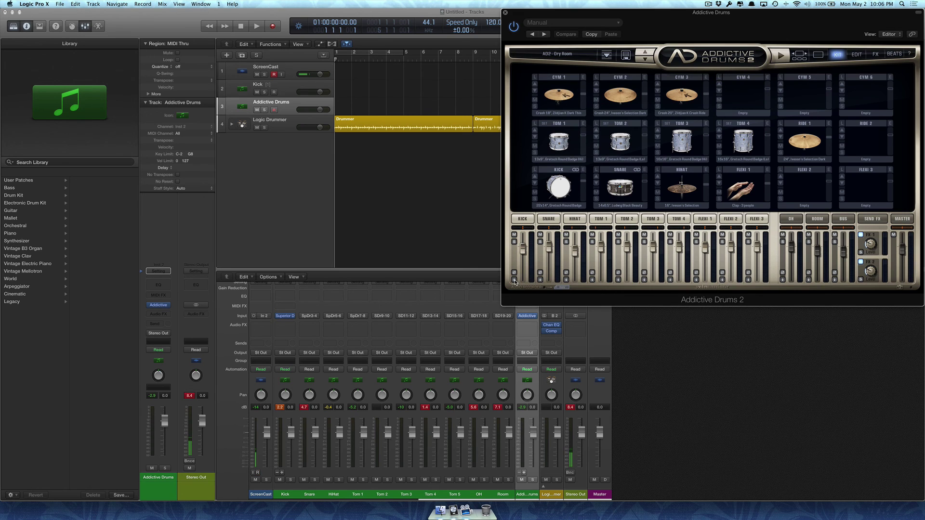
Route kit pieces and the bus to separate pre-fader outputs, then solo and play the kick.
{"action": "left_click", "coordinate": [515, 281]}
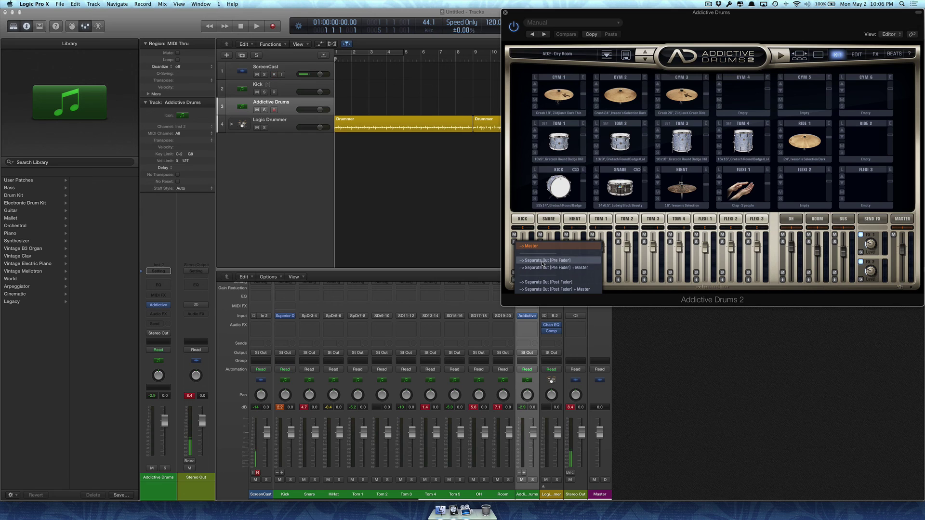
{"action": "left_click", "coordinate": [543, 264]}
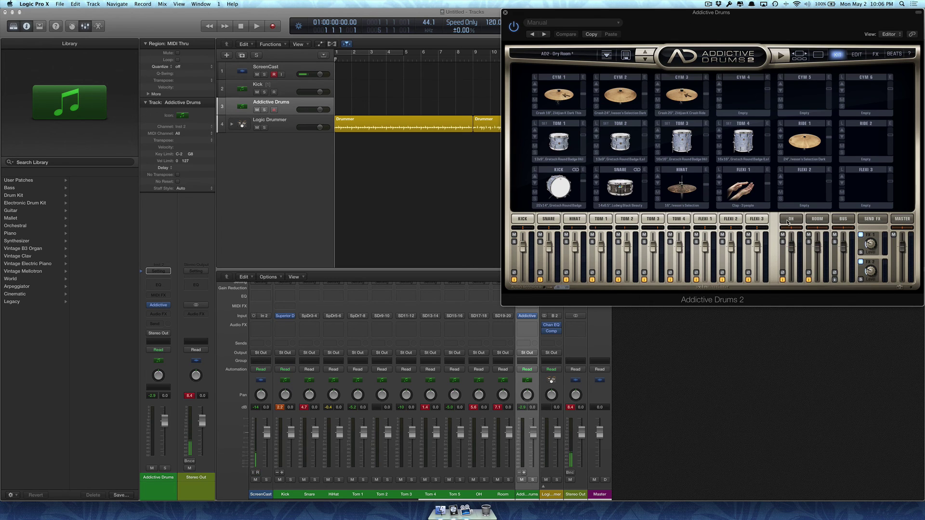
{"action": "left_click", "coordinate": [835, 281]}
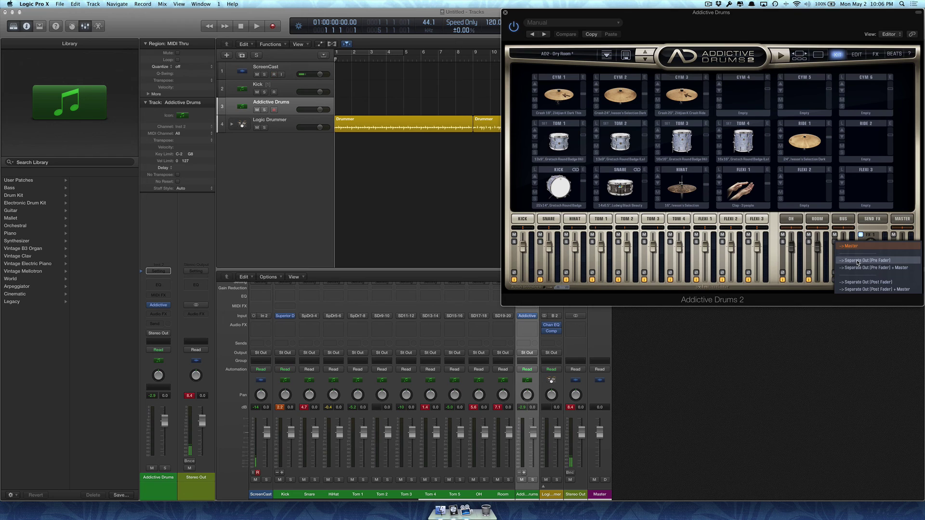
{"action": "left_click", "coordinate": [858, 262]}
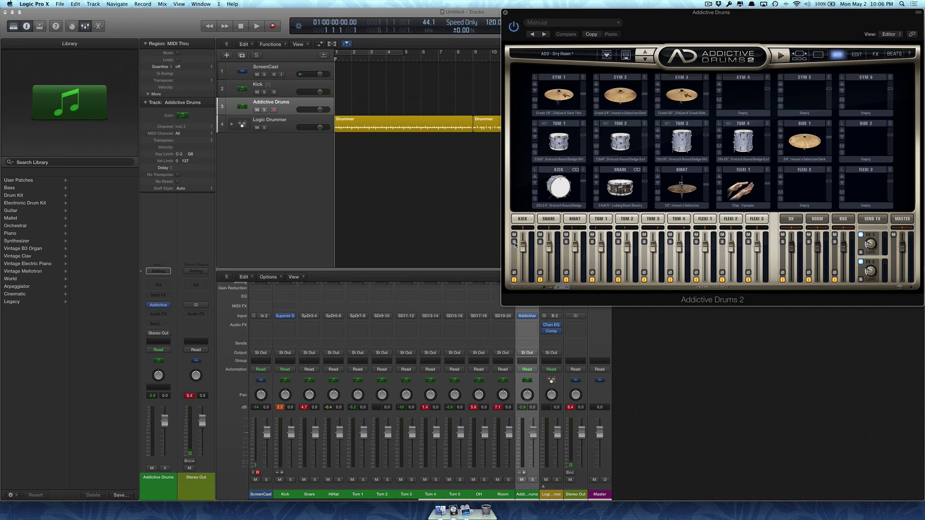
{"action": "left_click", "coordinate": [514, 241]}
{"action": "left_click", "coordinate": [780, 57]}
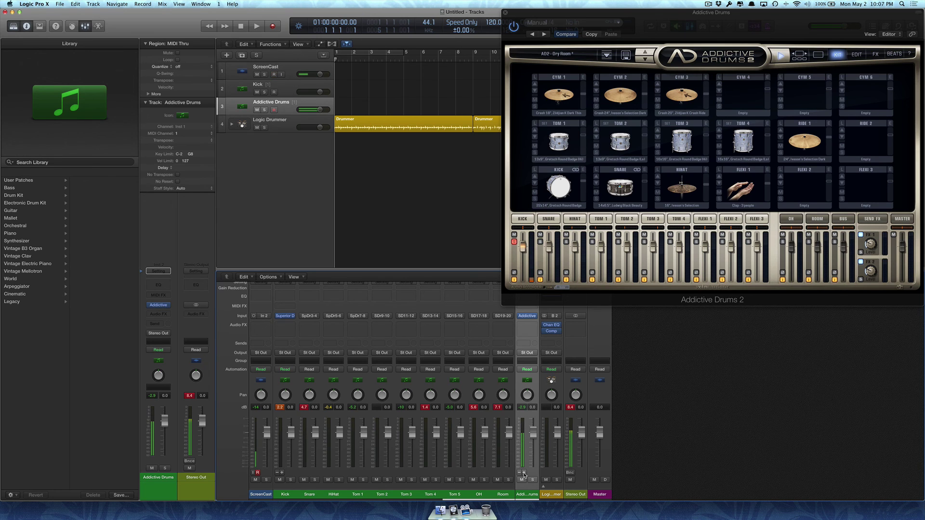
Reveal all Addictive Drums multi-output aux channels in the mixer and reselect the instrument strip.
{"action": "left_click", "coordinate": [523, 474]}
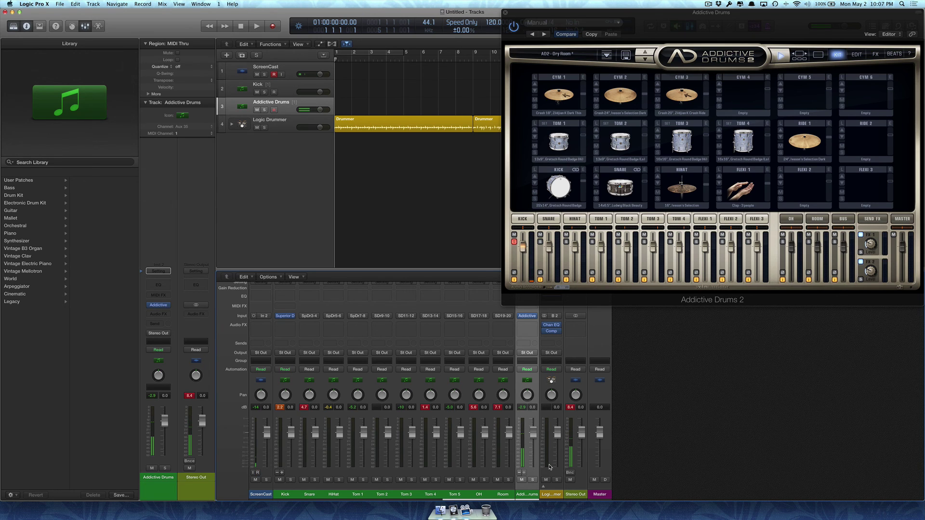
{"action": "left_click", "coordinate": [522, 473]}
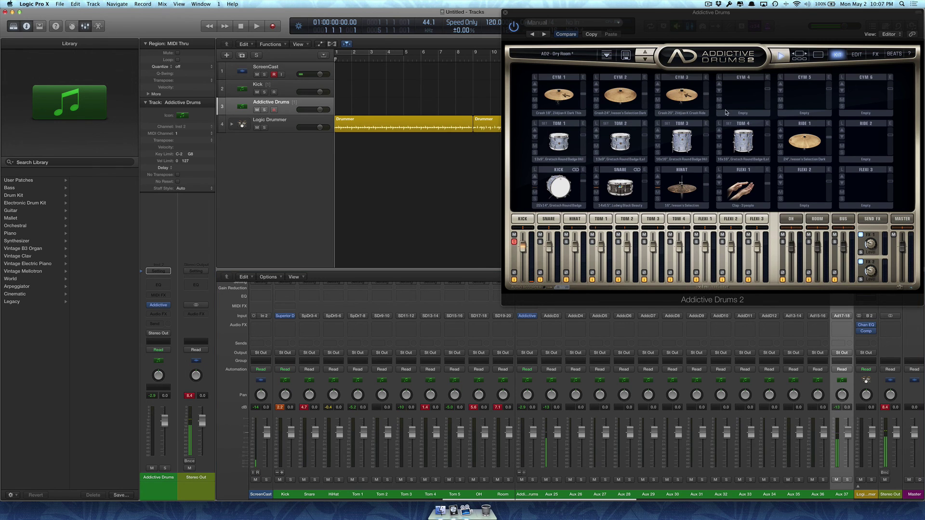
{"action": "left_click", "coordinate": [777, 57]}
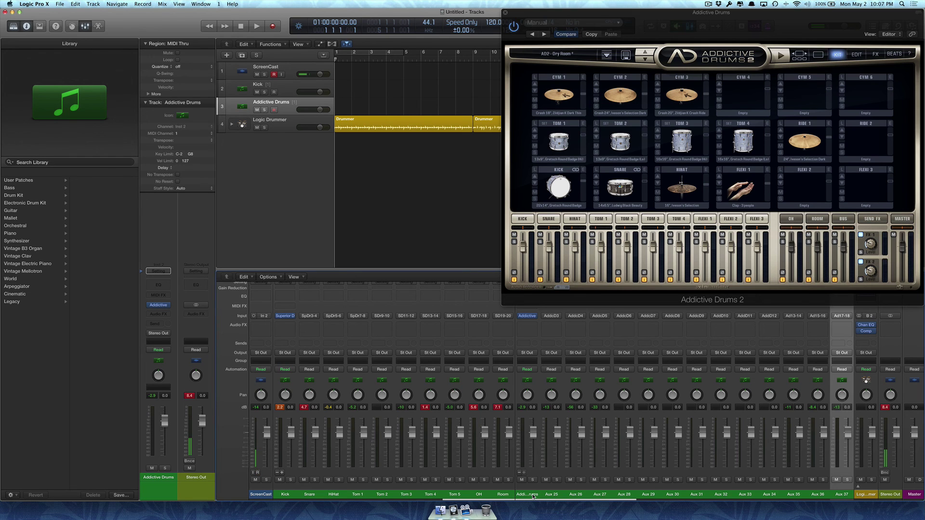
{"action": "left_click", "coordinate": [528, 496]}
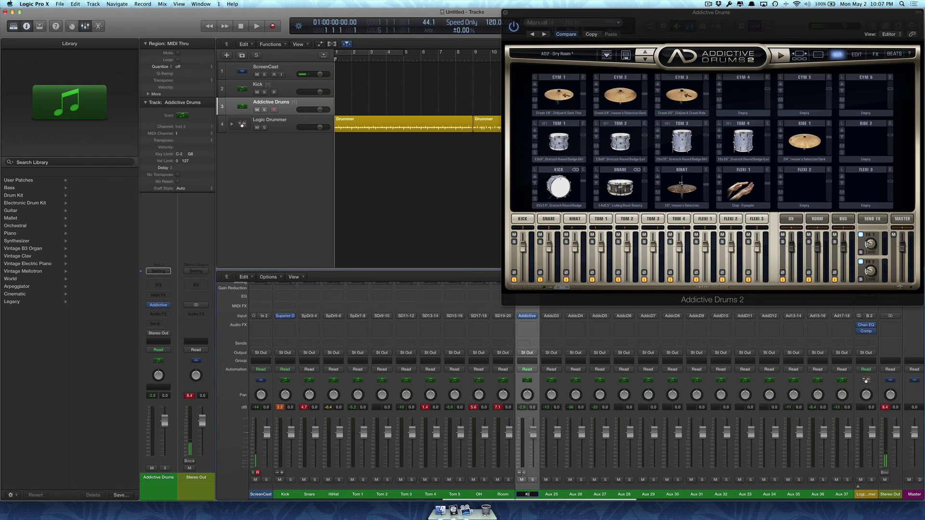
{"action": "type", "text": "Kick"}
Name the Addictive Drums instrument channel strip Ad Drums.
{"action": "key", "text": "Tab"}
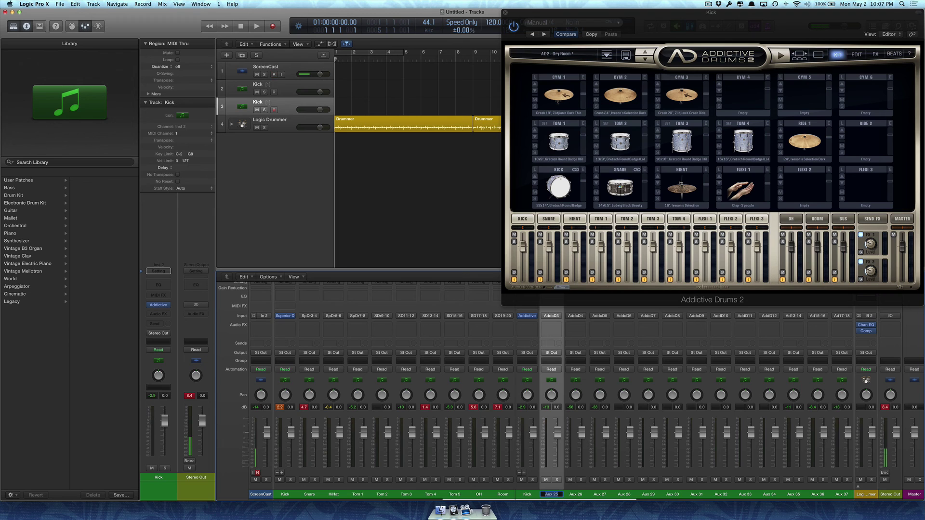
{"action": "double_click", "coordinate": [536, 499]}
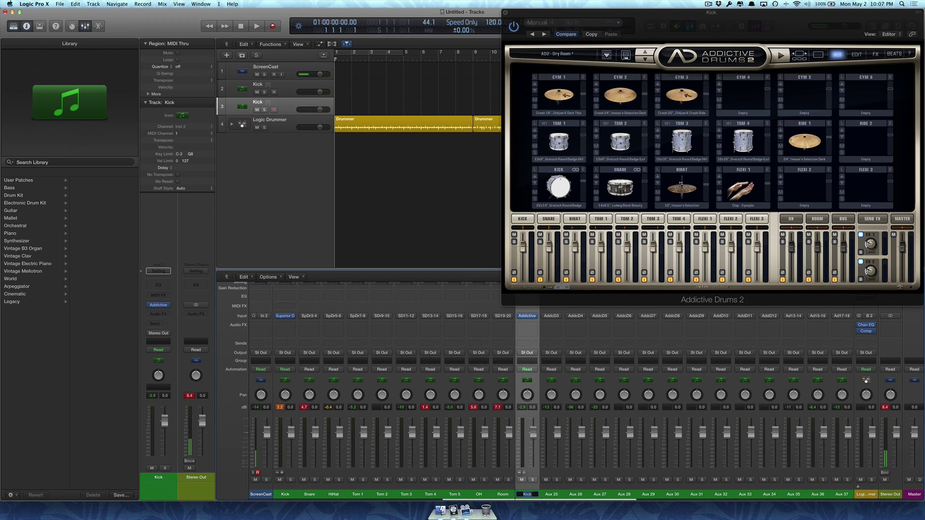
{"action": "type", "text": "Ad"}
{"action": "type", "text": " Drums"}
{"action": "key", "text": "Return"}
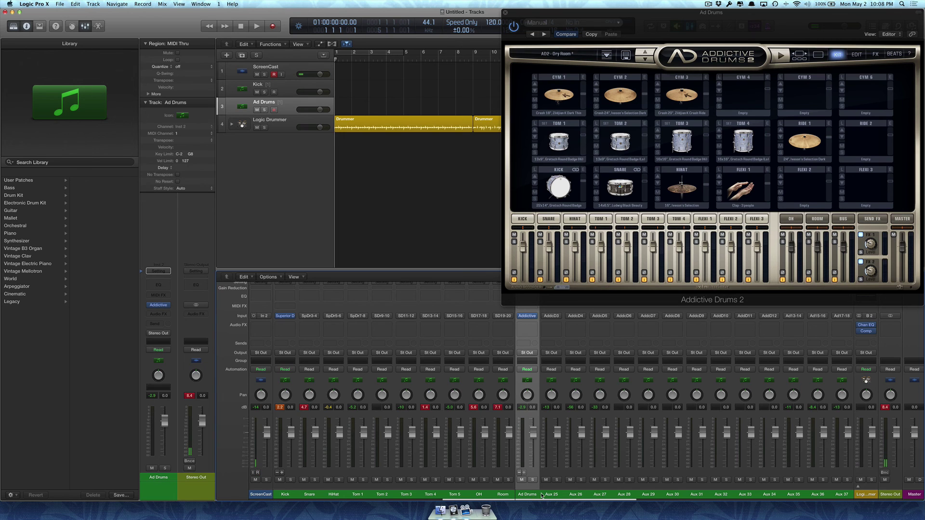
Name the aux channels Kick, Snare, HiHat, Tom 1, Tom 2, Tom 3 and Tom 4.
{"action": "double_click", "coordinate": [550, 494]}
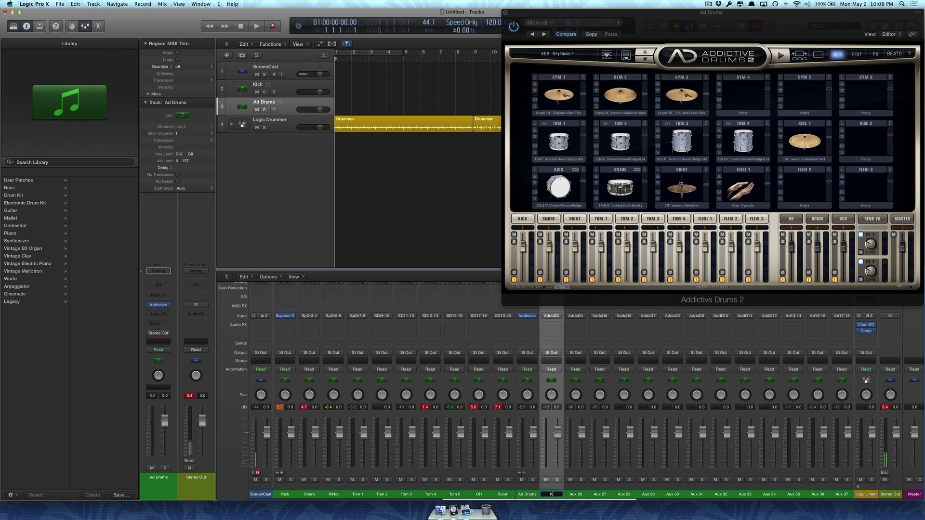
{"action": "type", "text": "Kick"}
{"action": "key", "text": "Tab"}
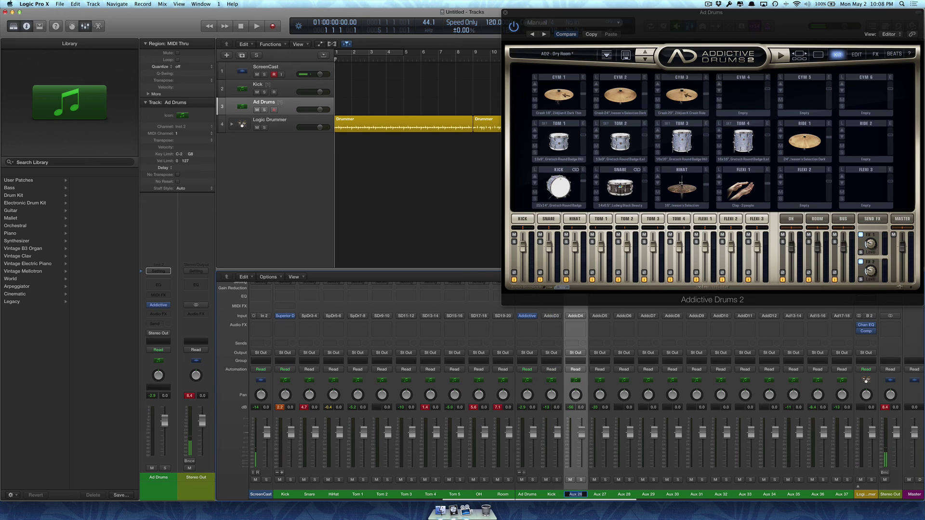
{"action": "type", "text": "Snare"}
{"action": "key", "text": "Tab"}
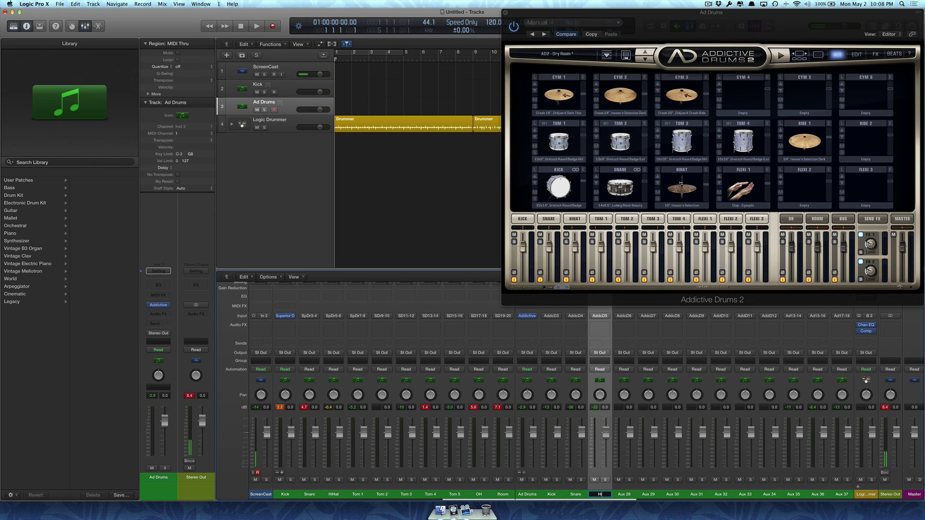
{"action": "type", "text": "HiHat"}
{"action": "key", "text": "Tab"}
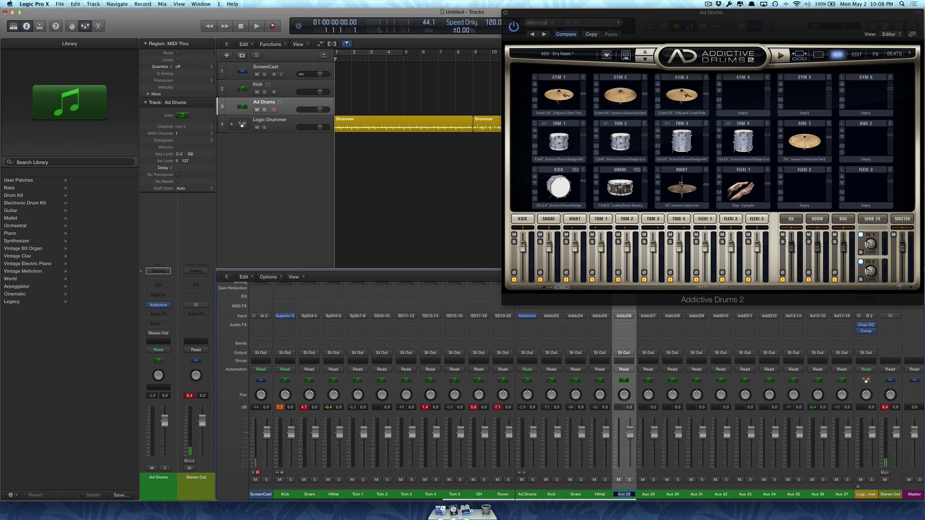
{"action": "type", "text": "Tom 1"}
{"action": "key", "text": "Tab"}
{"action": "type", "text": "Tom"}
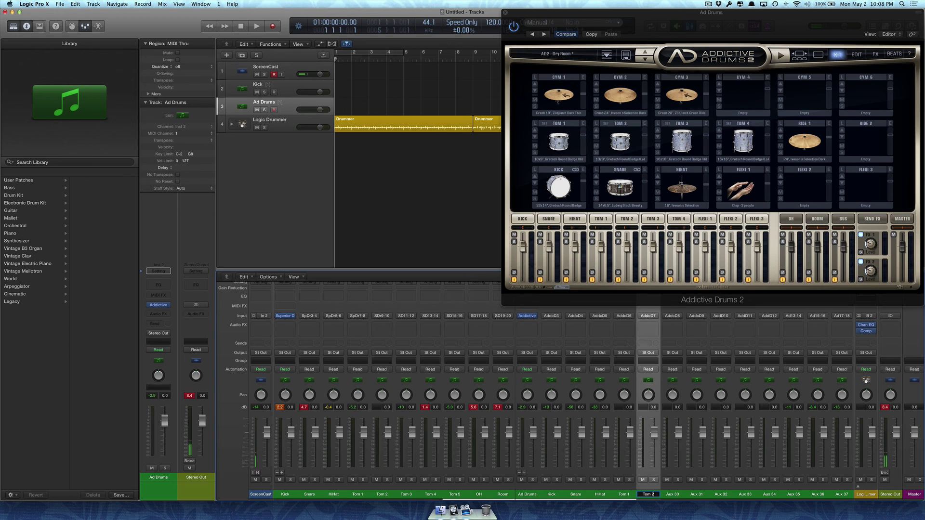
{"action": "key", "text": "Tab"}
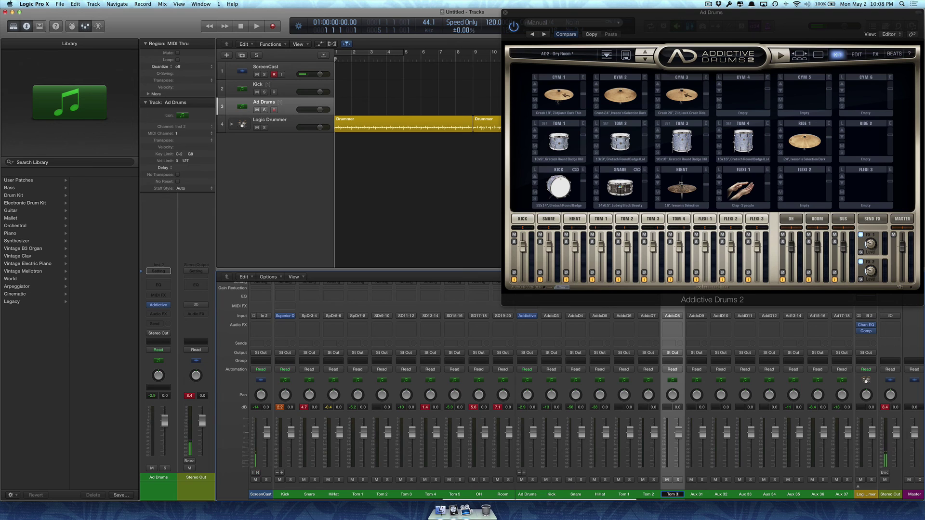
{"action": "key", "text": "Tab"}
{"action": "type", "text": "To"}
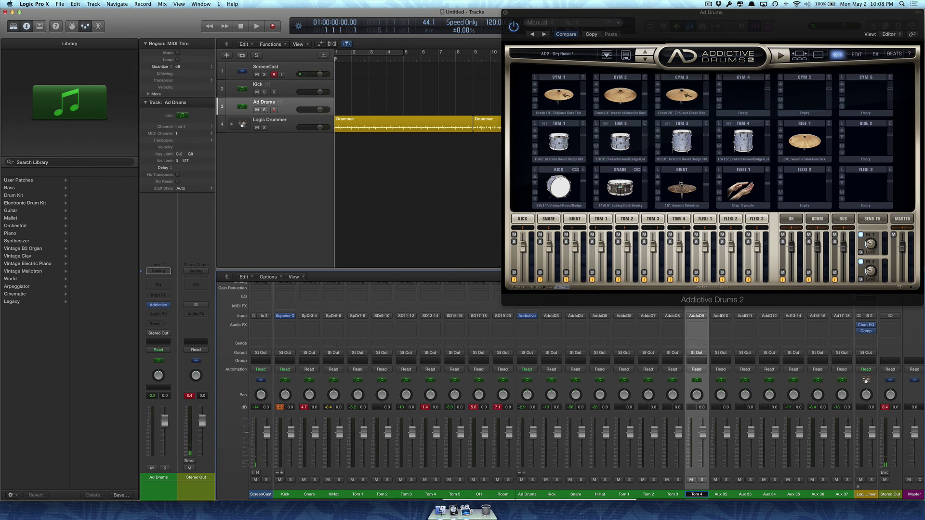
{"action": "key", "text": "Tab"}
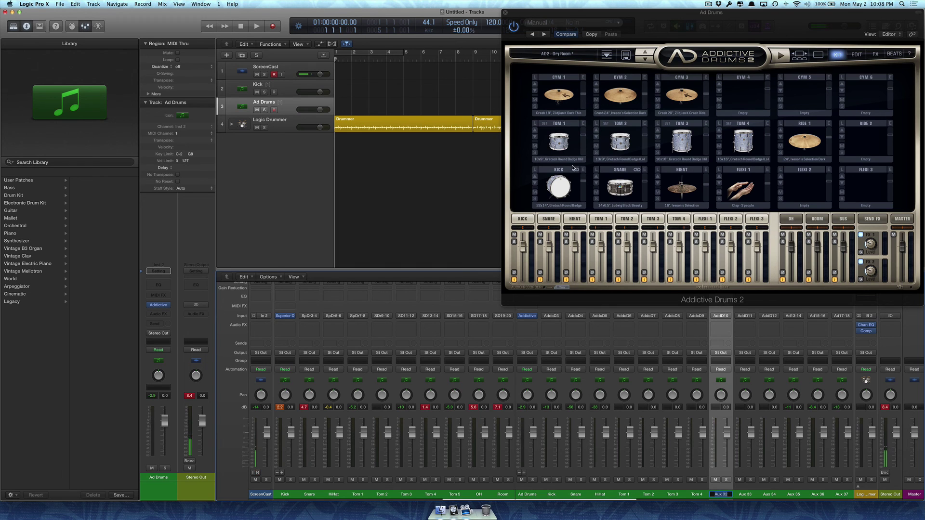
Trigger the clap and kick pads in Addictive Drums to check their meters.
{"action": "left_click", "coordinate": [694, 172]}
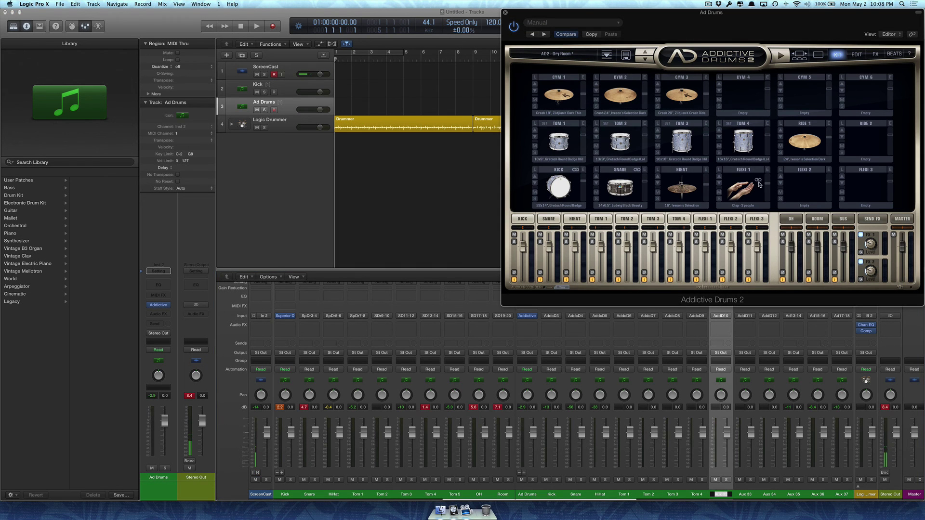
{"action": "left_click", "coordinate": [750, 191]}
{"action": "left_click", "coordinate": [740, 188]}
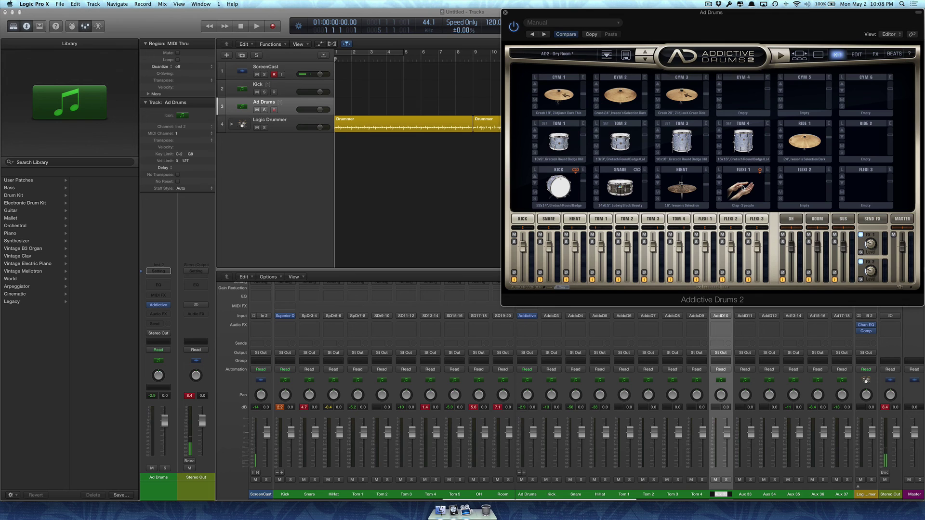
{"action": "left_click", "coordinate": [562, 185]}
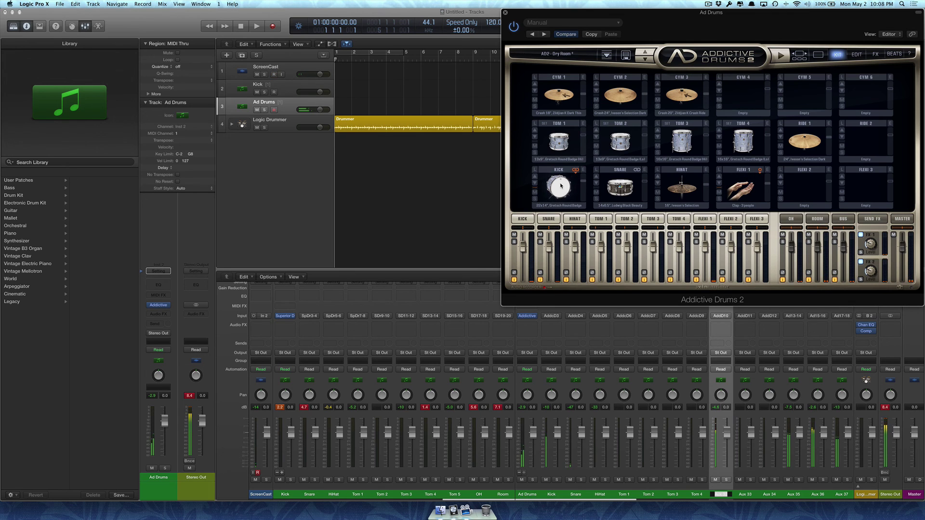
{"action": "left_click", "coordinate": [562, 183]}
{"action": "left_click", "coordinate": [561, 185]}
{"action": "left_click", "coordinate": [561, 185]}
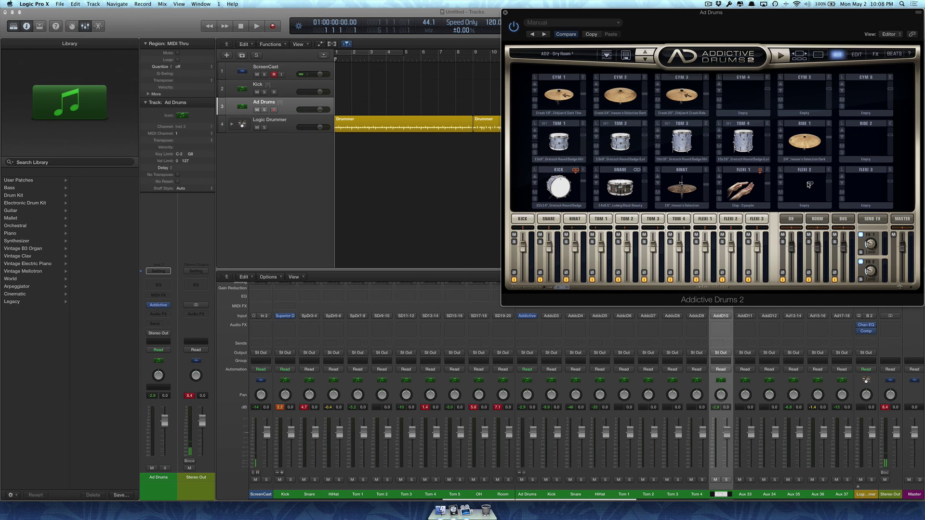
Load a sample onto Flexi 2 and step through to the Kick/Snare 909 sound.
{"action": "left_click_drag", "start_coordinate": [807, 180], "coordinate": [780, 175]}
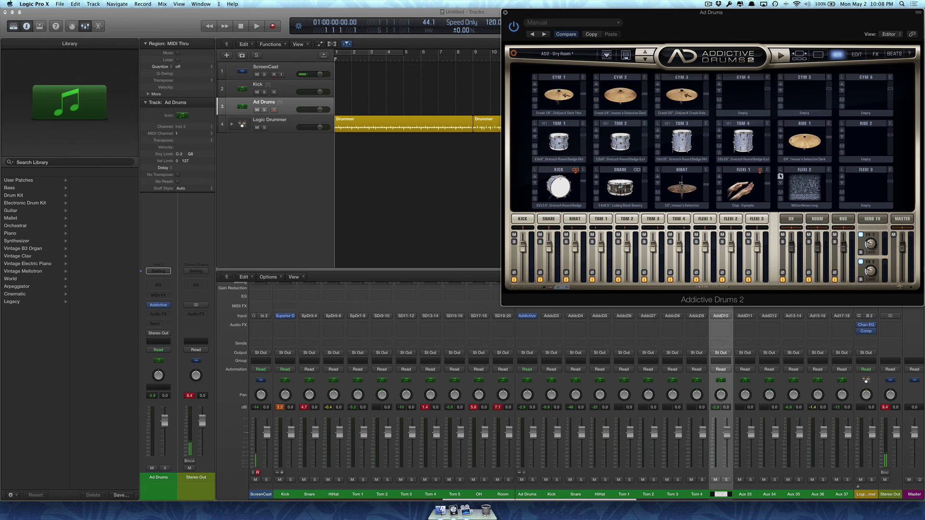
{"action": "left_click", "coordinate": [780, 177]}
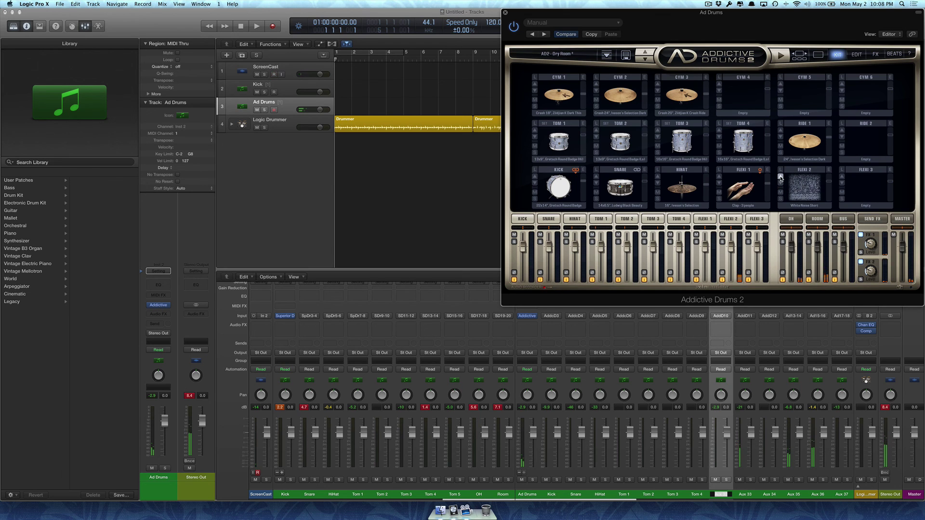
{"action": "left_click", "coordinate": [780, 177]}
{"action": "left_click", "coordinate": [780, 177]}
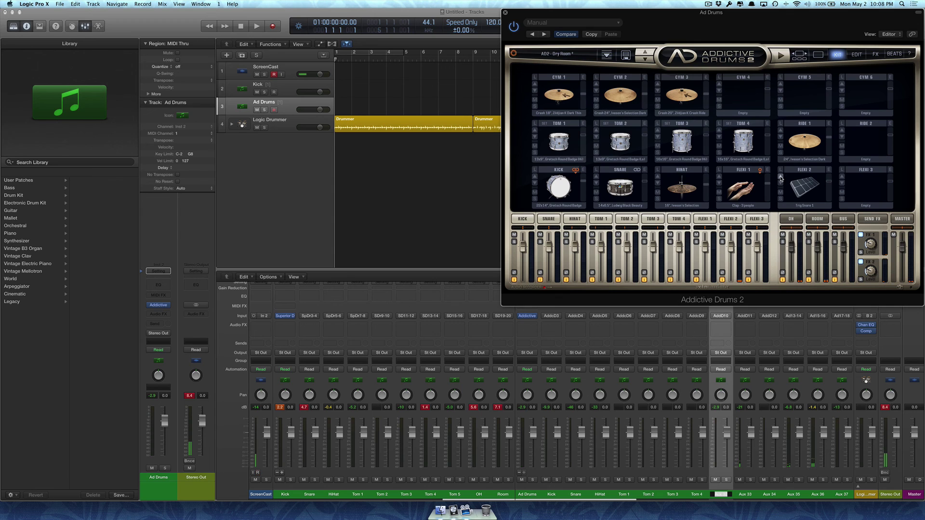
{"action": "left_click", "coordinate": [781, 177]}
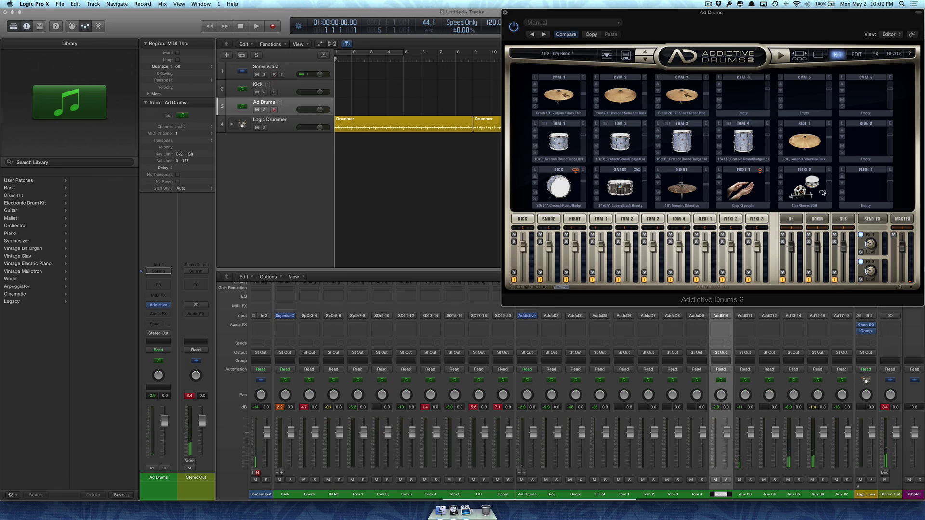
Link Flexi 2 to the kick and snare, then audition the snare and kick pads.
{"action": "right_click", "coordinate": [802, 180]}
{"action": "left_click", "coordinate": [832, 186]}
{"action": "left_click", "coordinate": [623, 186]}
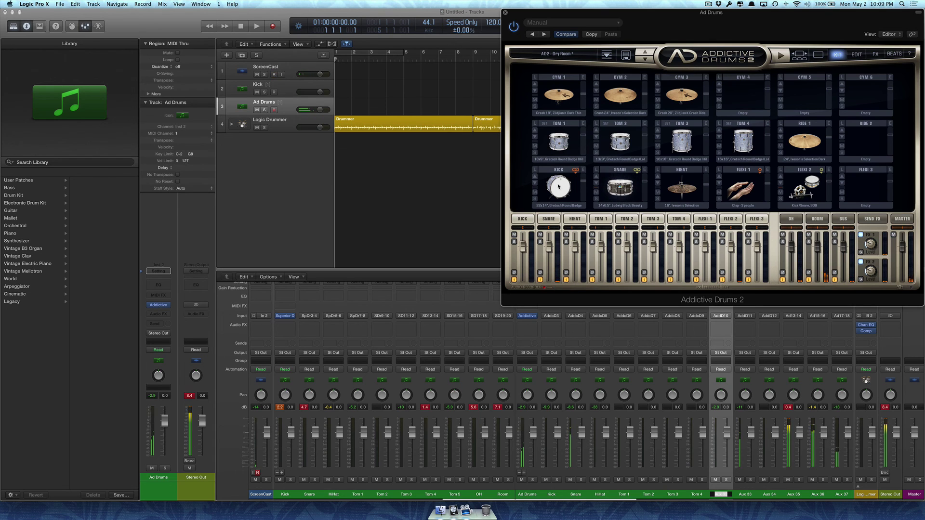
{"action": "left_click", "coordinate": [579, 187]}
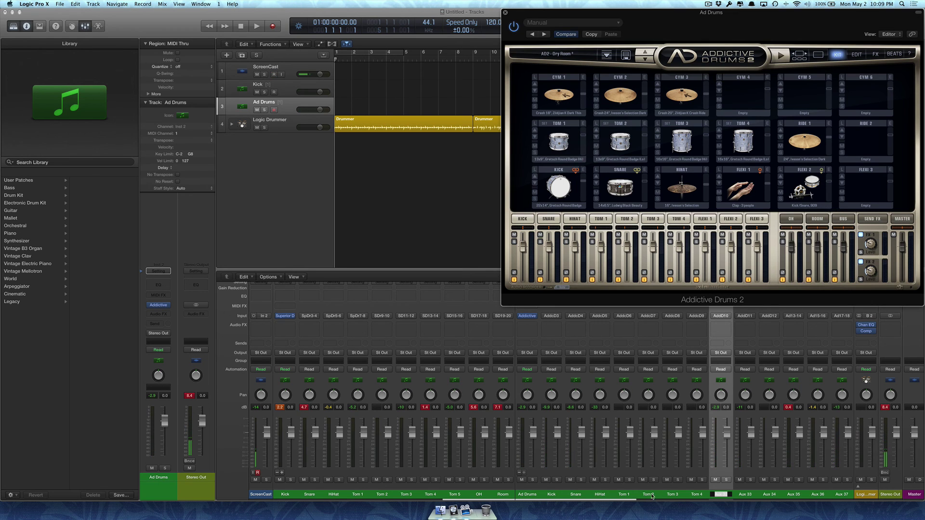
Name the aux channels Flex 1, Flexi 2 and Flexi 3, correcting the Flexi 2 name.
{"action": "left_click", "coordinate": [721, 494]}
{"action": "type", "text": "Flex 1"}
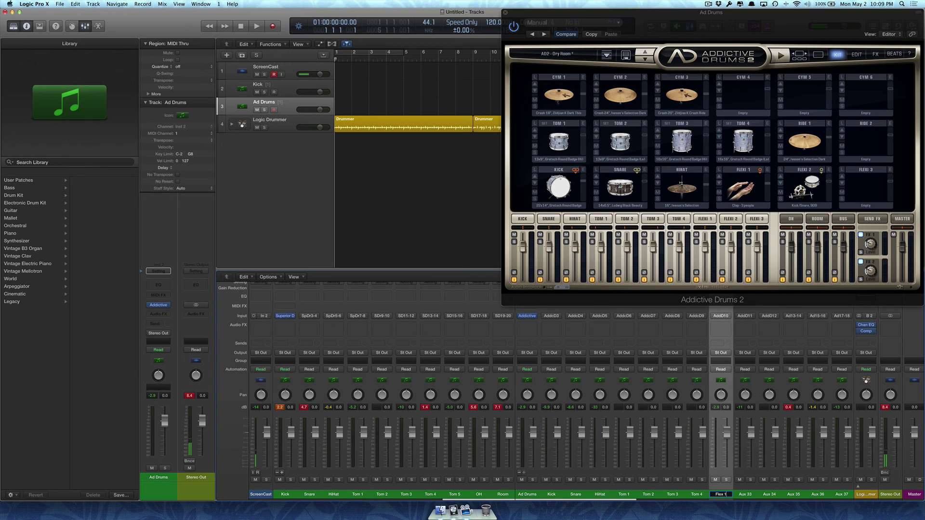
{"action": "key", "text": "Tab"}
{"action": "type", "text": "Fle"}
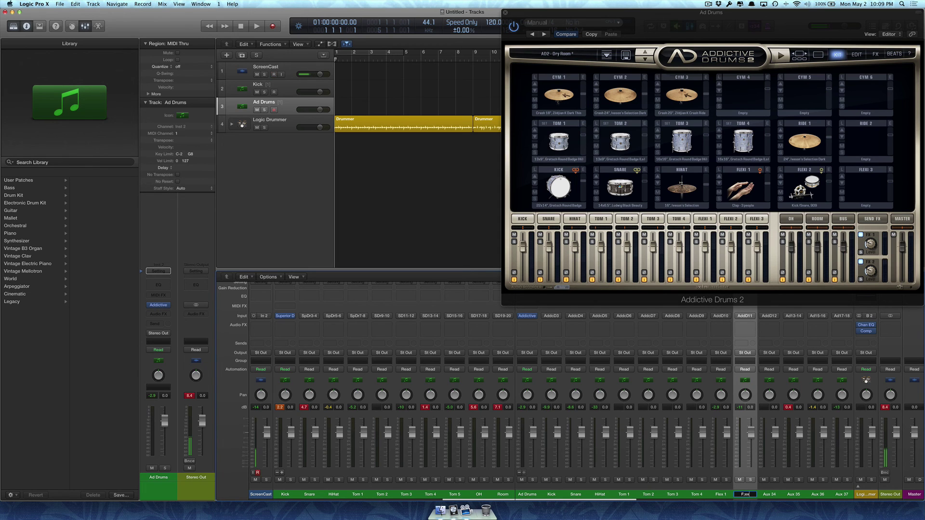
{"action": "key", "text": "Tab"}
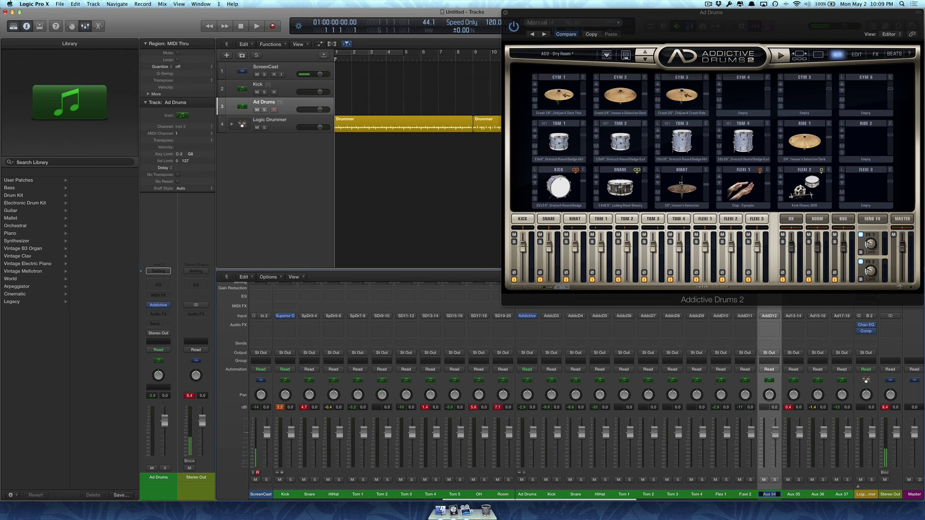
{"action": "type", "text": "Flexi"}
{"action": "key", "text": "Return"}
{"action": "double_click", "coordinate": [747, 495]}
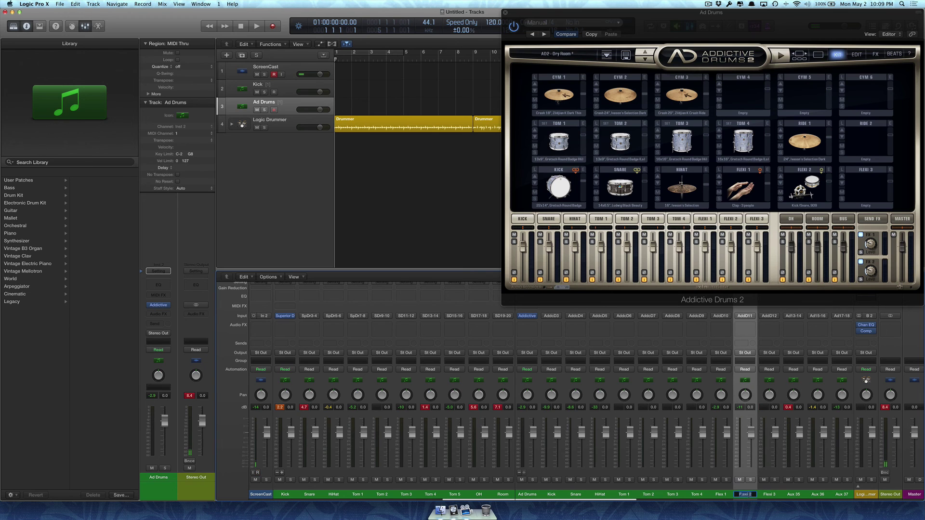
{"action": "type", "text": "Fl"}
{"action": "key", "text": "Return"}
Name the next aux channels OH, Room and D bus.
{"action": "double_click", "coordinate": [788, 494]}
{"action": "type", "text": "O"}
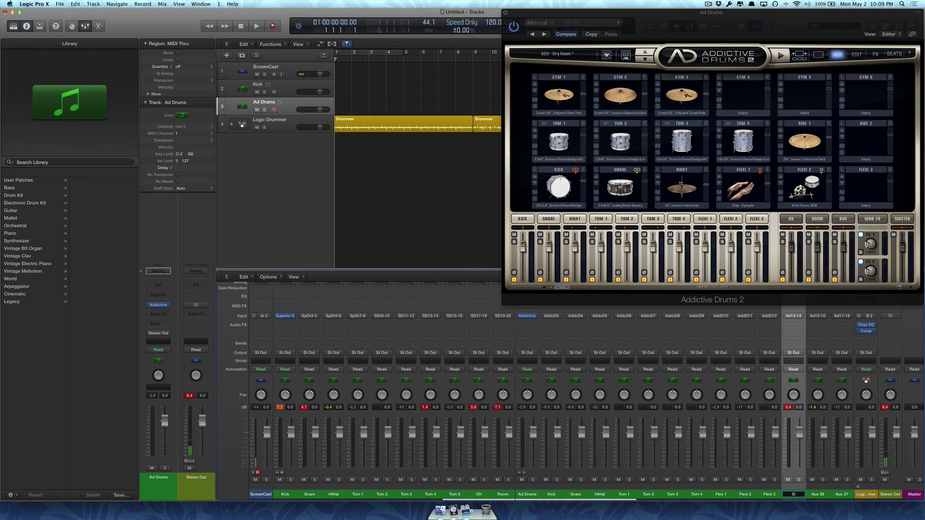
{"action": "type", "text": "H"}
{"action": "key", "text": "Tab"}
{"action": "type", "text": "R"}
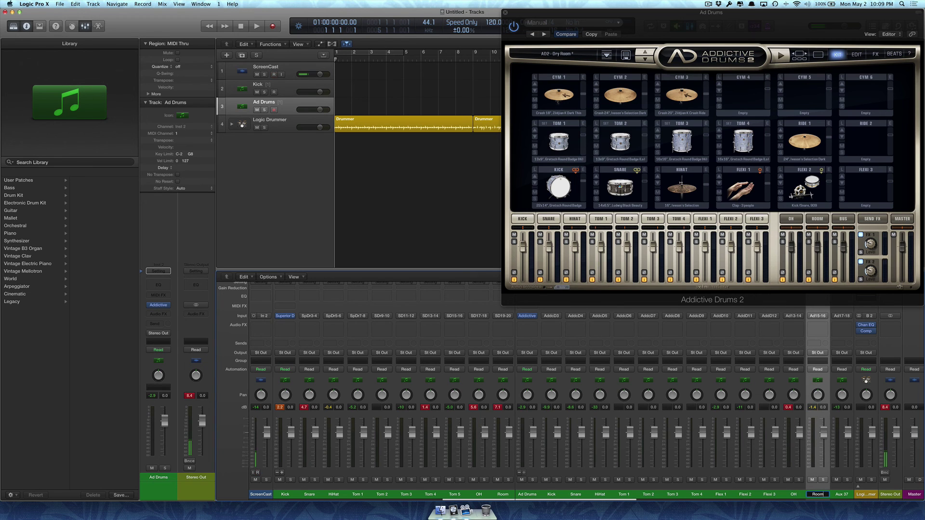
{"action": "key", "text": "Tab"}
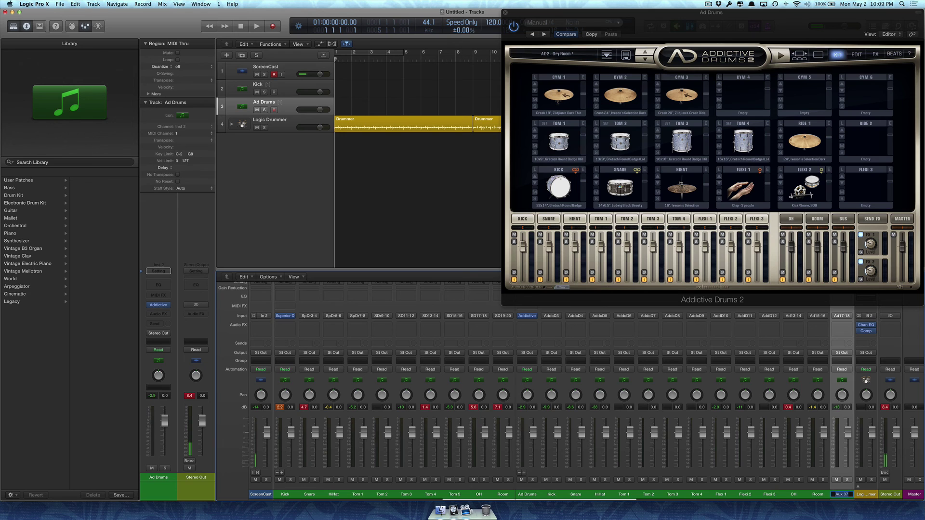
{"action": "type", "text": "D"}
{"action": "type", "text": " bus"}
{"action": "key", "text": "Return"}
Play the Addictive Drums preview groove twice, resetting the mixer peak readouts between runs.
{"action": "left_click", "coordinate": [781, 55]}
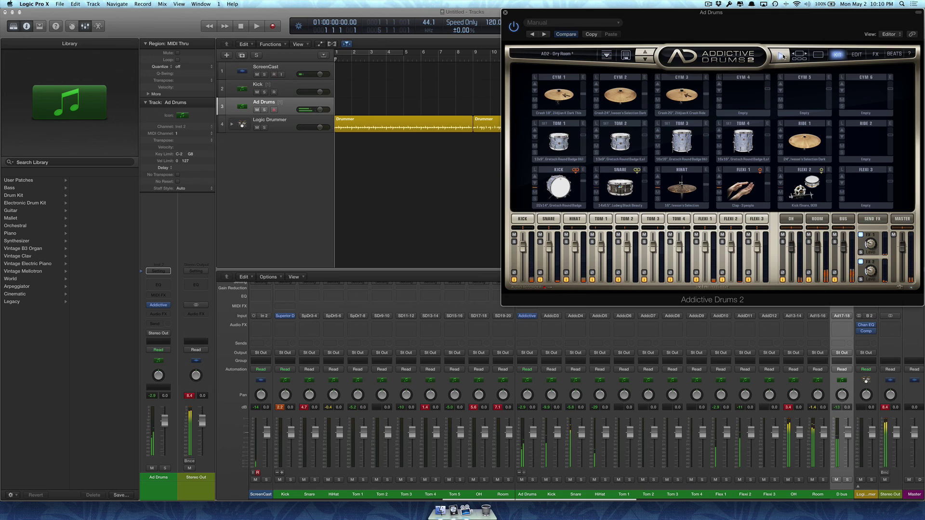
{"action": "left_click", "coordinate": [781, 56]}
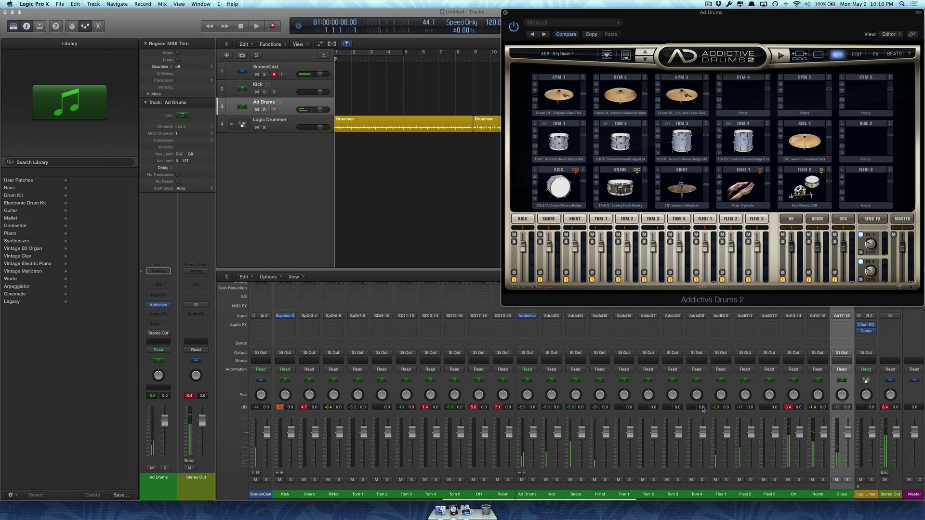
{"action": "left_click", "coordinate": [473, 407]}
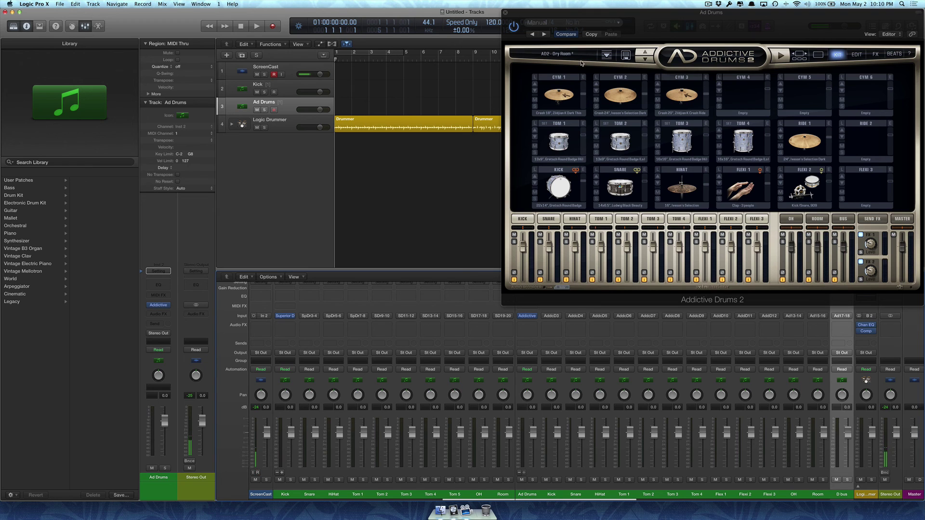
{"action": "left_click", "coordinate": [781, 55]}
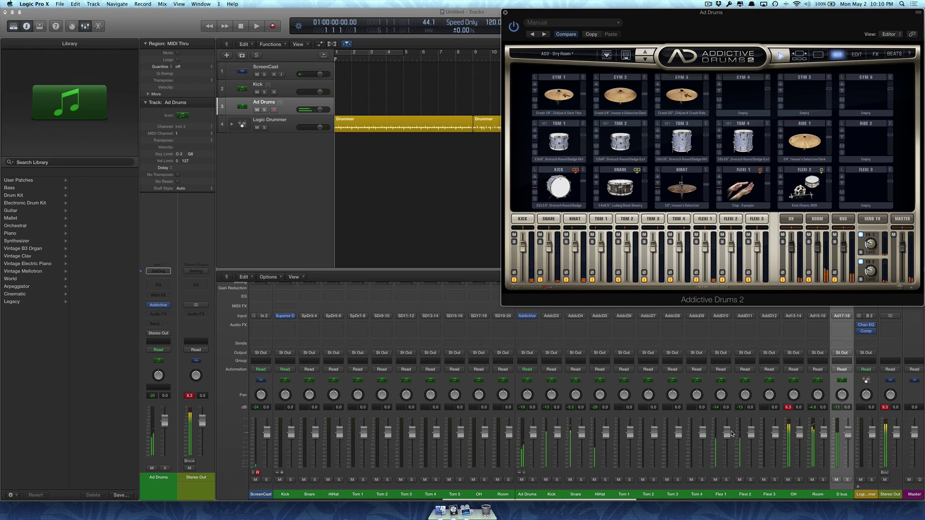
{"action": "left_click", "coordinate": [781, 55]}
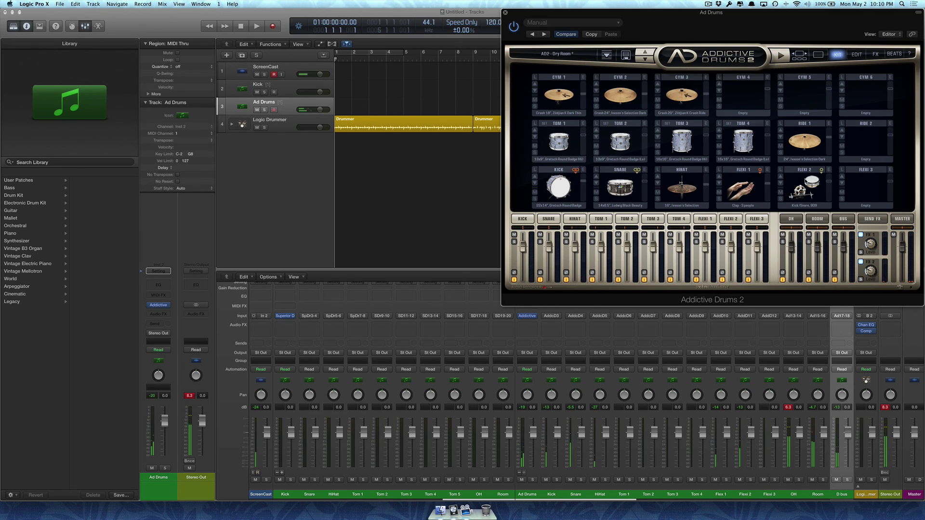
Switch Flexi 2 to a Simmons digital clap, test it with the groove, and close the plugin.
{"action": "left_click", "coordinate": [810, 186]}
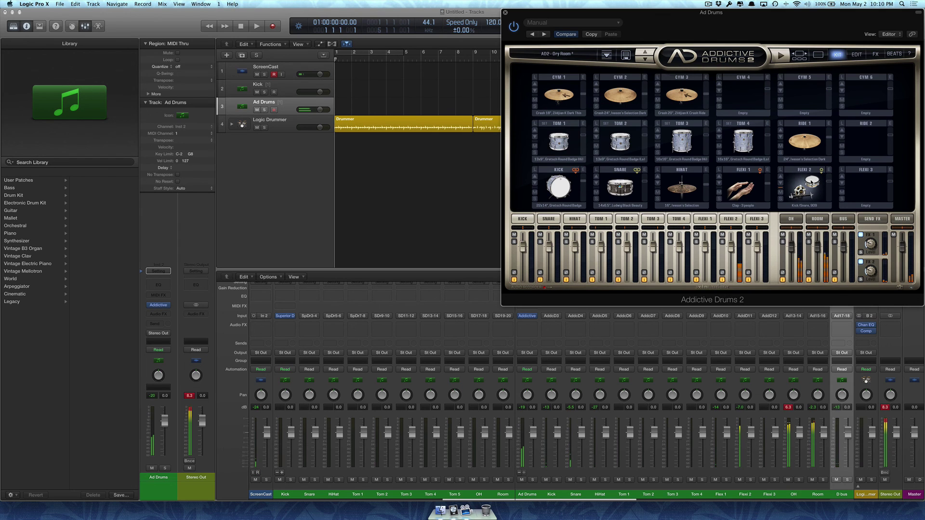
{"action": "left_click", "coordinate": [780, 175]}
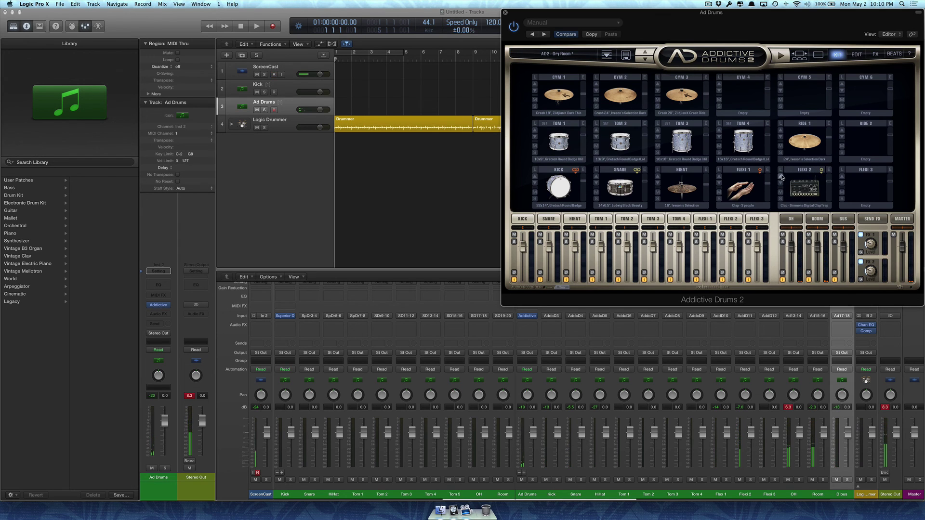
{"action": "left_click", "coordinate": [800, 188]}
{"action": "left_click", "coordinate": [785, 56]}
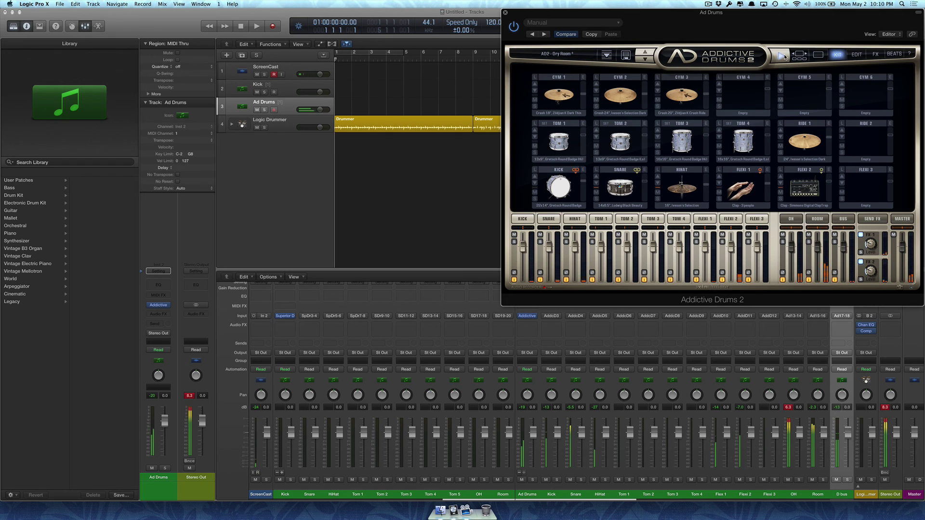
{"action": "left_click", "coordinate": [780, 55]}
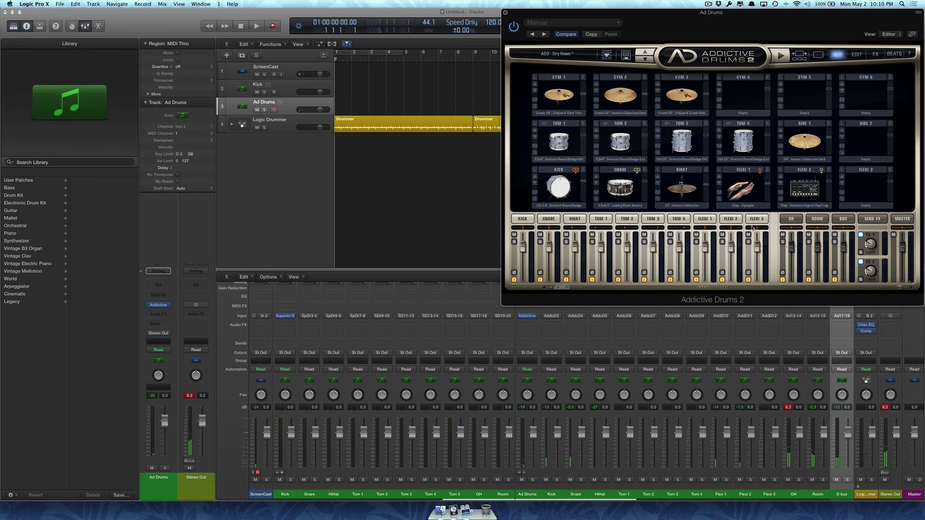
{"action": "left_click", "coordinate": [505, 12]}
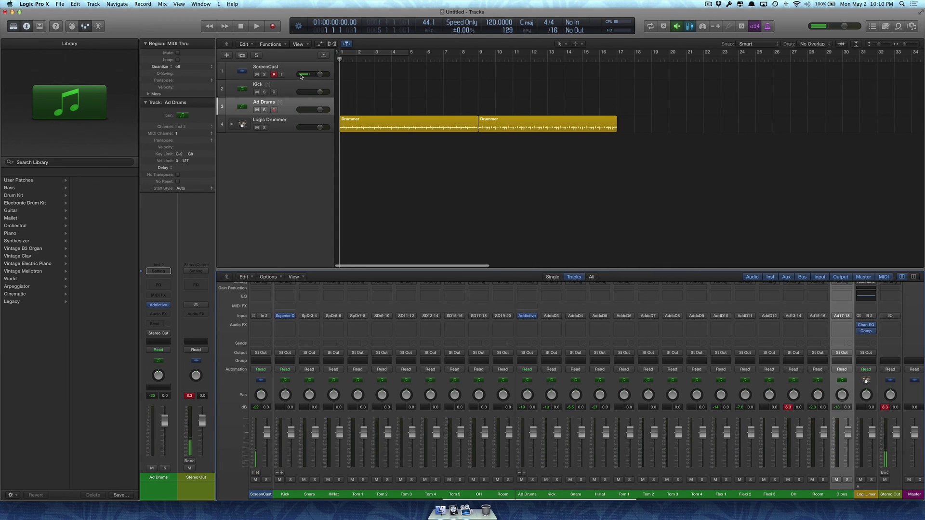
Select both Drummer regions on the Logic Drummer track and start playback.
{"action": "key", "text": "Up"}
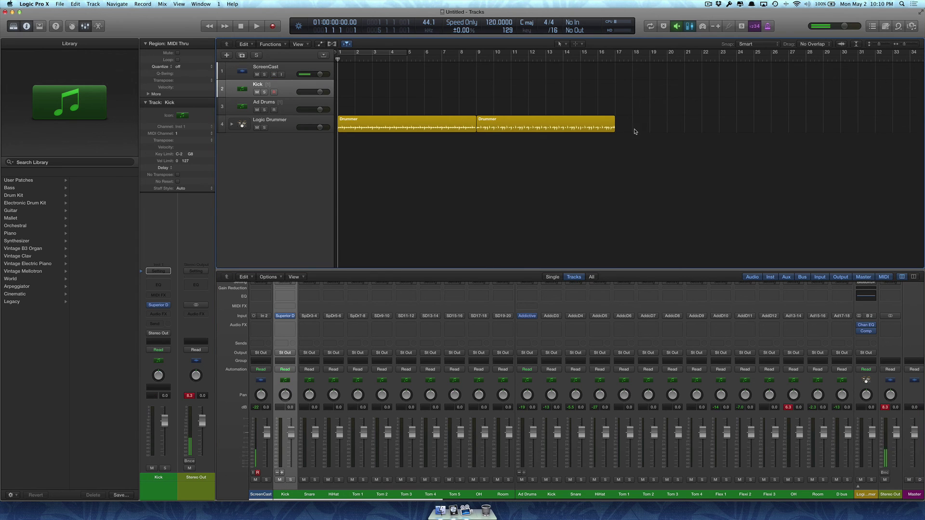
{"action": "key", "text": "super+a"}
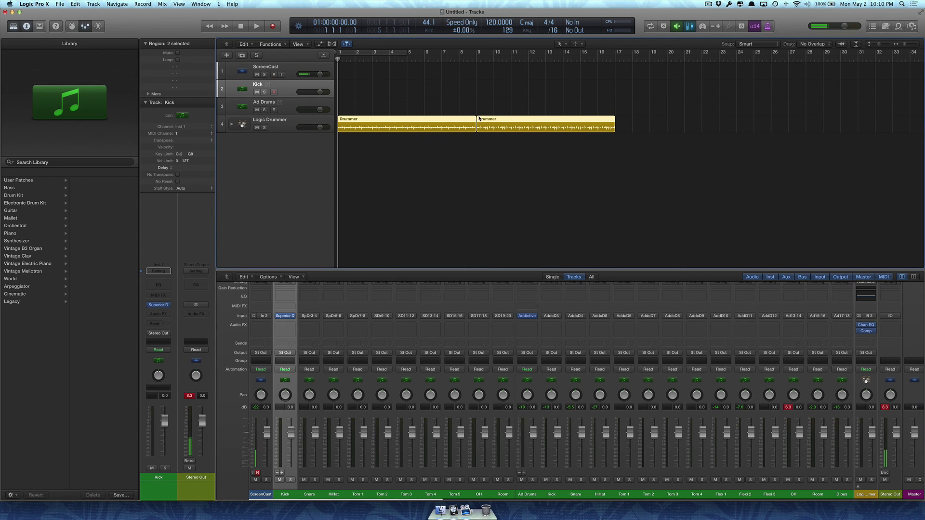
{"action": "left_click", "coordinate": [289, 129]}
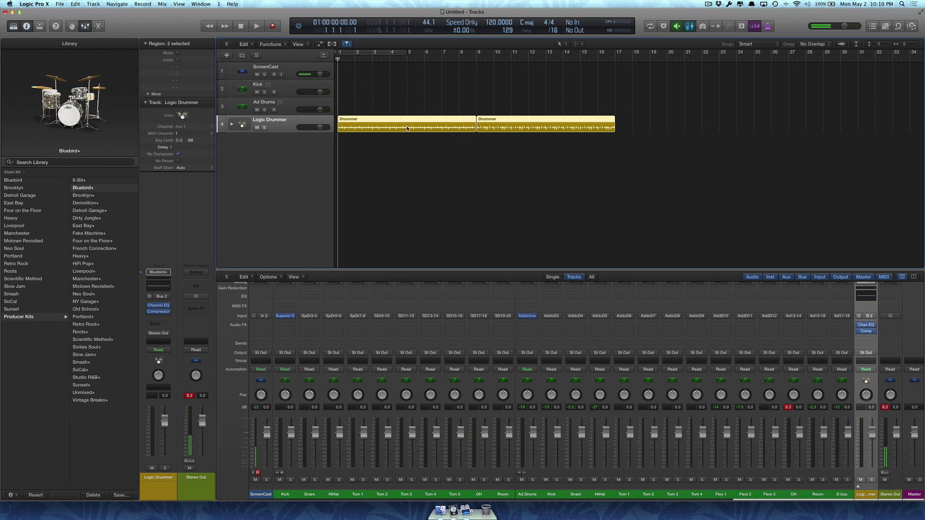
{"action": "key", "text": "space"}
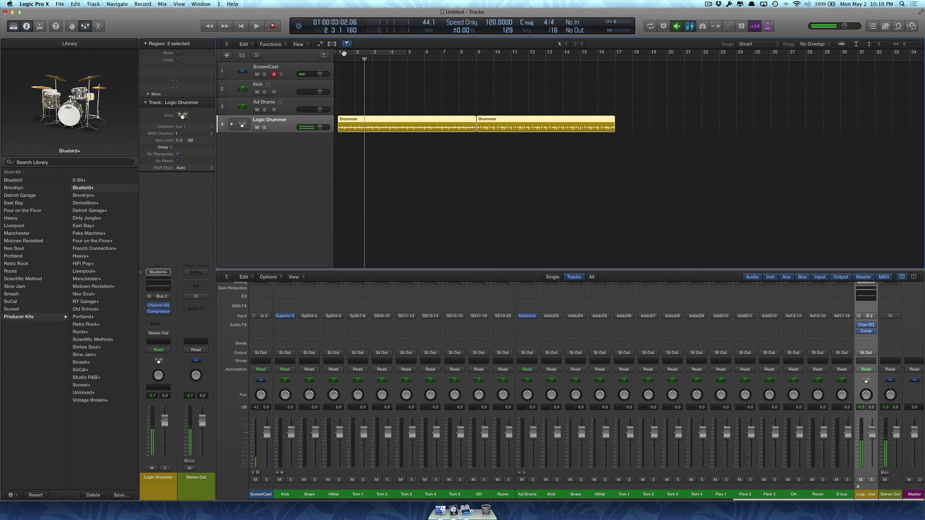
Loop bars 1 to 17 and collapse the Logic Drummer stack's drum sub-tracks.
{"action": "left_click_drag", "start_coordinate": [341, 53], "coordinate": [611, 53]}
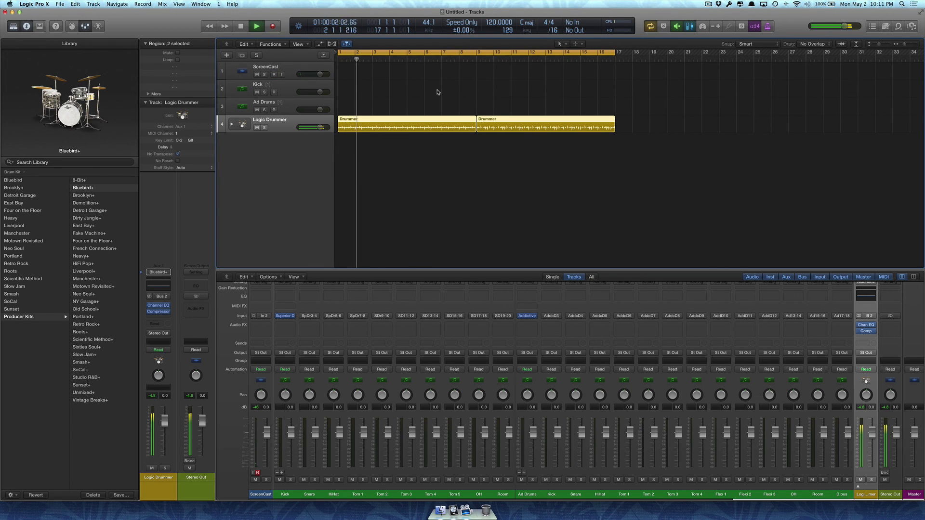
{"action": "left_click", "coordinate": [231, 125]}
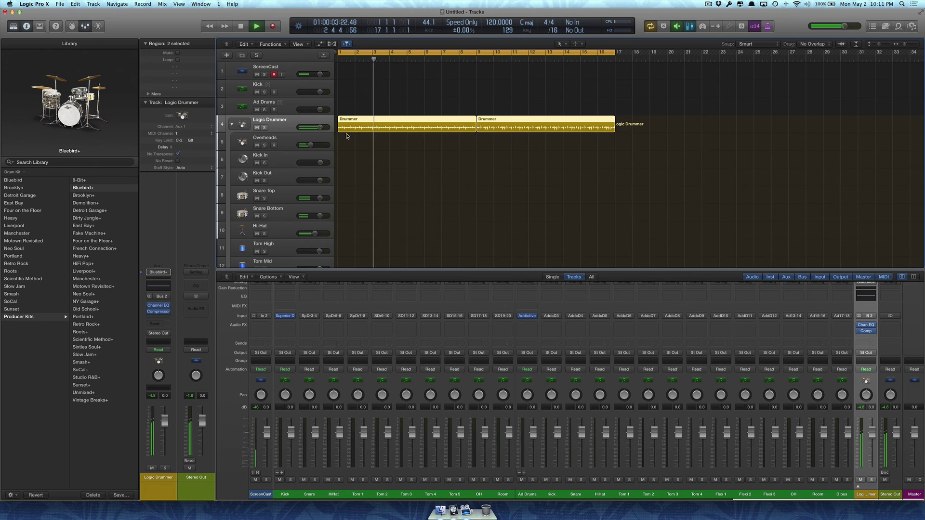
{"action": "scroll", "coordinate": [393, 157], "scroll_direction": "down", "scroll_amount": 3}
{"action": "scroll", "coordinate": [393, 156], "scroll_direction": "down", "scroll_amount": 1}
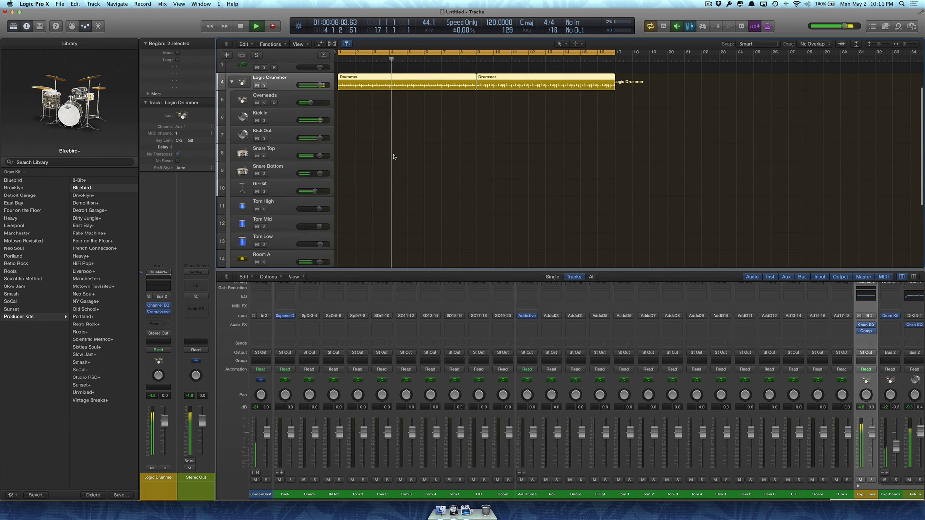
{"action": "scroll", "coordinate": [394, 109], "scroll_direction": "up", "scroll_amount": 3}
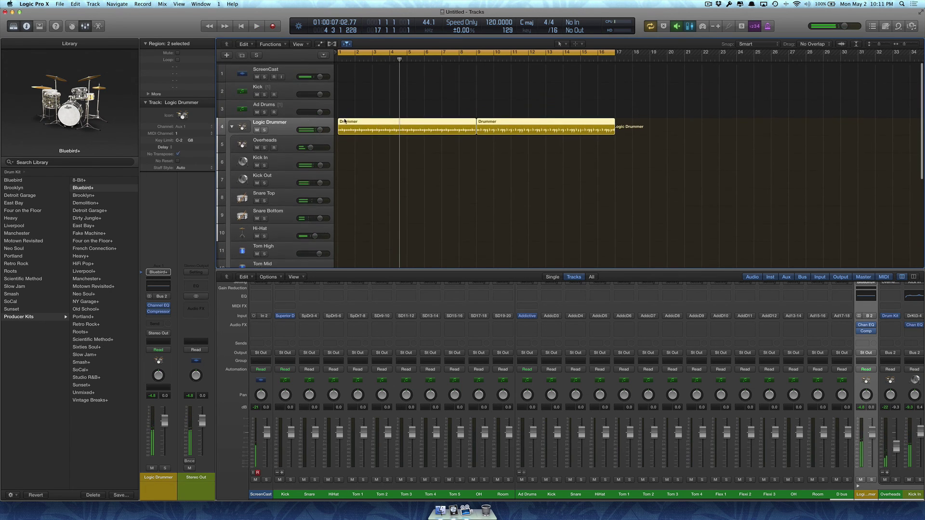
{"action": "left_click", "coordinate": [232, 125]}
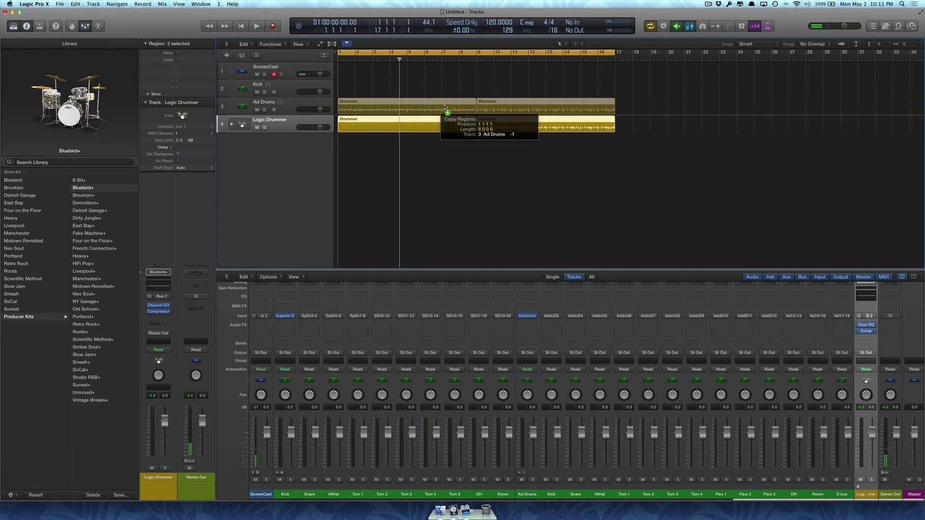
Duplicate the two Drummer regions onto the Ad Drums track, then onto Kick.
{"action": "left_click_drag", "start_coordinate": [444, 118], "coordinate": [443, 117]}
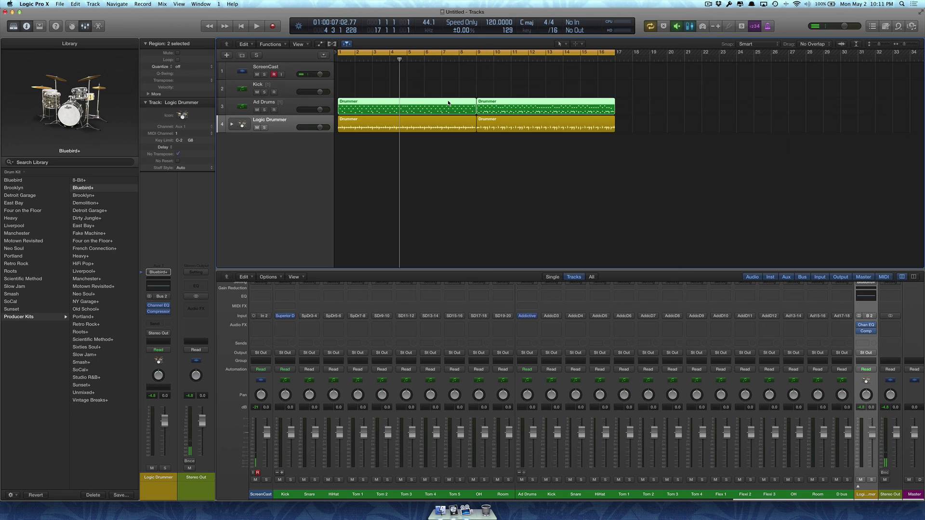
{"action": "left_click_drag", "start_coordinate": [448, 103], "coordinate": [452, 92]}
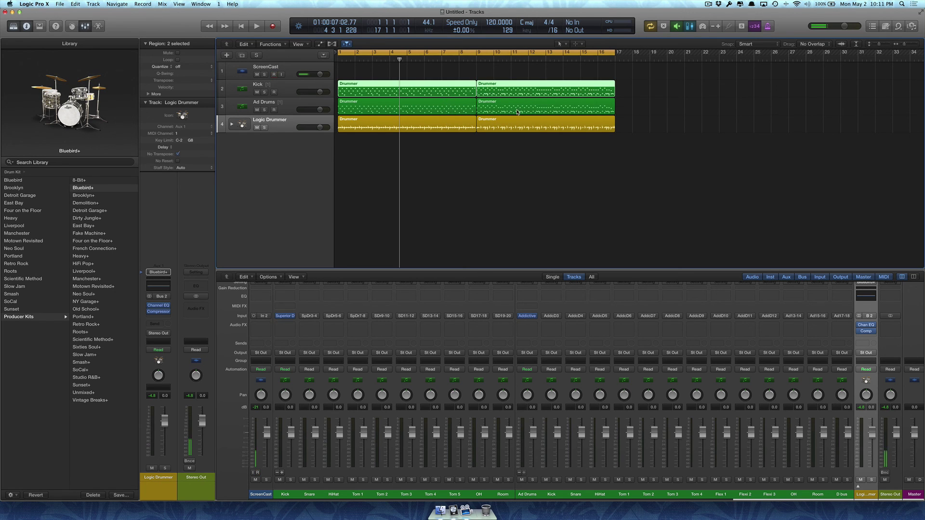
Solo the Kick and ScreenCast tracks and play the copied beat from the start.
{"action": "left_click", "coordinate": [685, 111]}
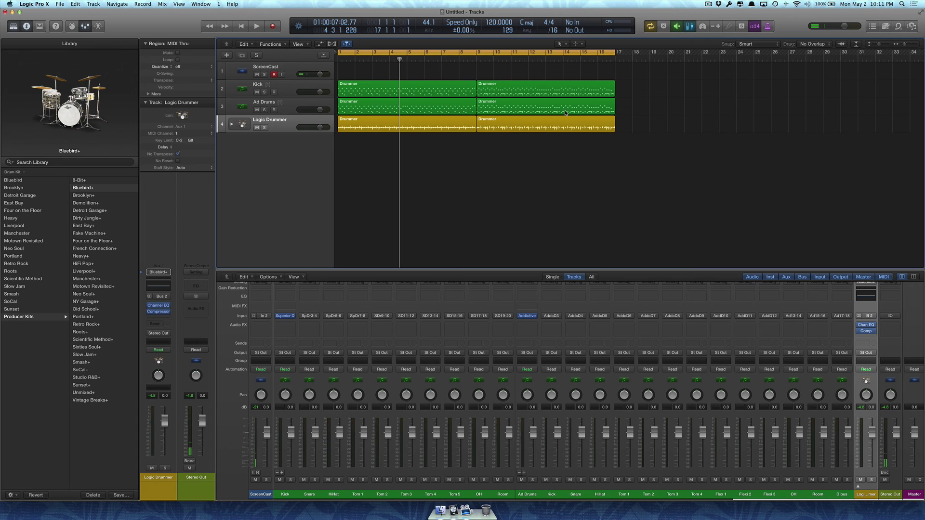
{"action": "left_click", "coordinate": [264, 92]}
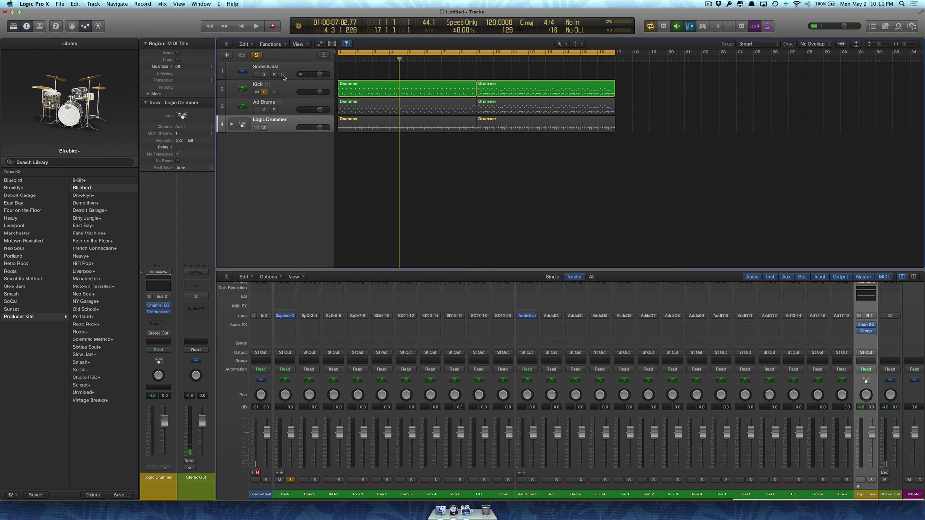
{"action": "left_click", "coordinate": [265, 75]}
{"action": "key", "text": "Return"}
{"action": "key", "text": "space"}
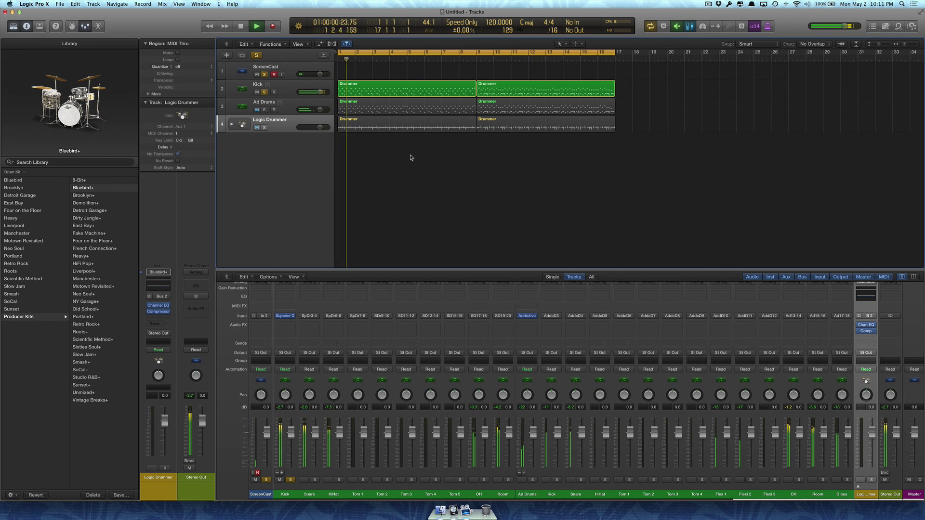
{"action": "key", "text": "space"}
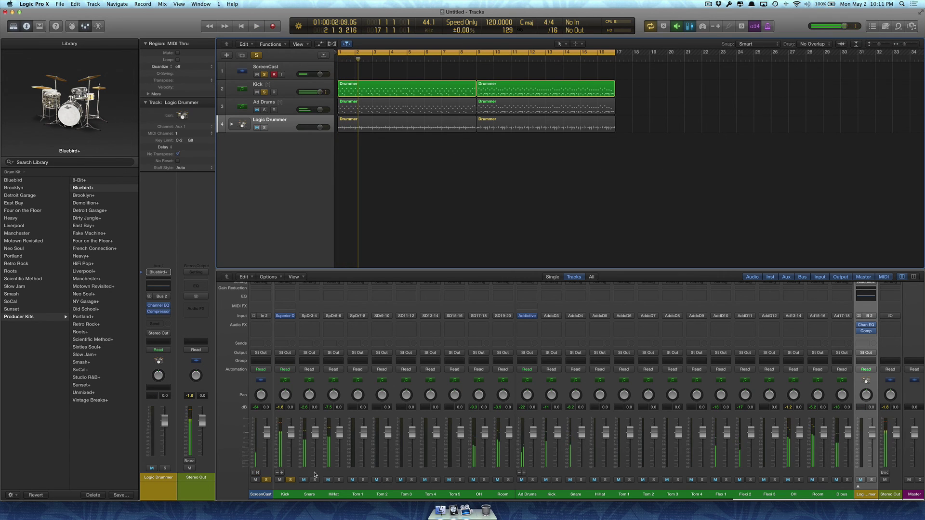
Solo the Kick through Room drum-mic mixer channels and play them back.
{"action": "left_click", "coordinate": [291, 480]}
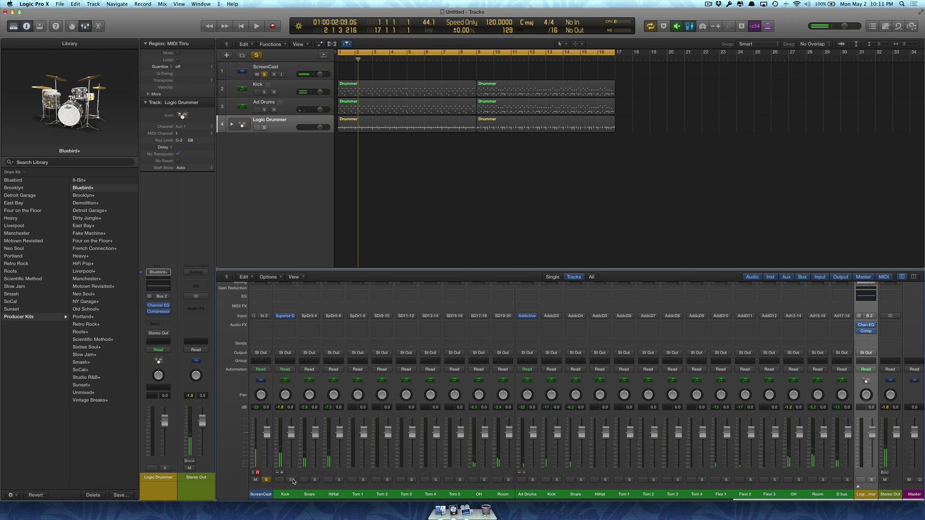
{"action": "left_click_drag", "start_coordinate": [291, 481], "coordinate": [500, 480]}
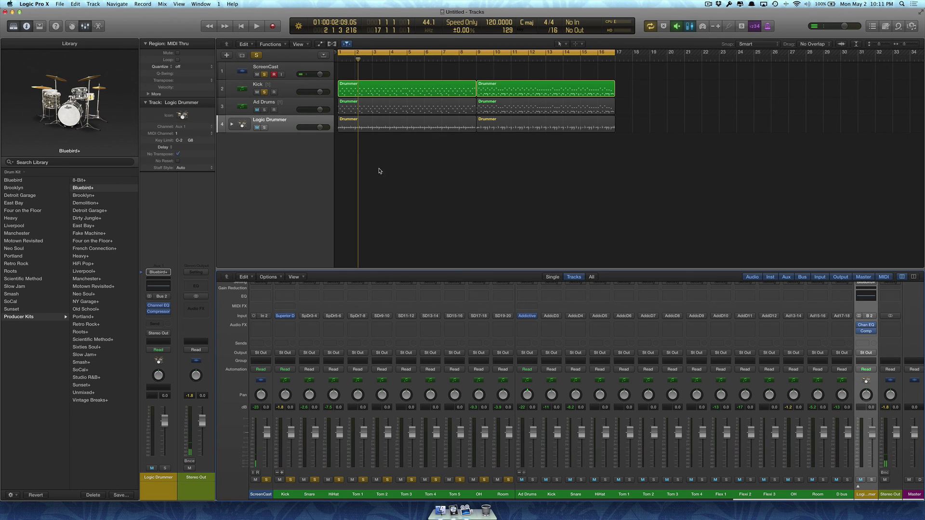
{"action": "key", "text": "space"}
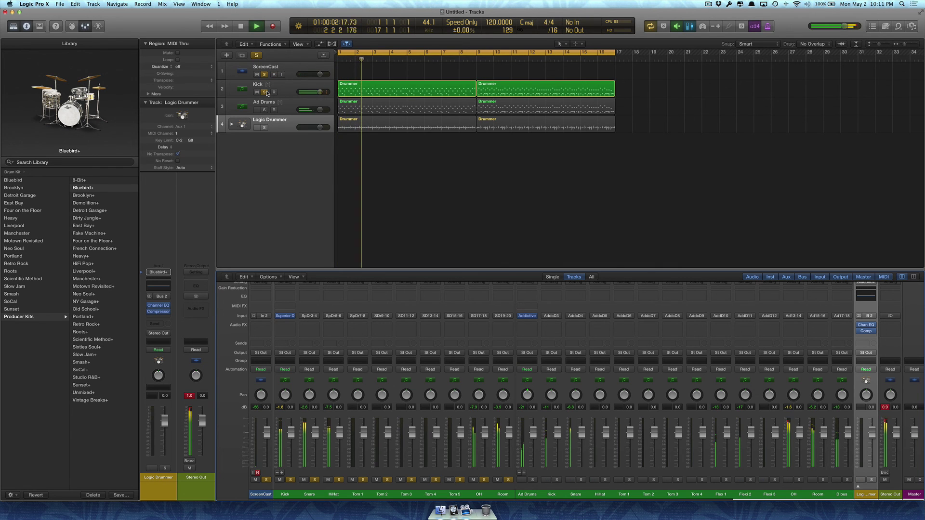
{"action": "key", "text": "space"}
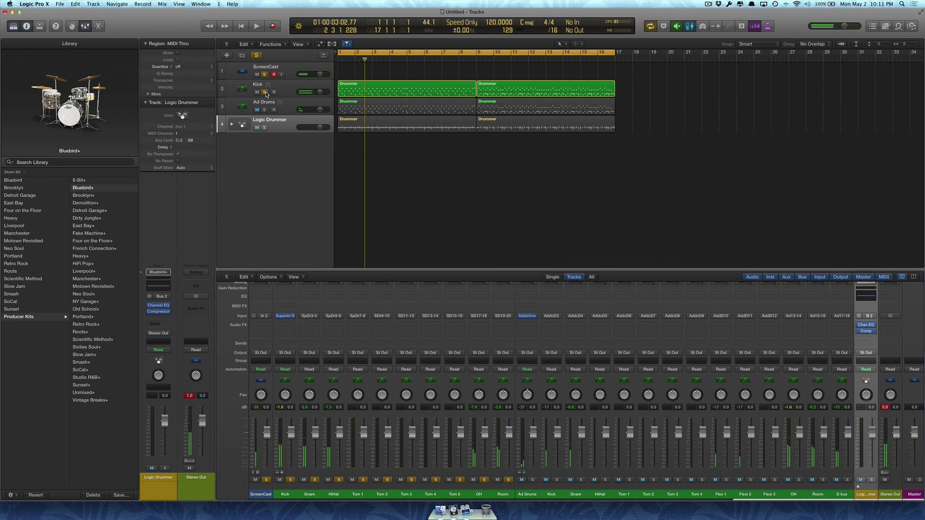
Switch solo to Ad Drums with its kick, snare, hi-hat and tom channels plus ScreenCast.
{"action": "left_click", "coordinate": [265, 93]}
{"action": "left_click", "coordinate": [264, 110]}
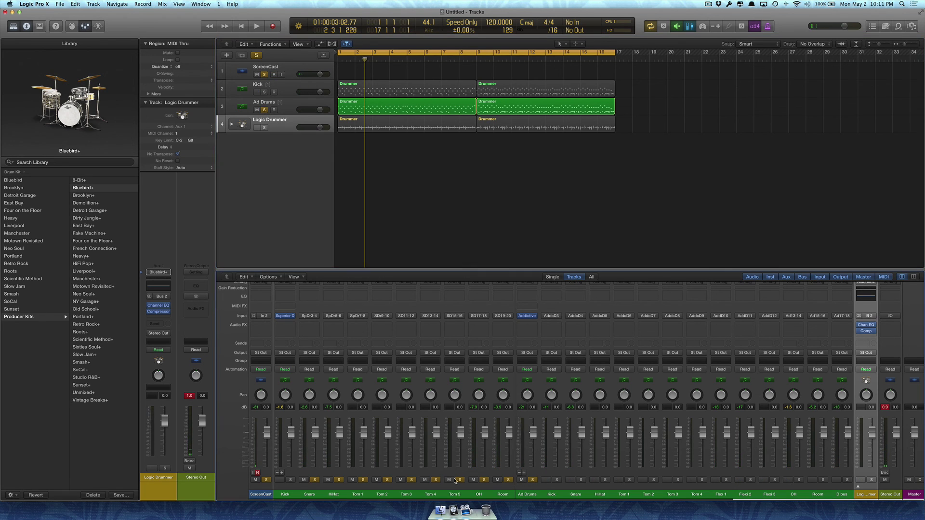
{"action": "left_click_drag", "start_coordinate": [509, 479], "coordinate": [265, 480]}
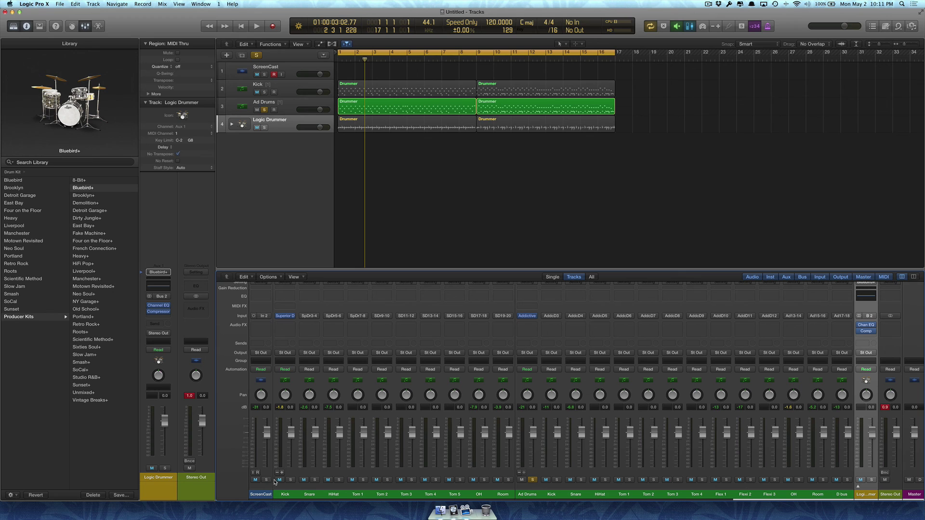
{"action": "left_click", "coordinate": [267, 480]}
{"action": "left_click", "coordinate": [533, 479]}
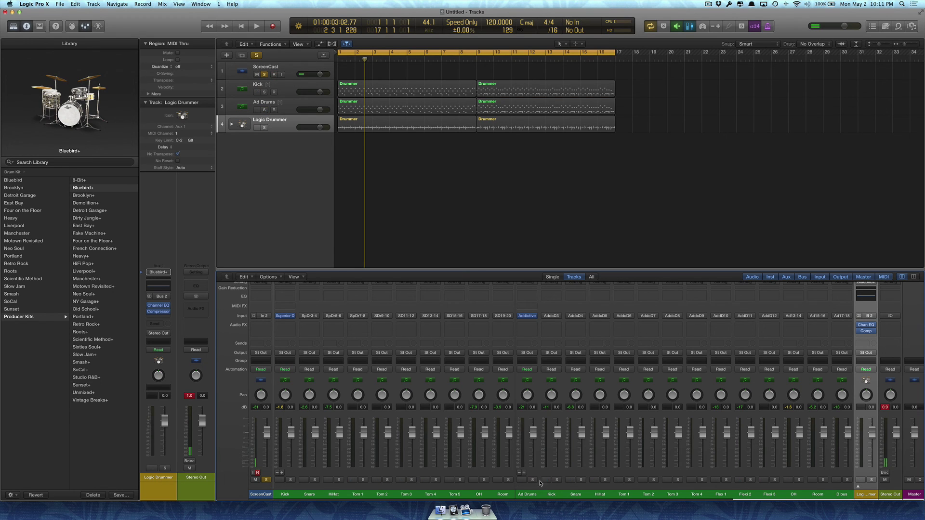
{"action": "left_click_drag", "start_coordinate": [532, 480], "coordinate": [843, 482]}
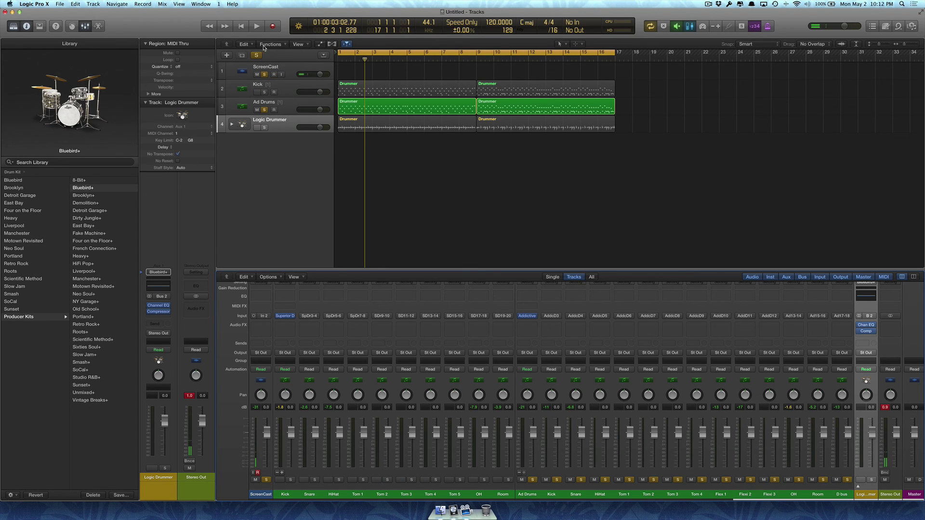
Play from the start while toggling the Kick track's mute and solo, then stop.
{"action": "key", "text": "Return"}
{"action": "key", "text": "space"}
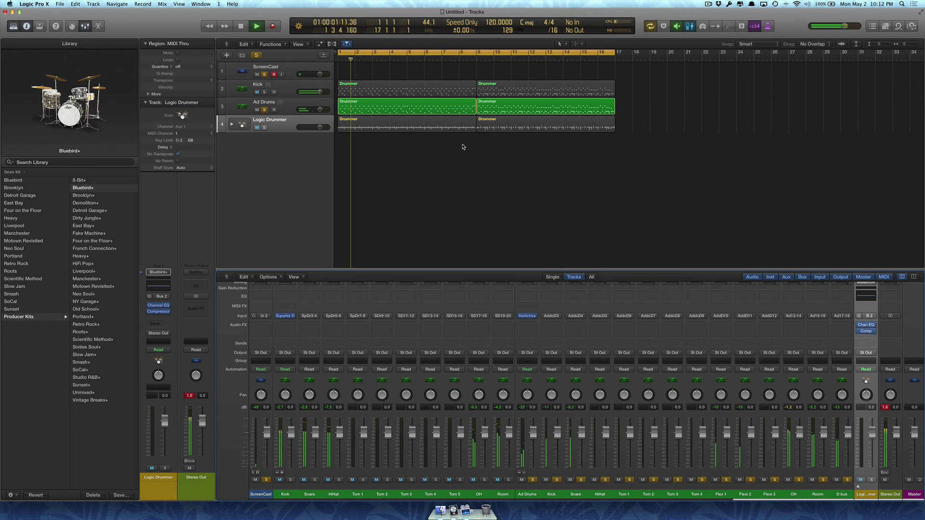
{"action": "left_click", "coordinate": [258, 92]}
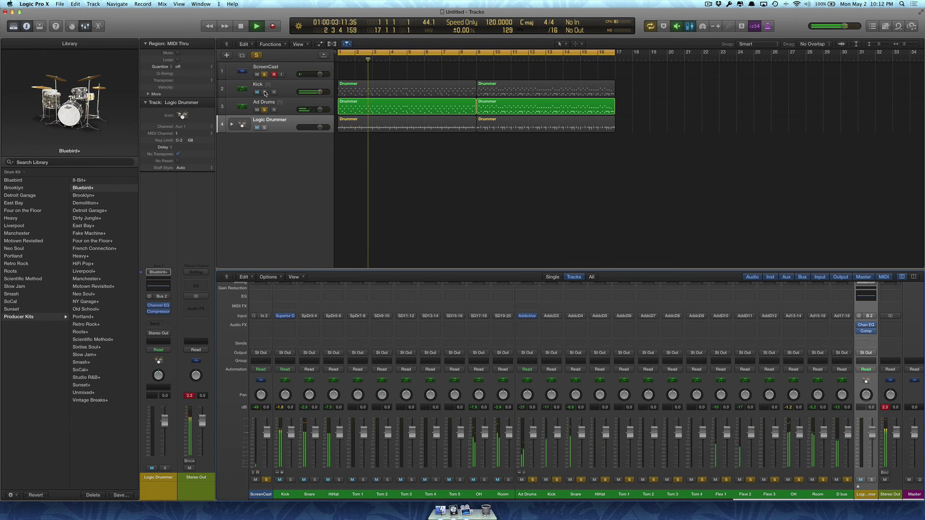
{"action": "left_click", "coordinate": [264, 92]}
{"action": "left_click", "coordinate": [263, 92]}
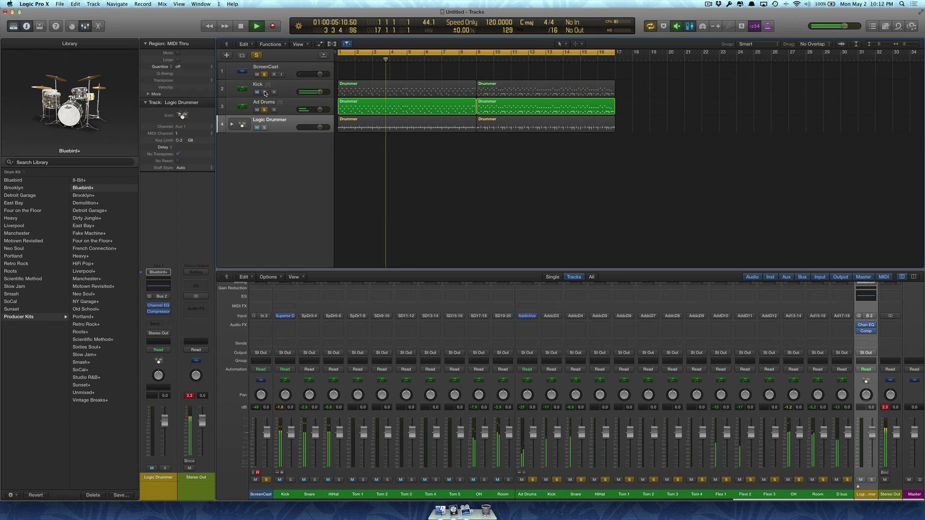
{"action": "key", "text": "space"}
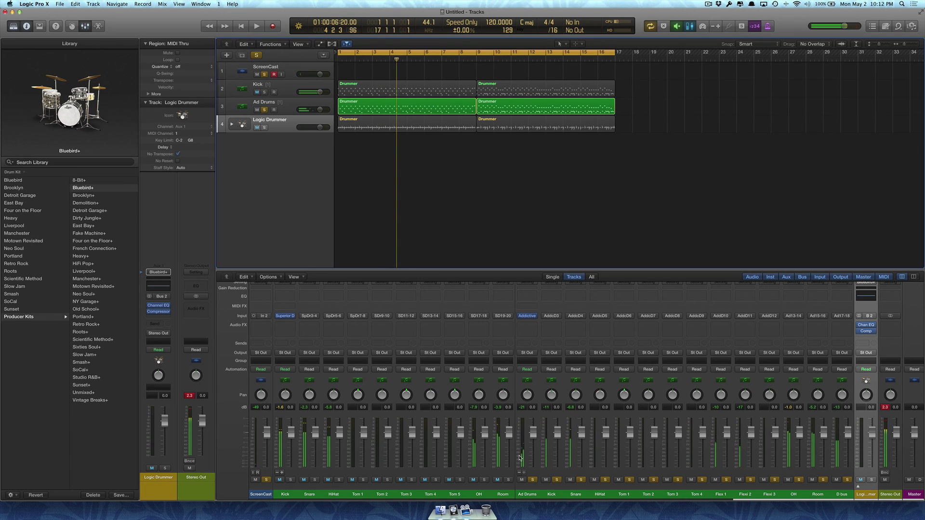
Clear the Ad Drums and remaining solos, then replay the Logic Drummer regions from bar 1.
{"action": "left_click", "coordinate": [533, 480]}
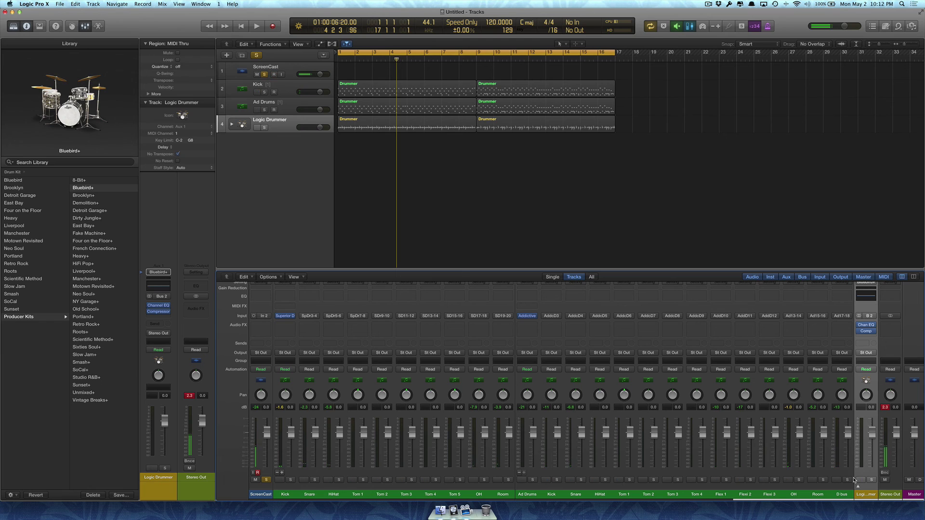
{"action": "left_click", "coordinate": [290, 125]}
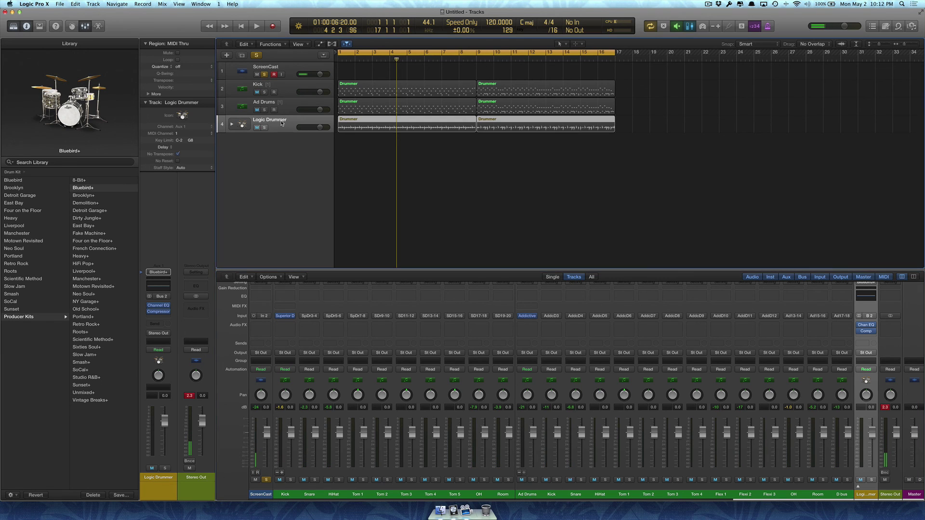
{"action": "left_click", "coordinate": [256, 55]}
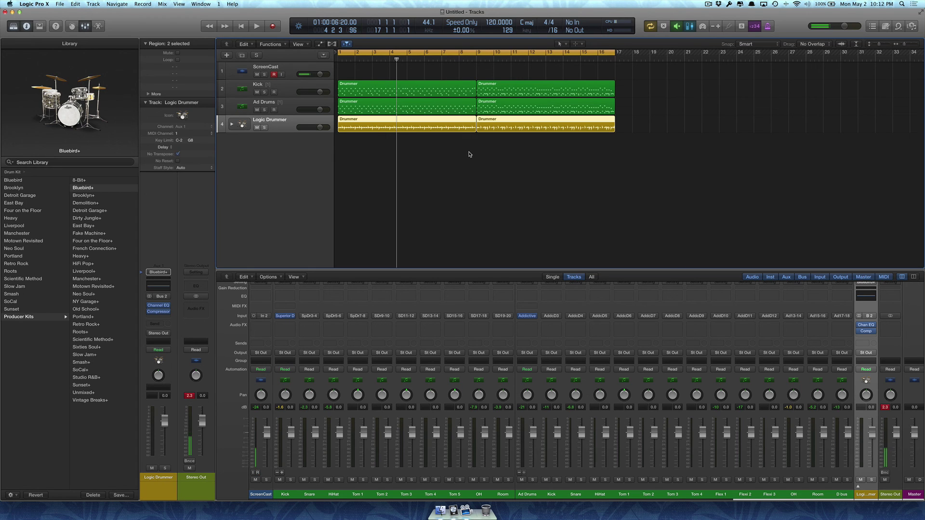
{"action": "key", "text": "Return"}
{"action": "key", "text": "space"}
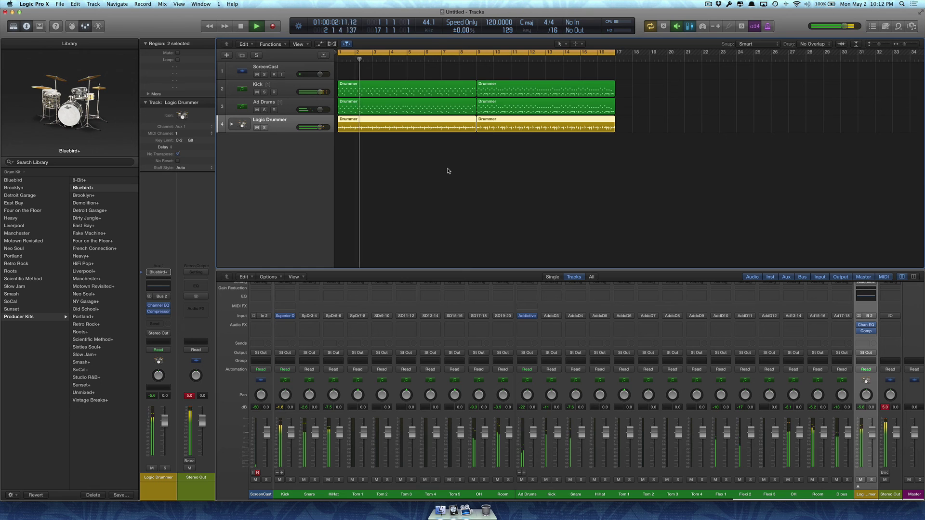
{"action": "scroll", "coordinate": [457, 396], "scroll_direction": "right", "scroll_amount": 2}
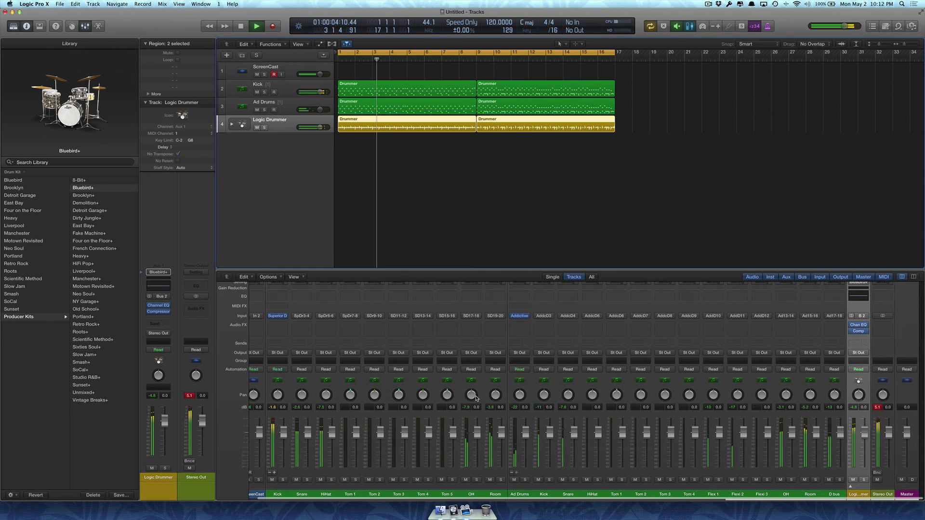
{"action": "scroll", "coordinate": [460, 419], "scroll_direction": "left", "scroll_amount": 2}
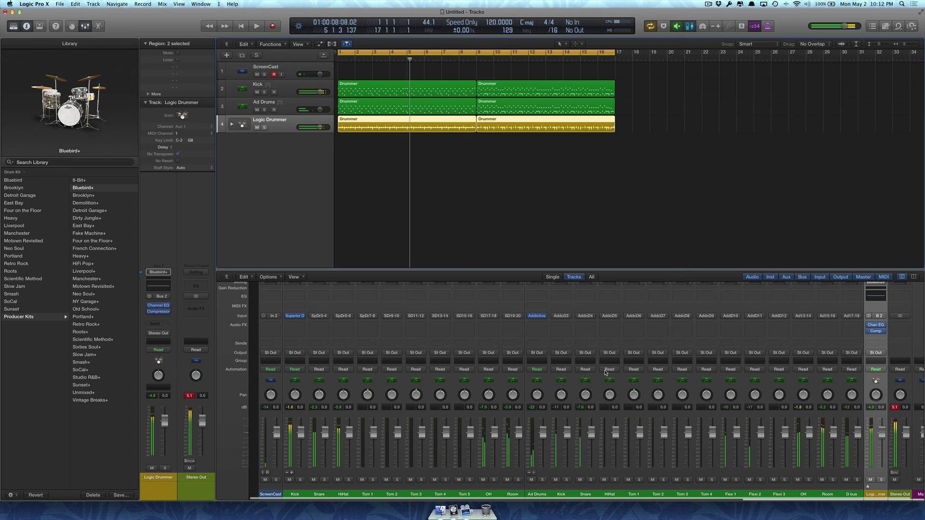
{"action": "scroll", "coordinate": [742, 374], "scroll_direction": "right", "scroll_amount": 1}
{"action": "left_click", "coordinate": [567, 186]}
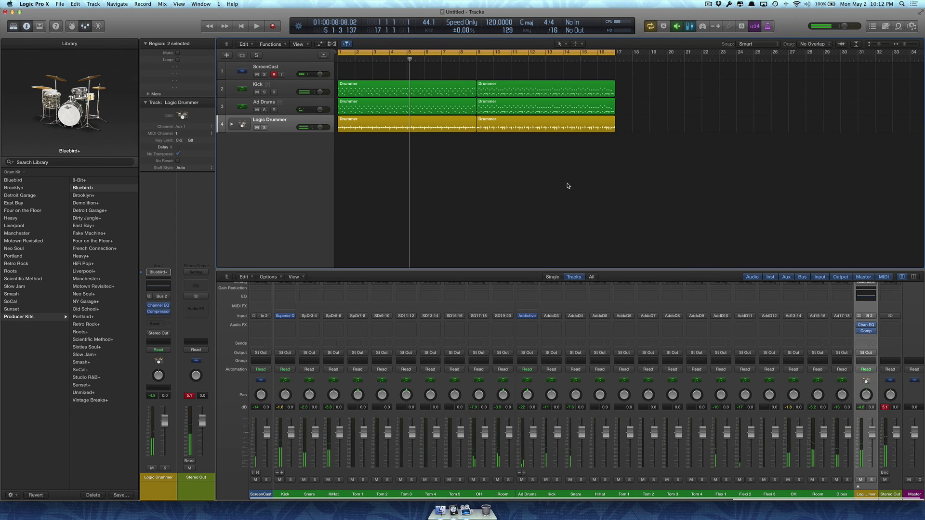